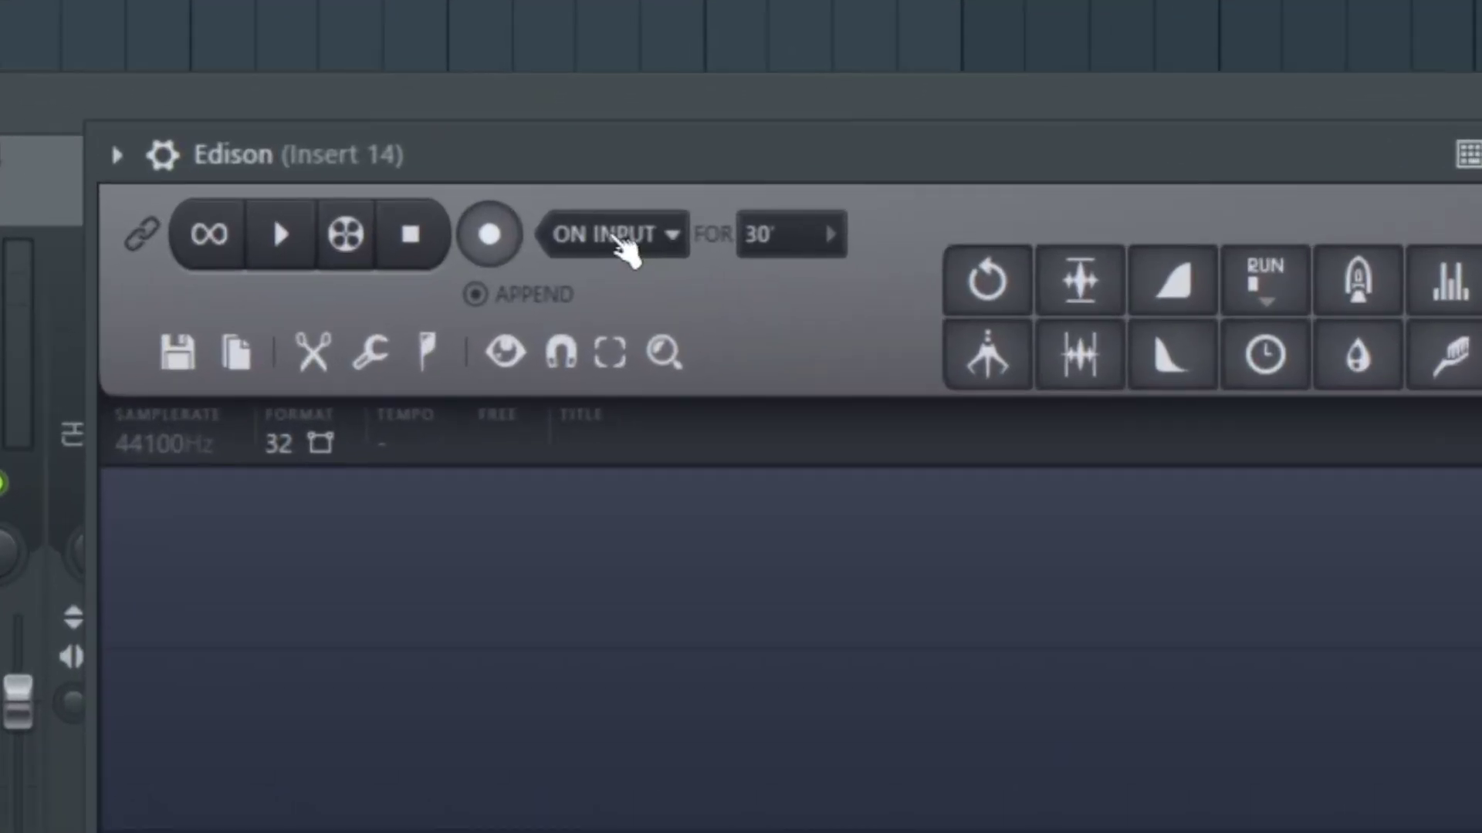
# - Record into Edison with the Now (immediate start) recording mode
pyautogui.click(602, 233)
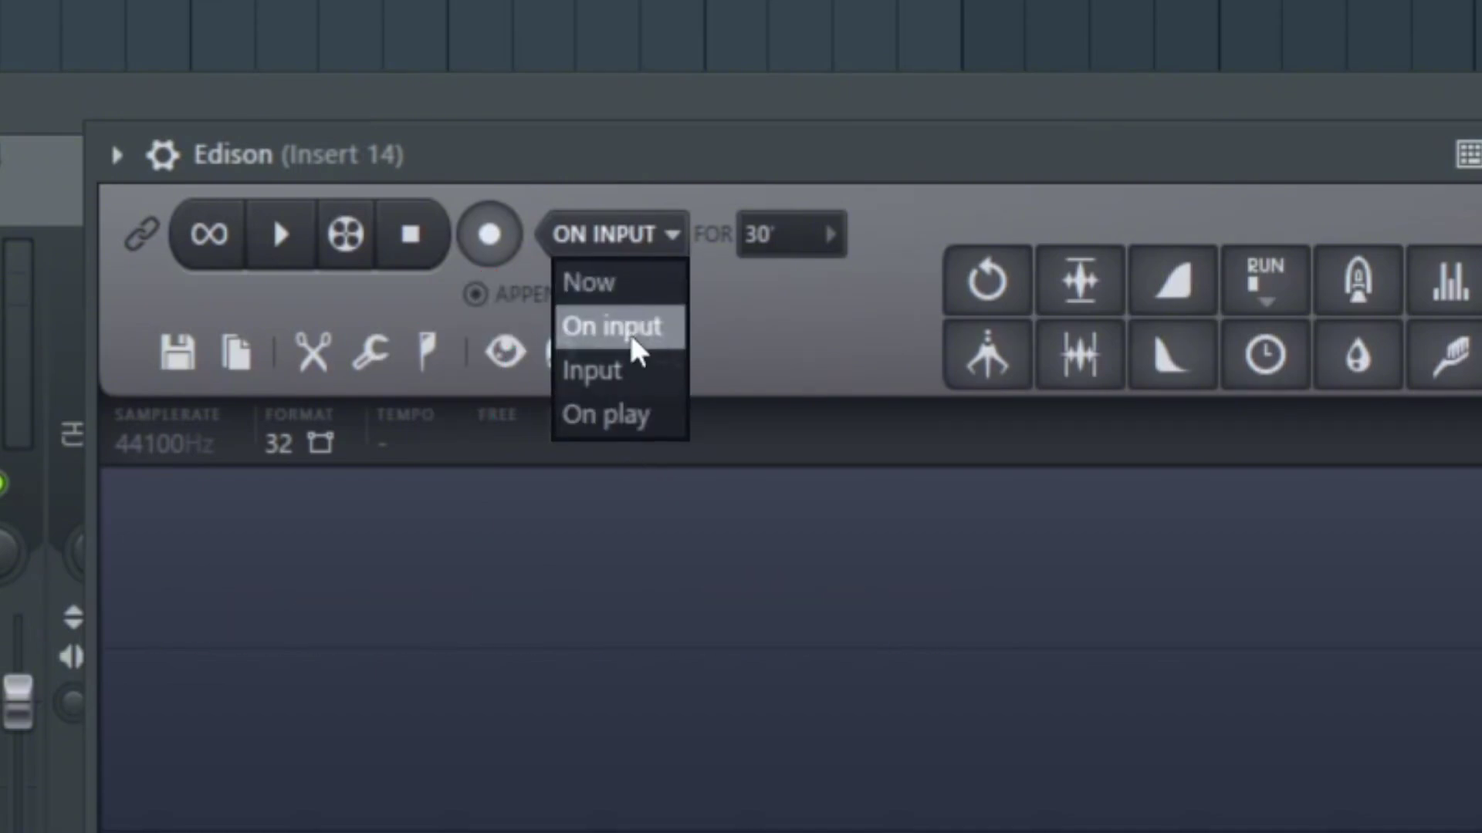
pyautogui.click(589, 282)
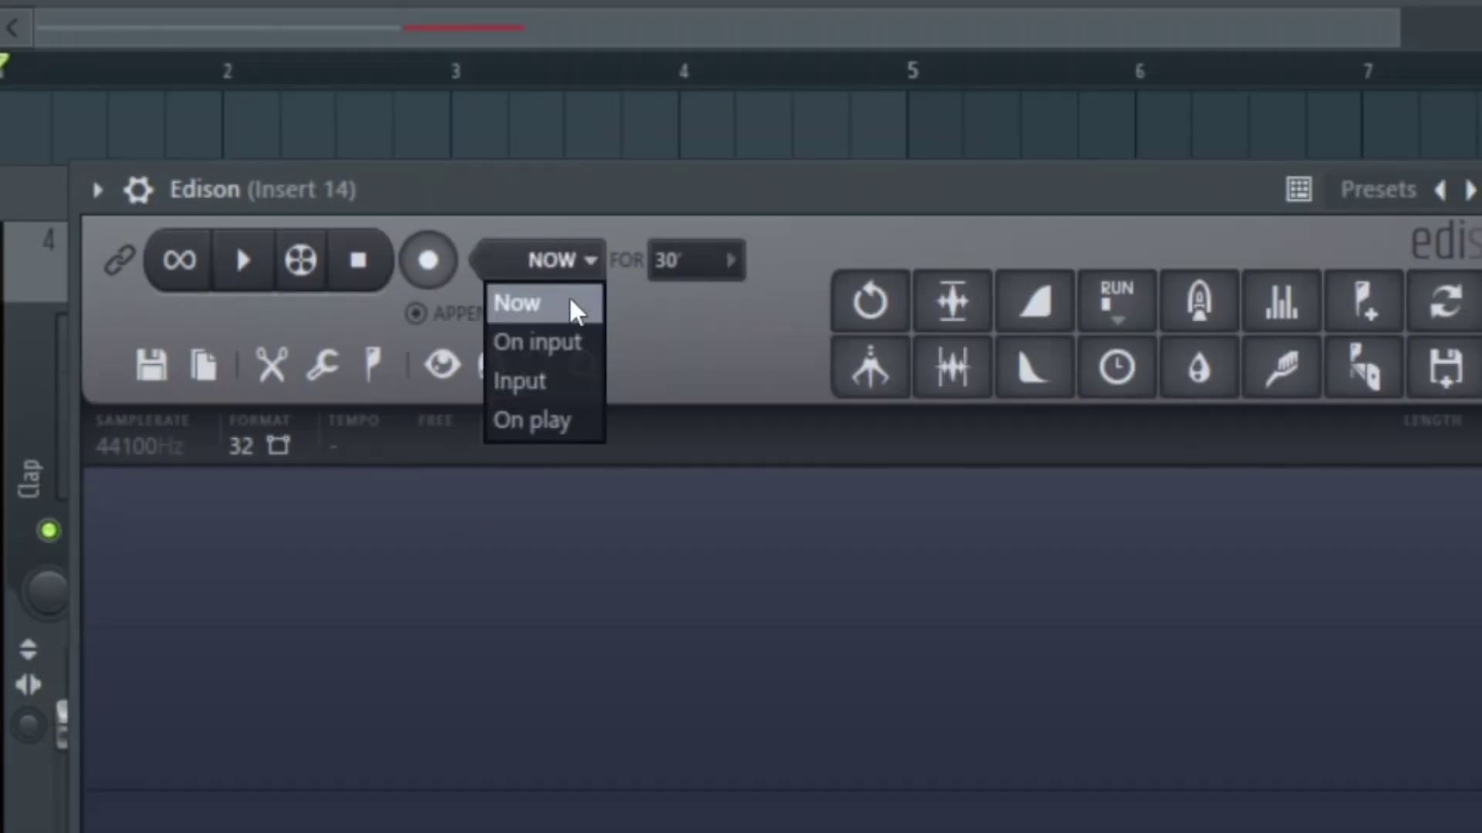
pyautogui.click(575, 304)
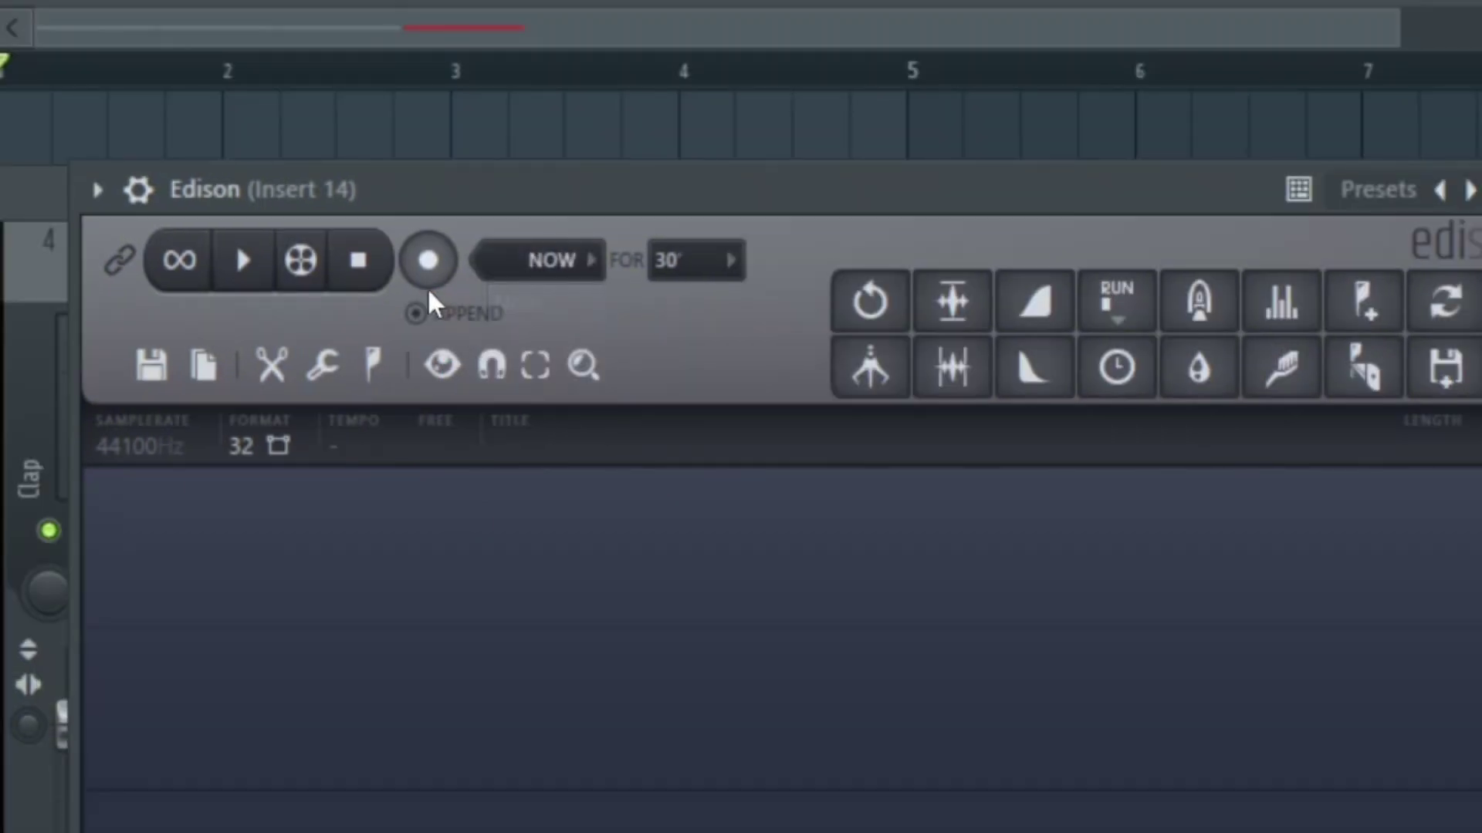
pyautogui.click(427, 260)
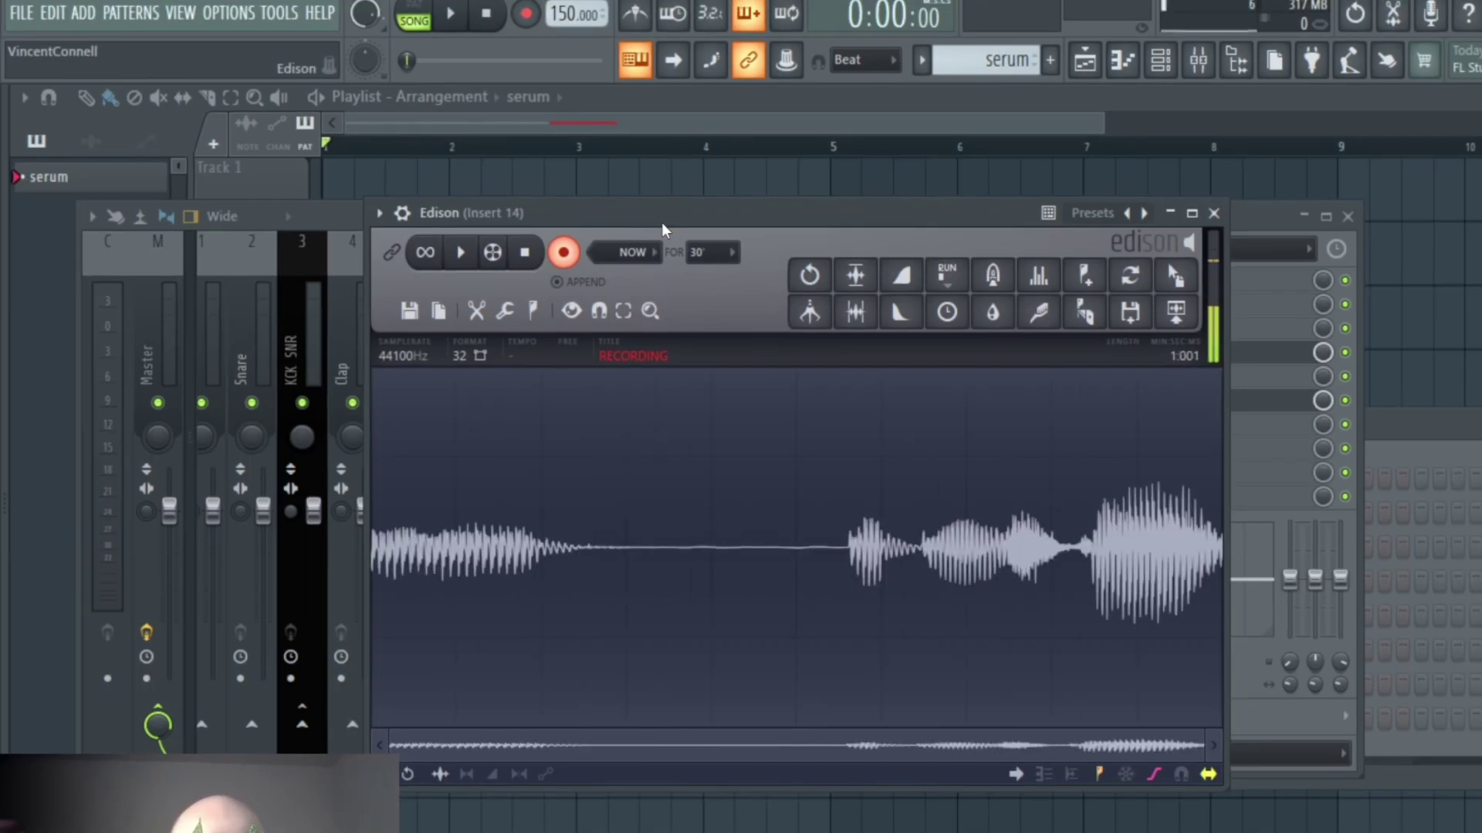
# - Switch Edison to On input mode and arm recording to wait for input
pyautogui.click(639, 252)
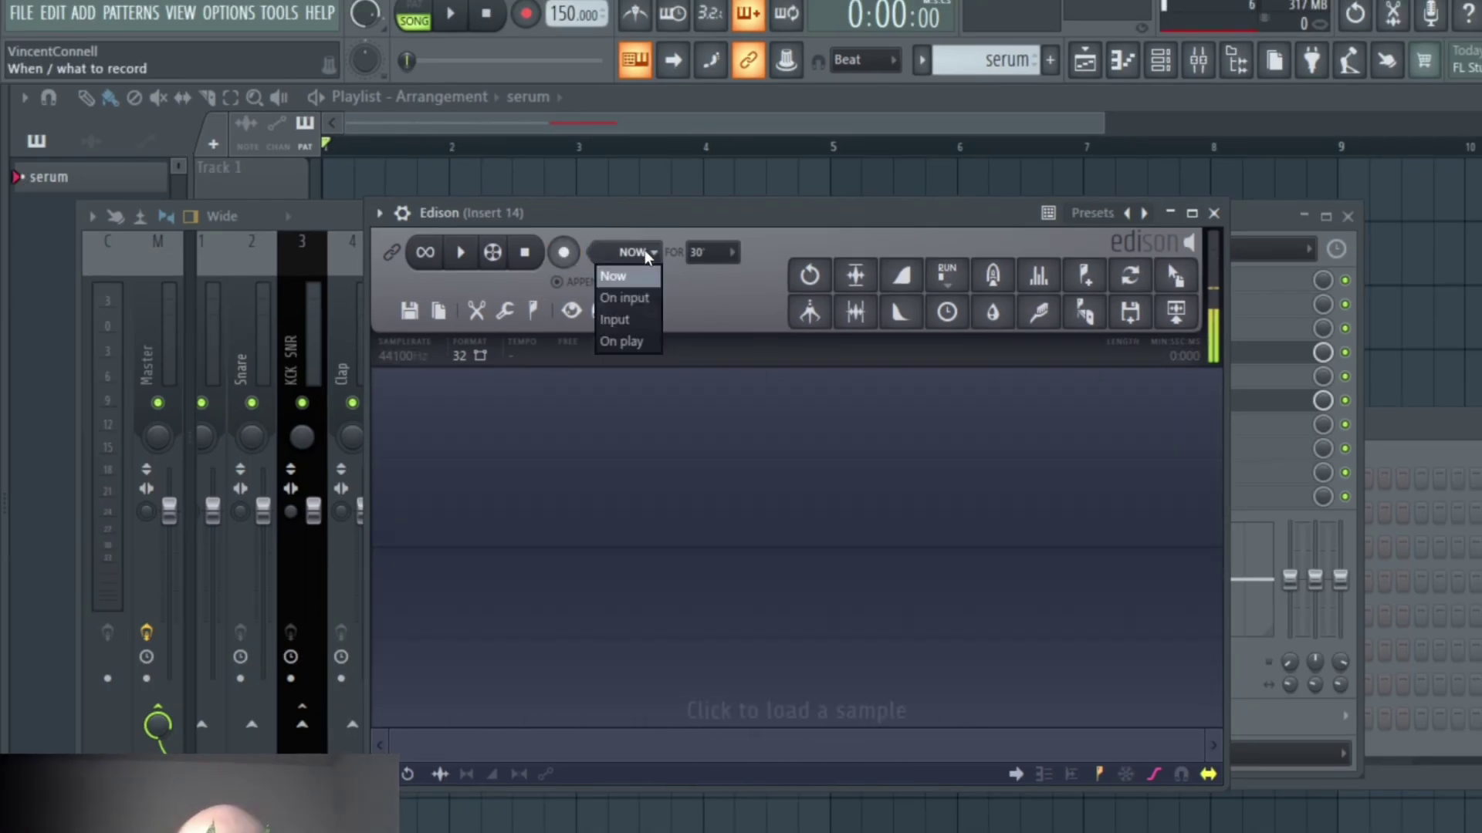
pyautogui.click(637, 295)
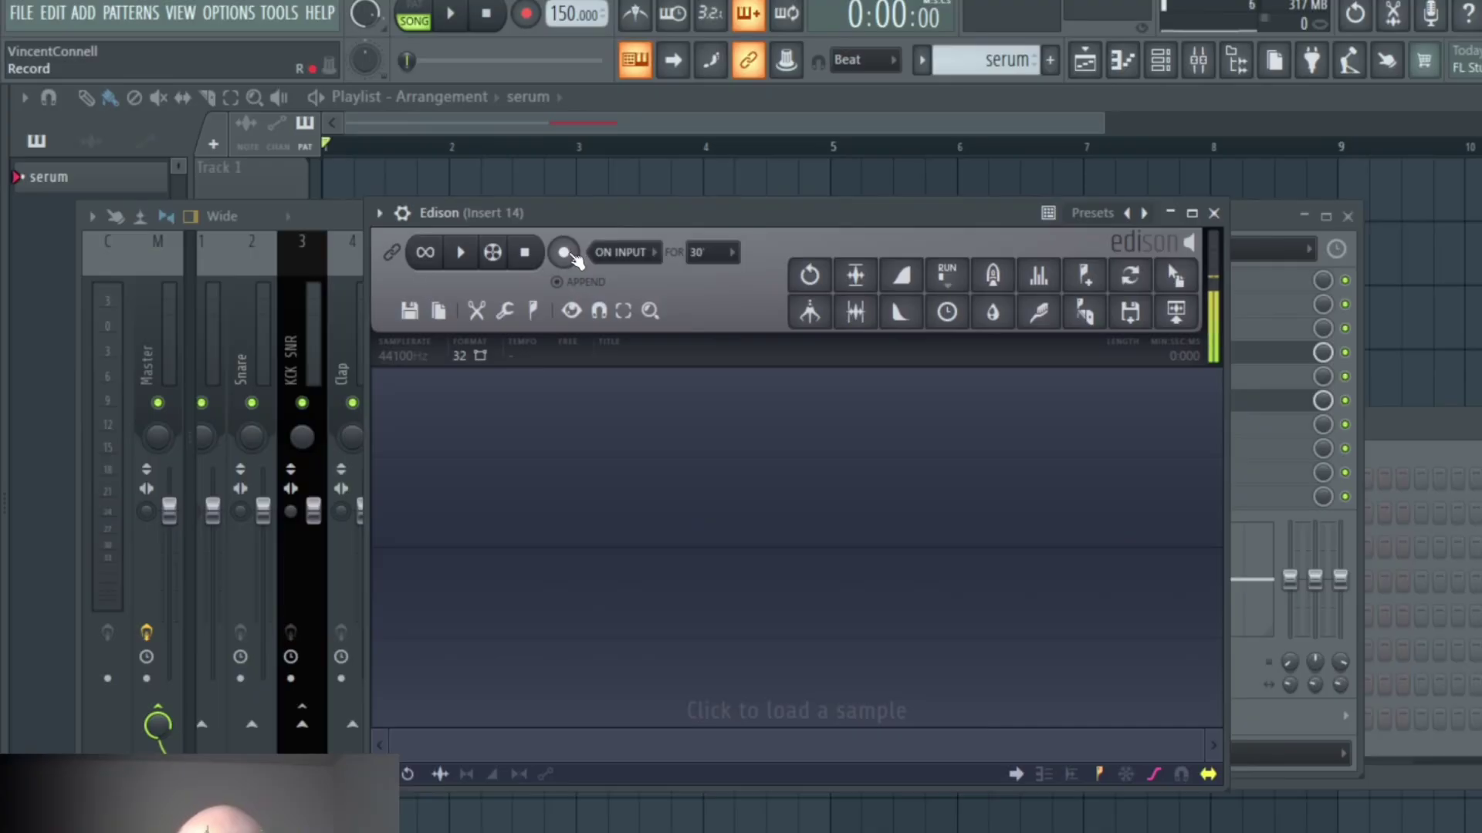
pyautogui.click(564, 253)
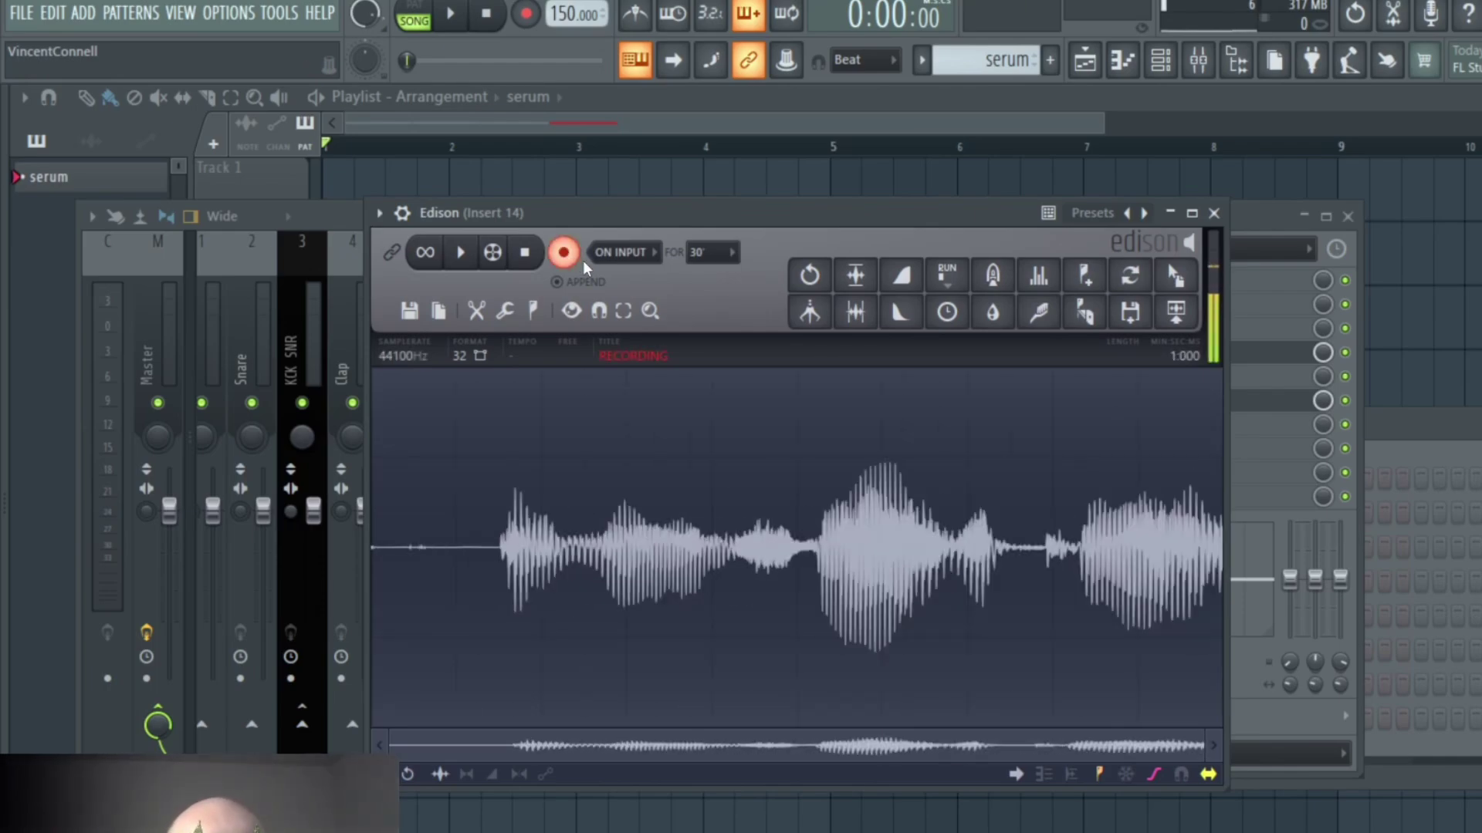
pyautogui.click(622, 253)
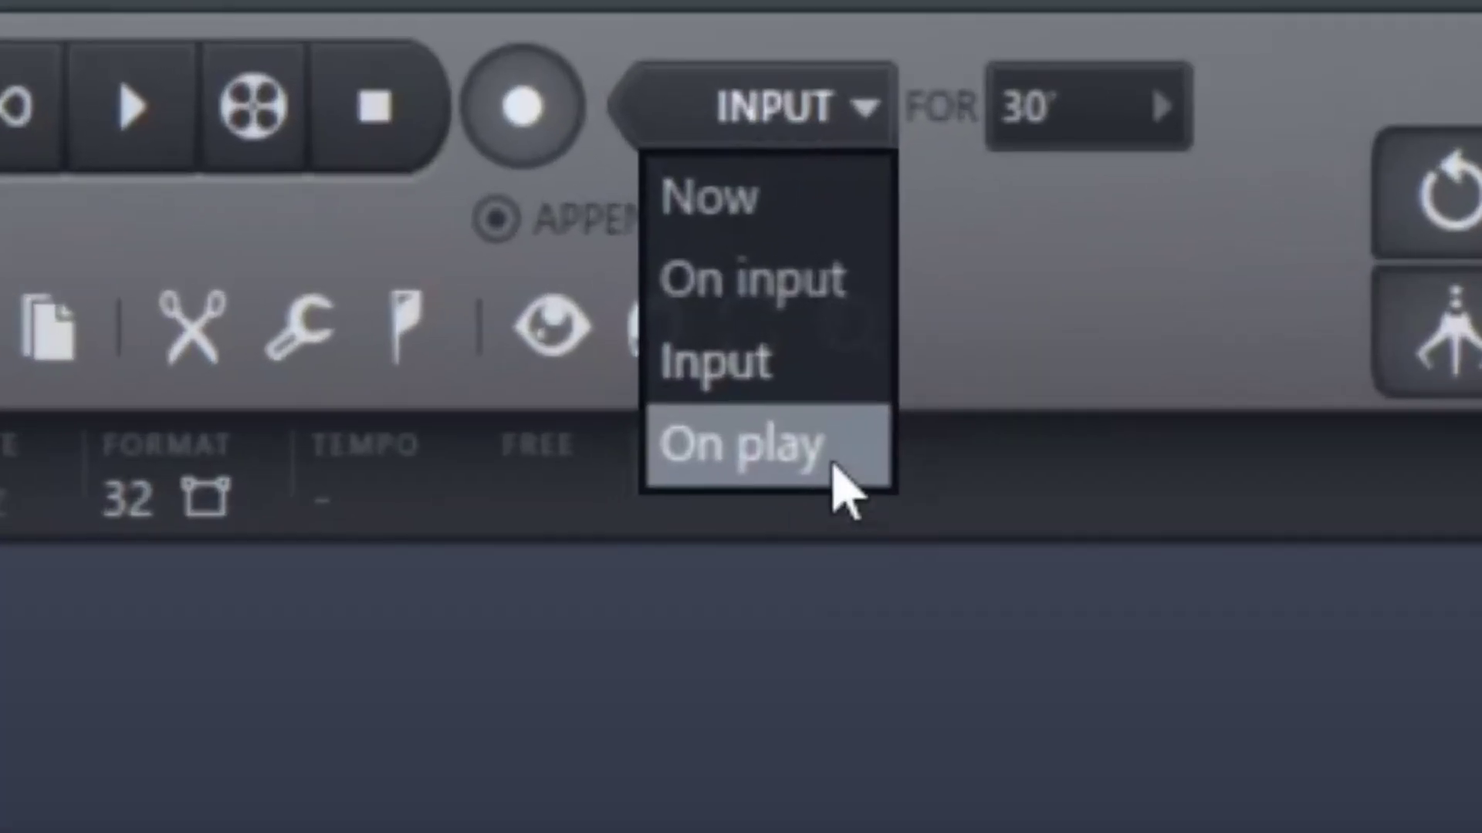
# - Arm Edison in On play mode, then stop and clear the short test take
pyautogui.click(829, 467)
pyautogui.click(523, 135)
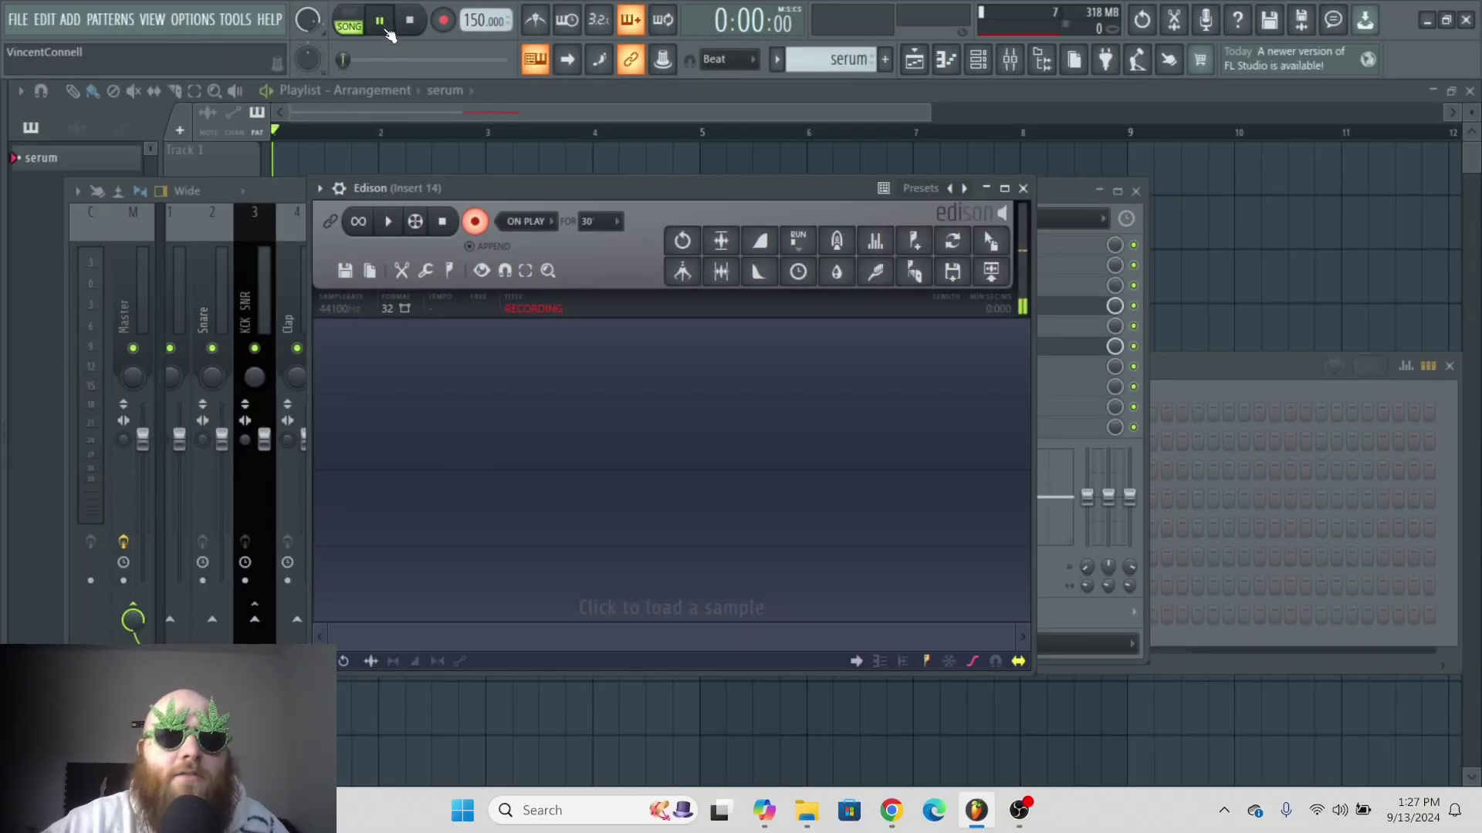
pyautogui.press('space')
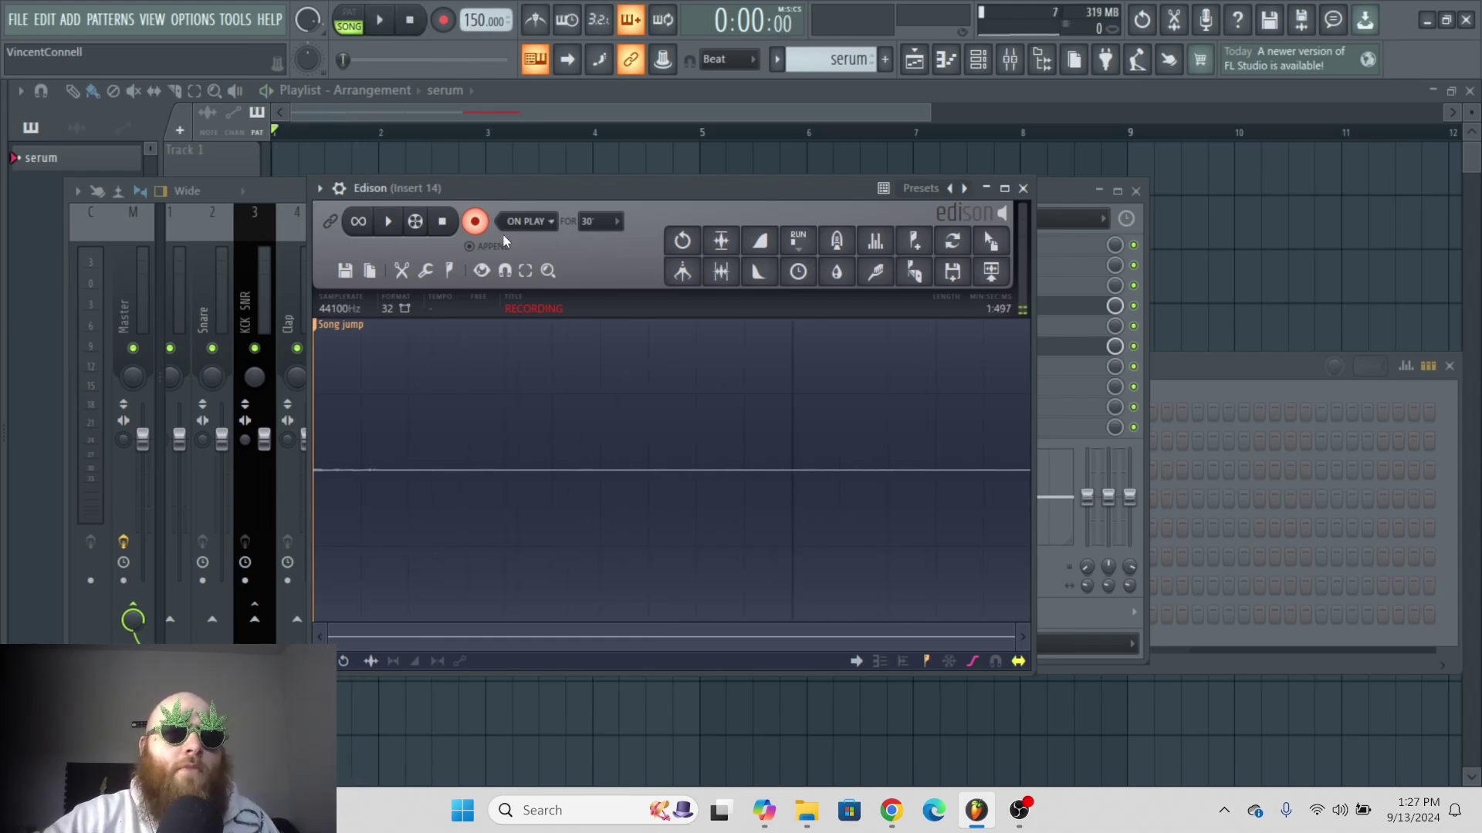
pyautogui.click(484, 231)
pyautogui.press('Delete')
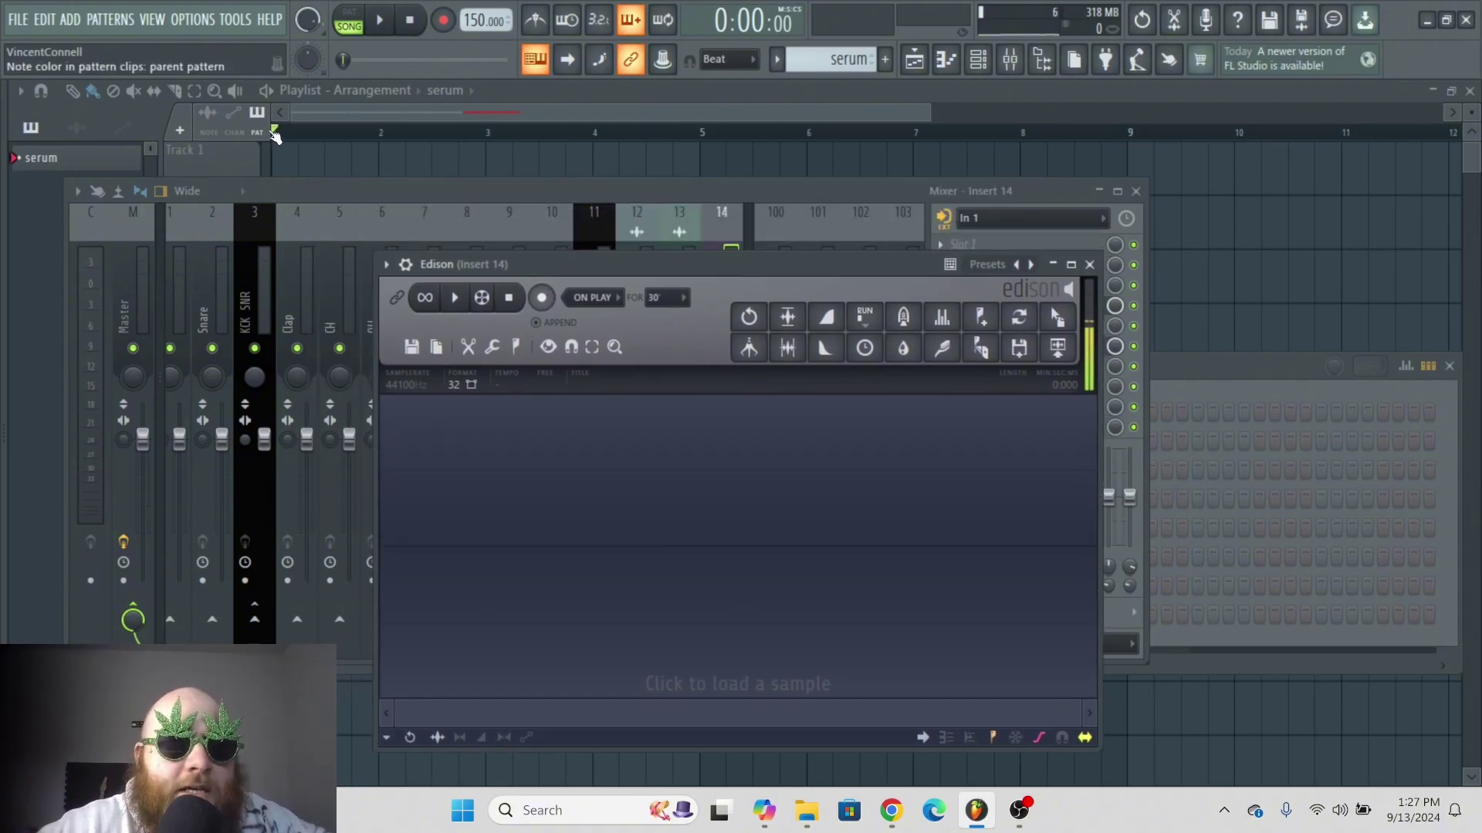
pyautogui.press('F12')
# - Delete the four serum clips from Track 2
pyautogui.rightClick(538, 224)
pyautogui.rightClick(645, 224)
pyautogui.rightClick(344, 231)
pyautogui.rightClick(432, 224)
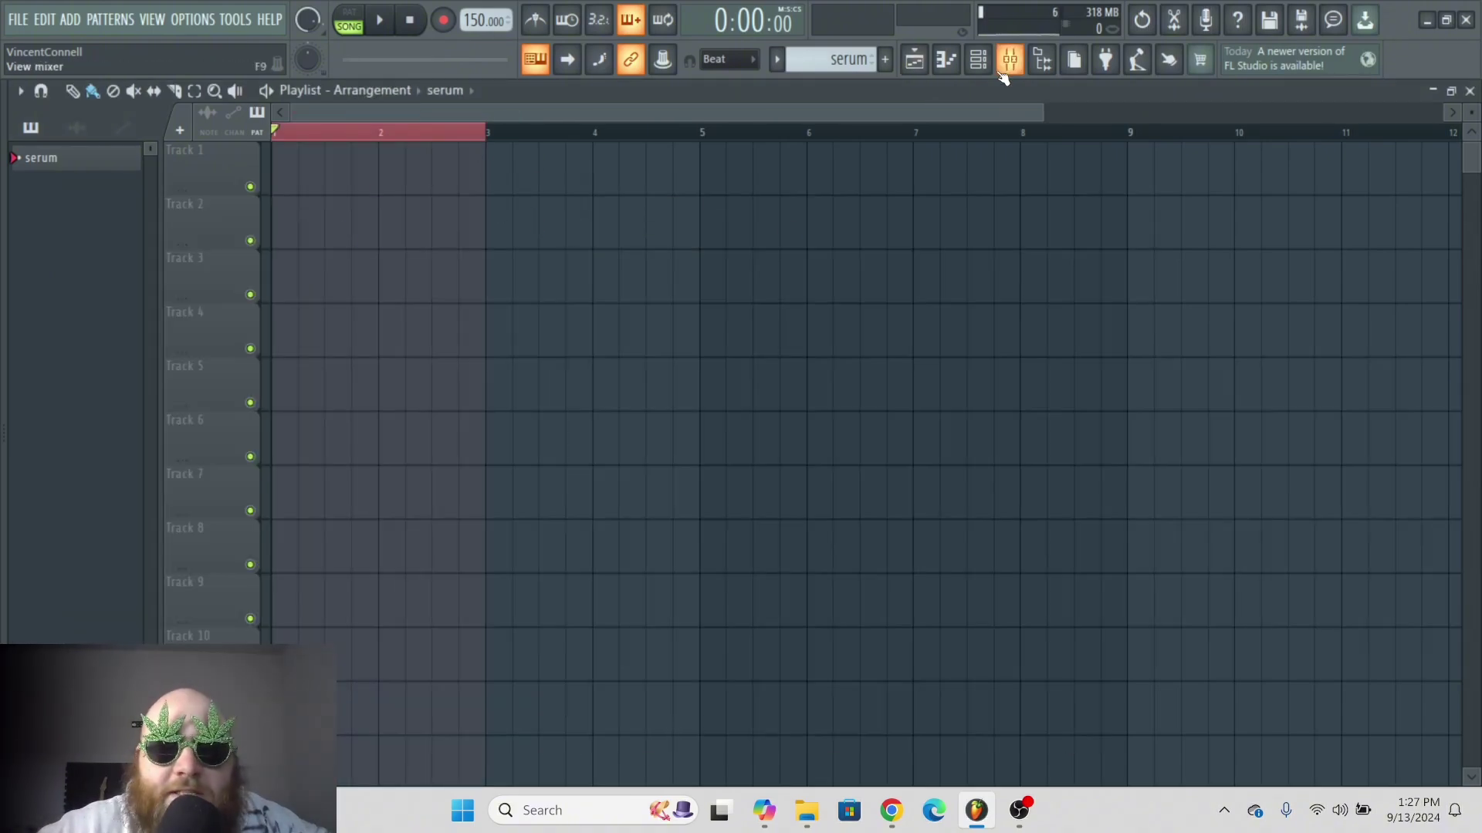
# - Record the song's vocal playback into Edison on mixer insert 14
pyautogui.click(1009, 60)
pyautogui.click(969, 305)
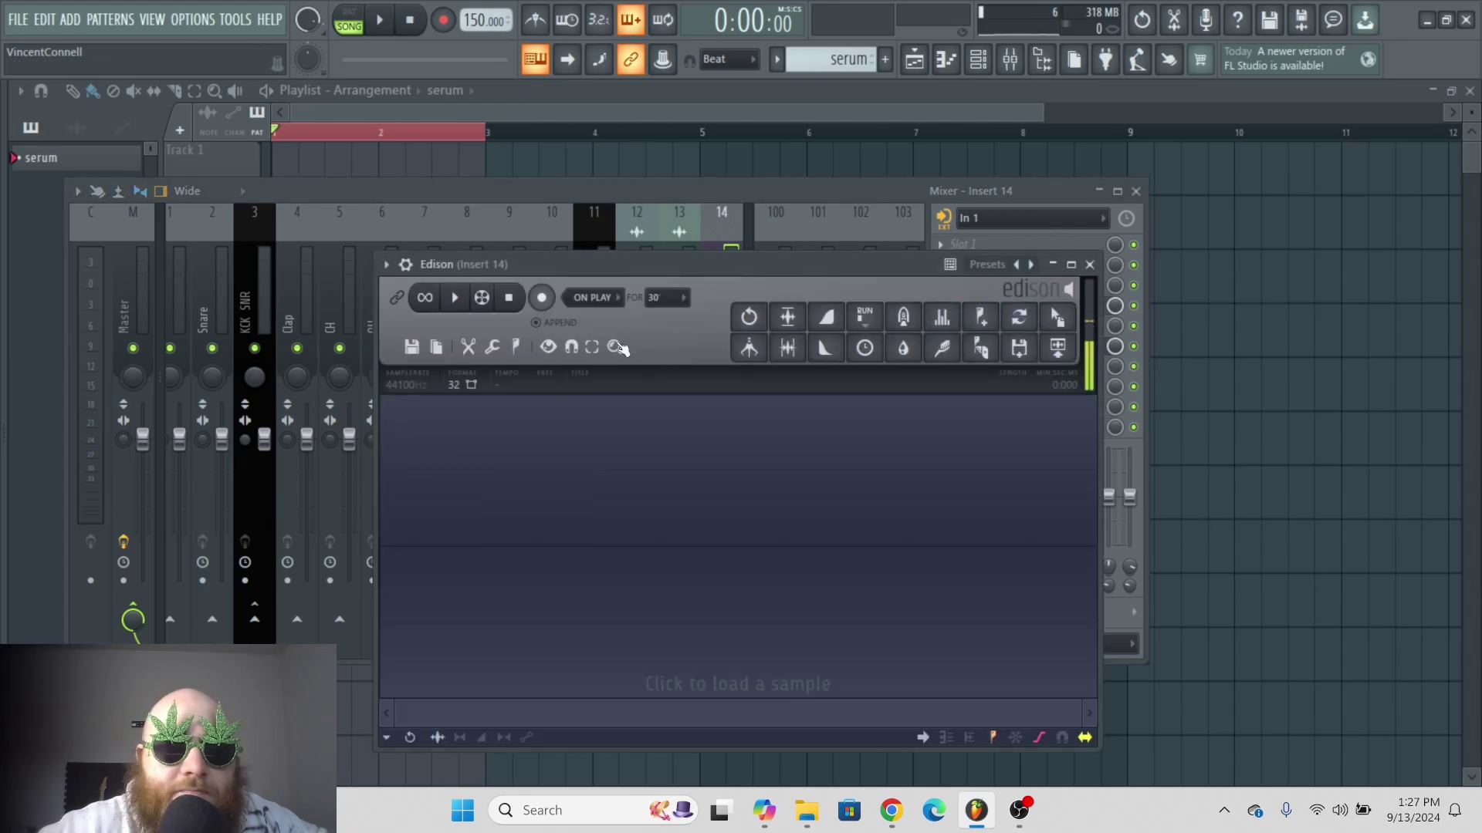
pyautogui.moveTo(585, 264); pyautogui.dragTo(542, 237)
pyautogui.press('space')
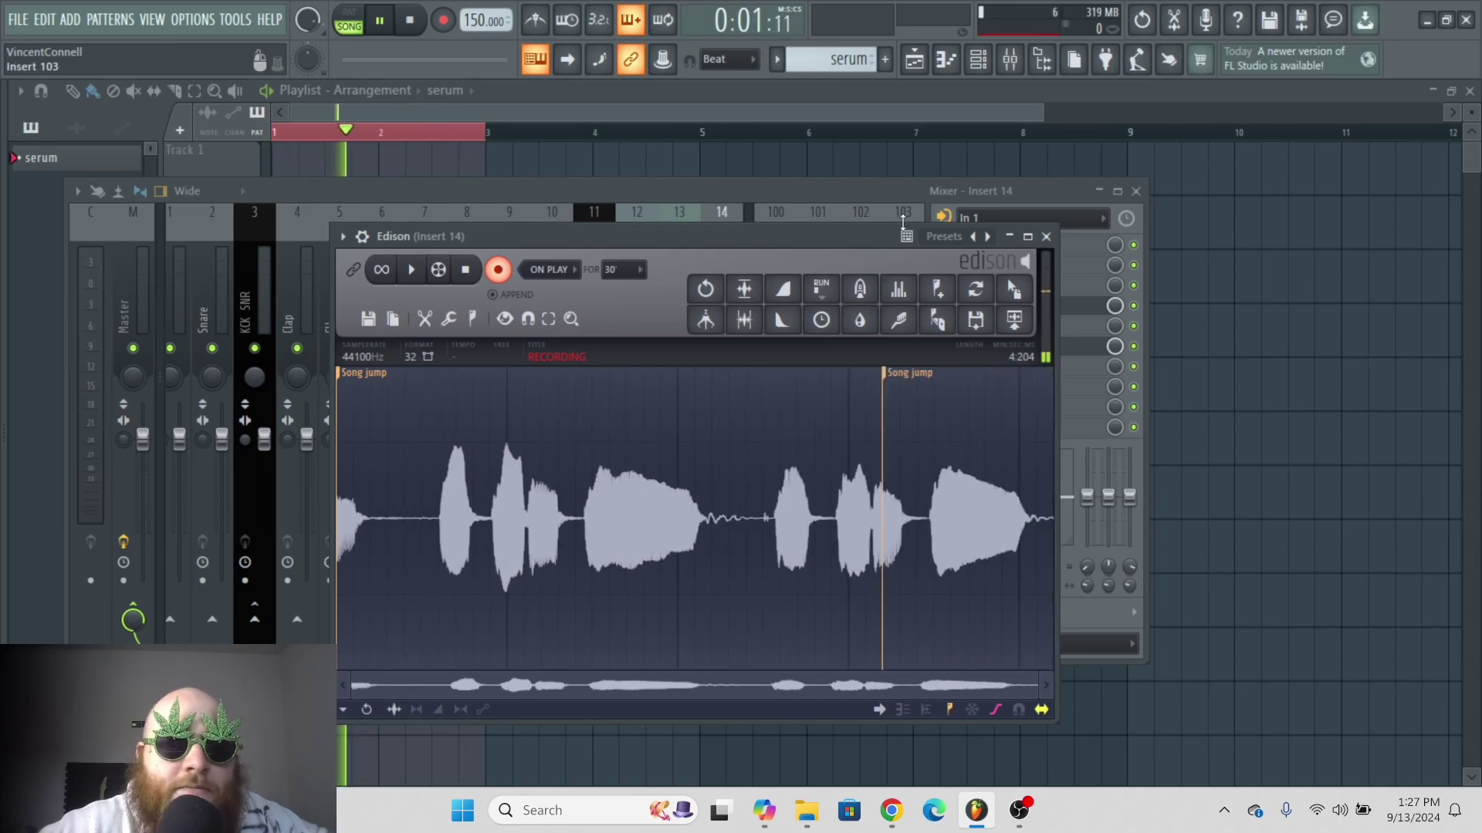
pyautogui.press('space')
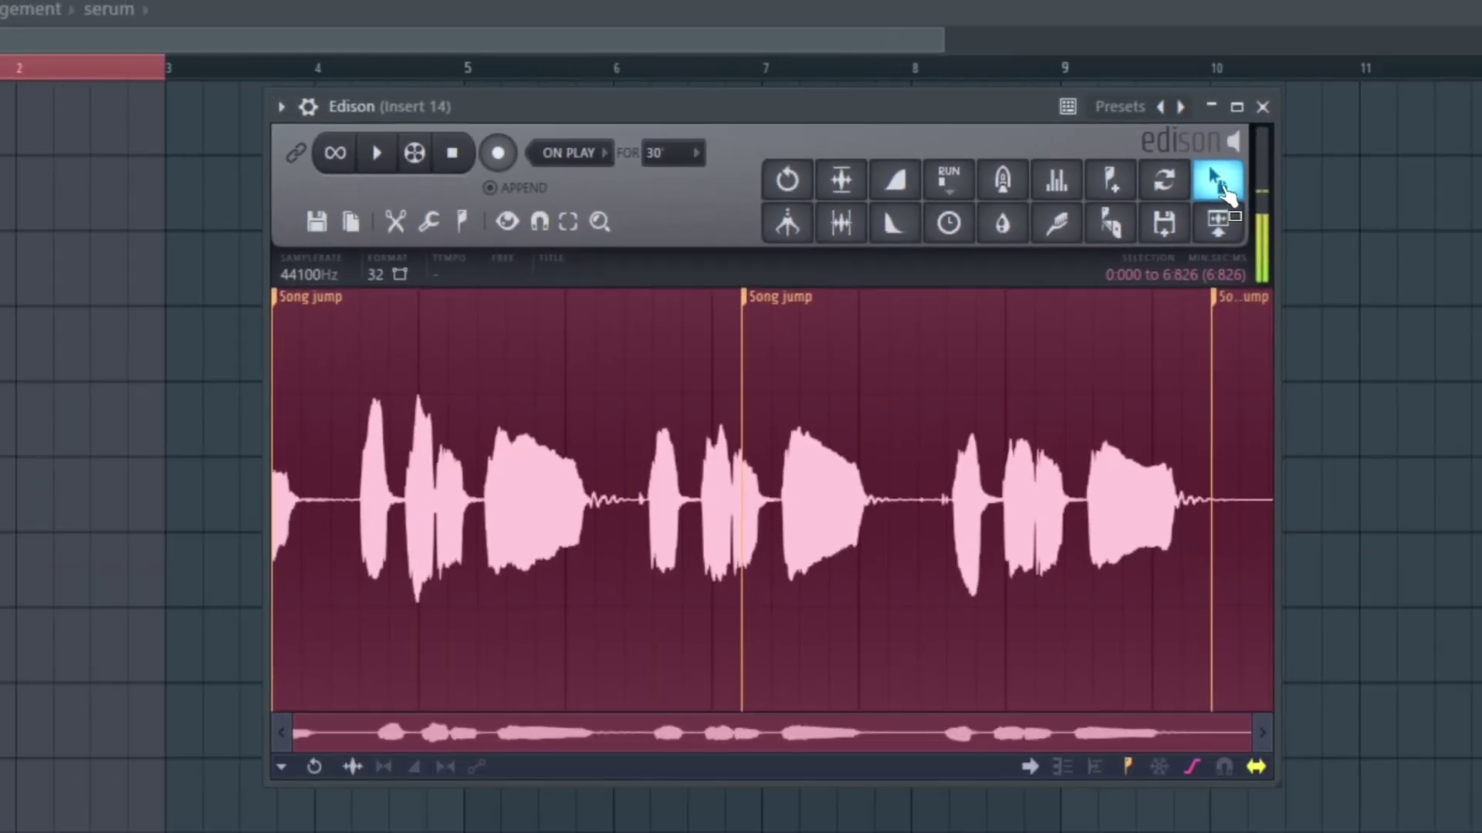
# - Place the take on Track 2, split at bar 3, move the second part to Track 3
pyautogui.moveTo(1167, 259); pyautogui.dragTo(0, 254)
pyautogui.moveTo(367, 202); pyautogui.dragTo(368, 202)
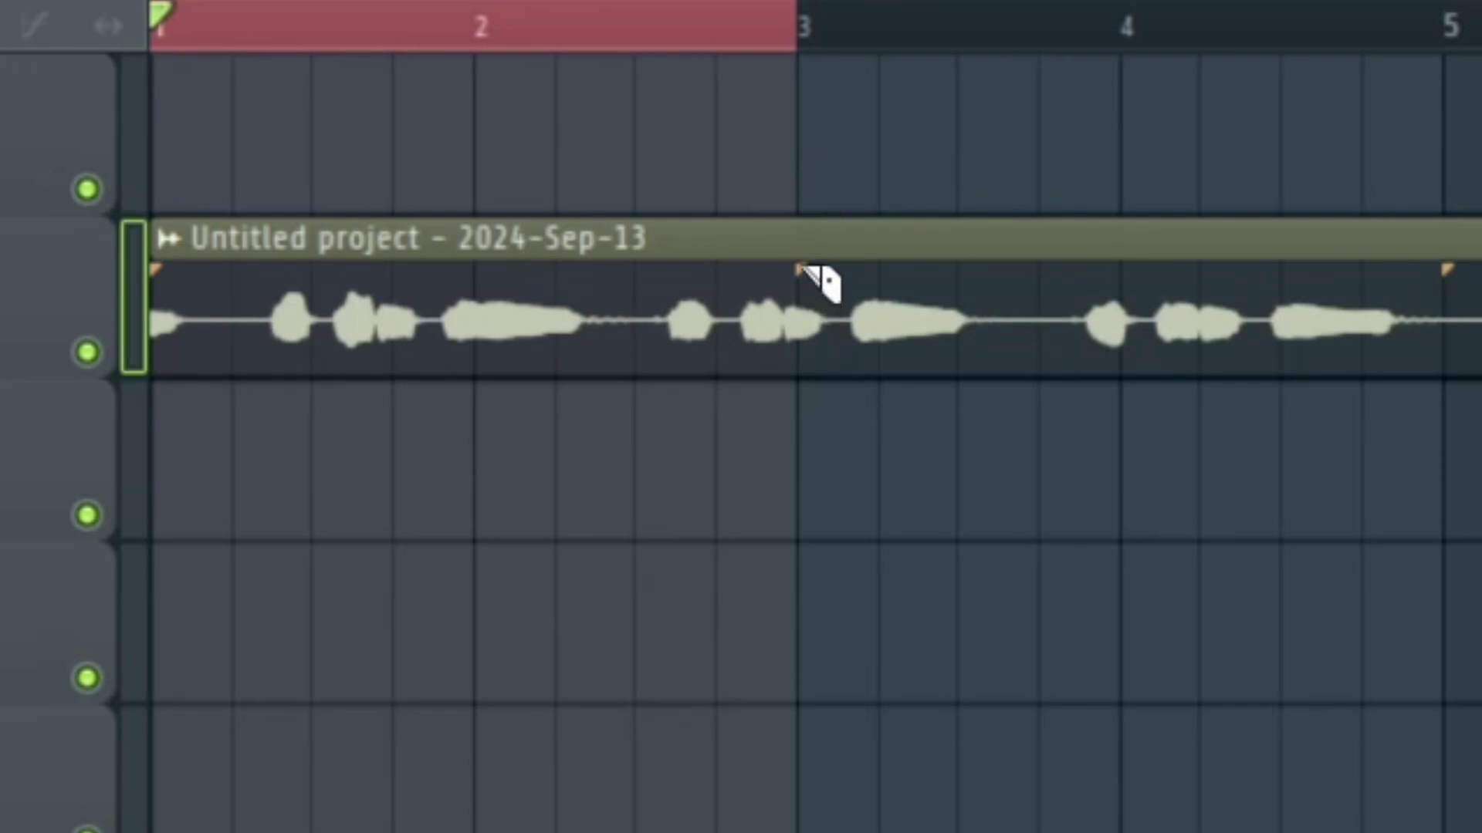
pyautogui.moveTo(800, 179); pyautogui.dragTo(802, 463)
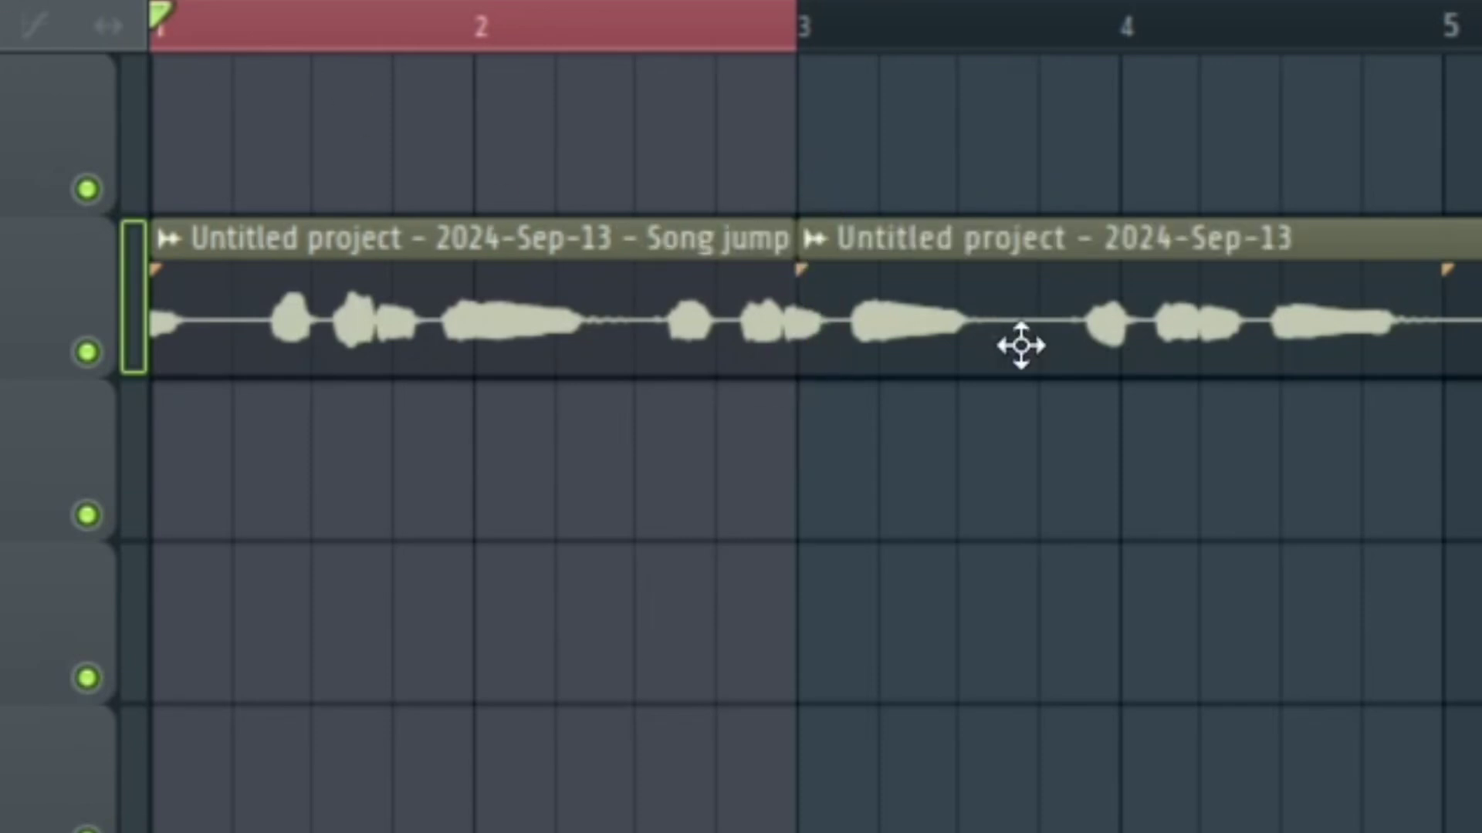
pyautogui.moveTo(1019, 344); pyautogui.dragTo(390, 509)
pyautogui.moveTo(803, 357); pyautogui.dragTo(818, 557)
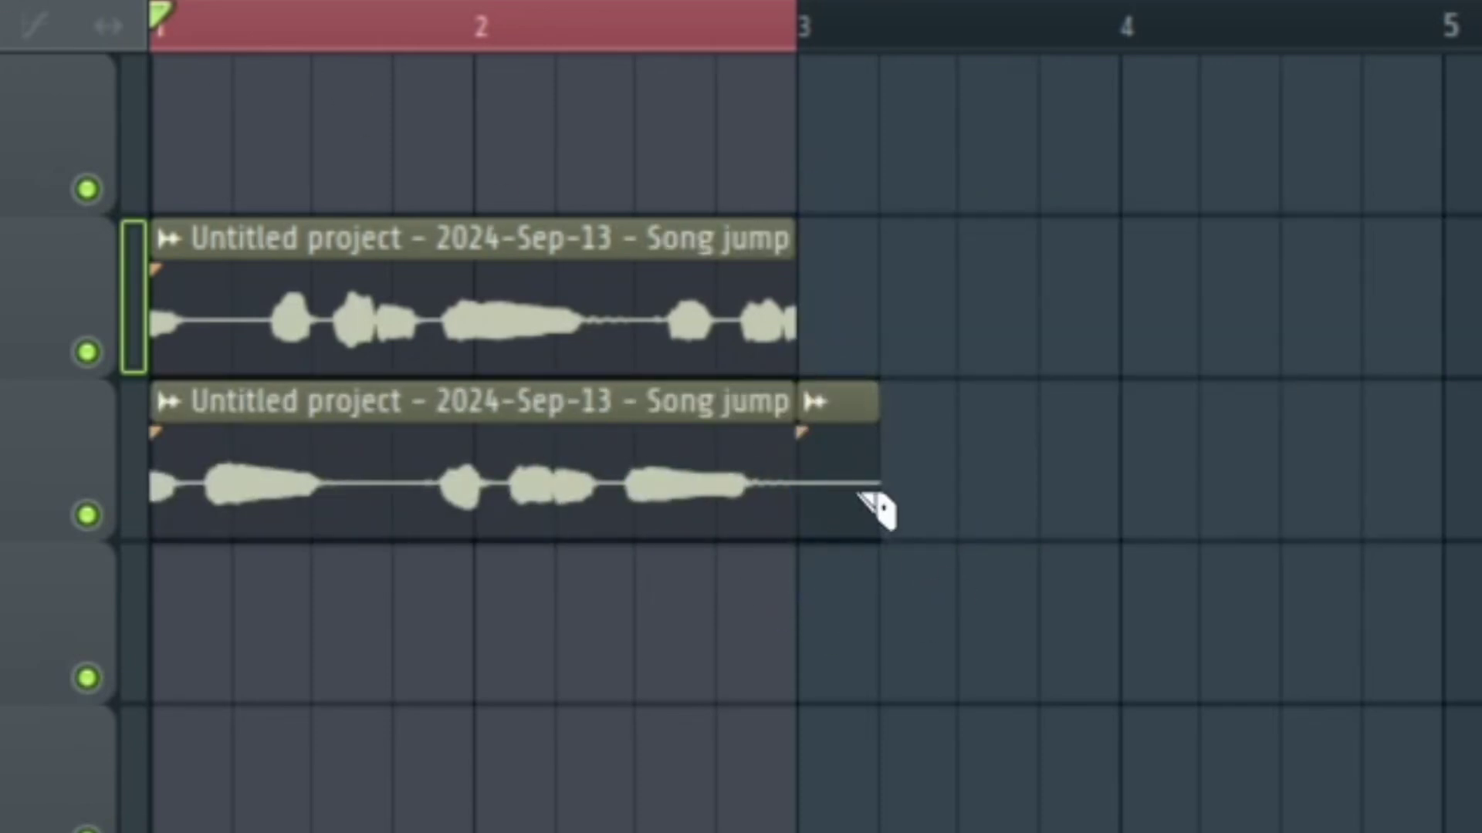
pyautogui.rightClick(867, 489)
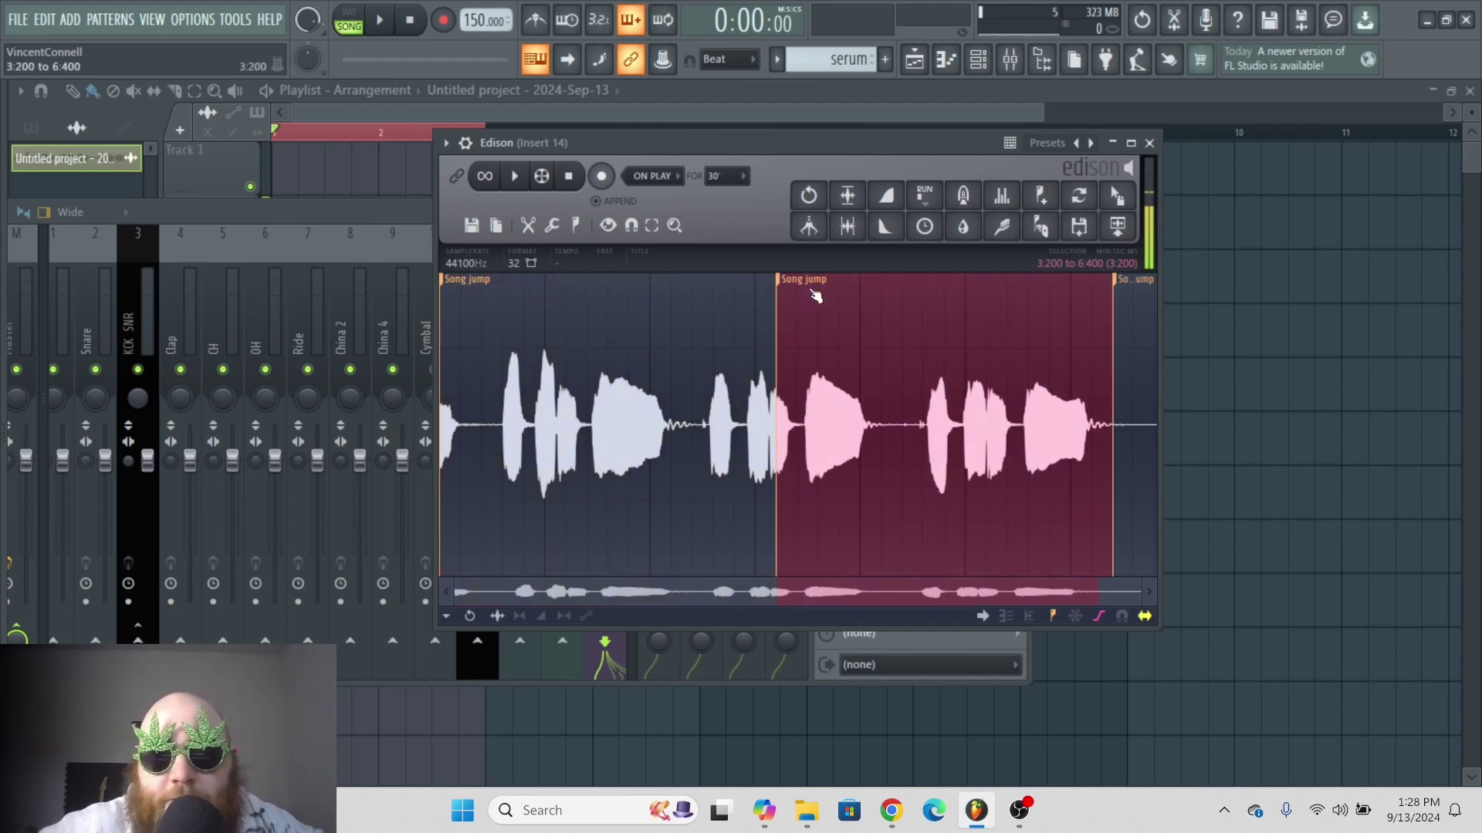
# - Delete the 3.200–6.400 marker region from Edison's copy of the take
pyautogui.click(1151, 287)
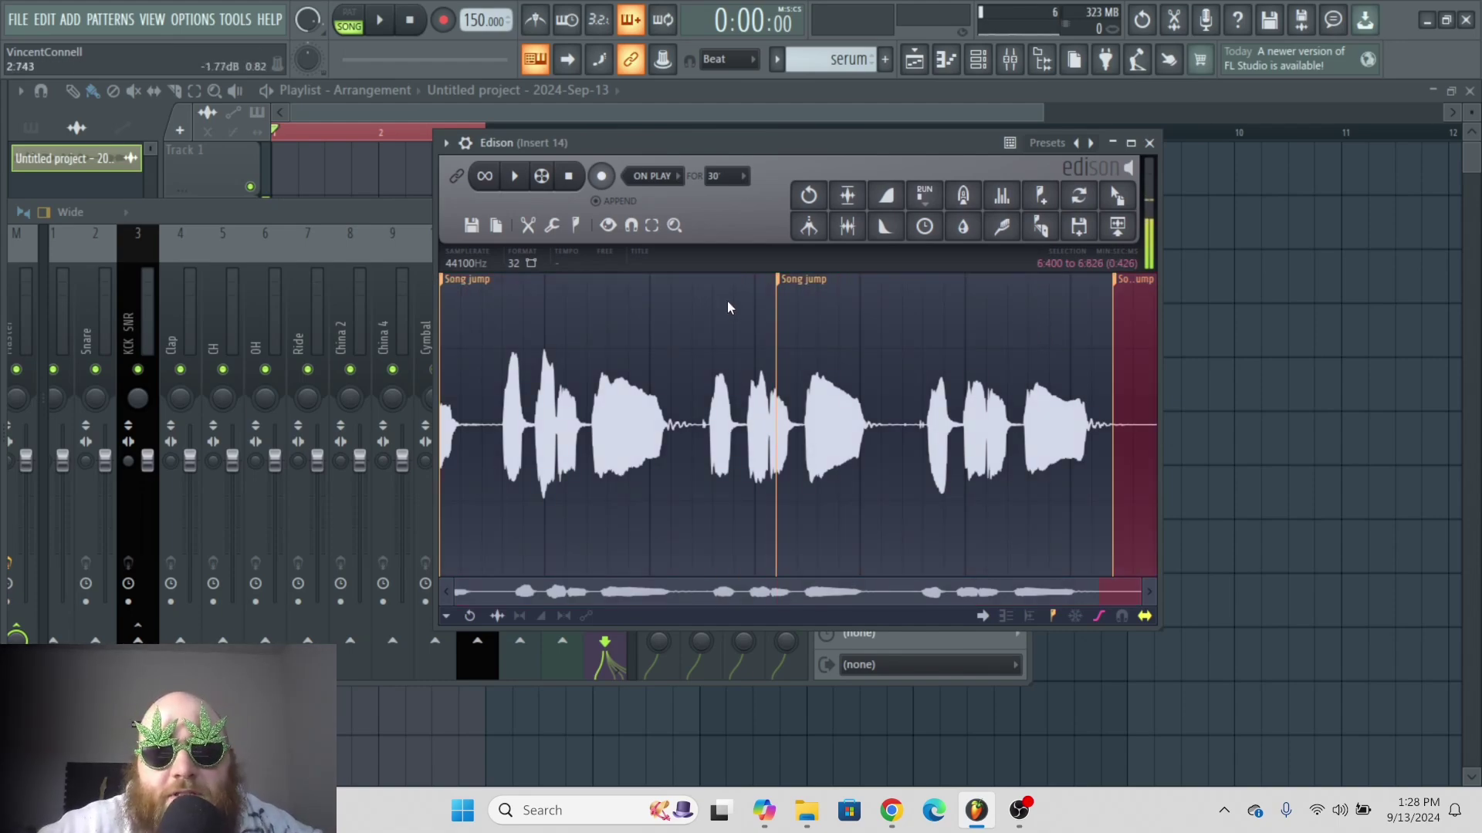
pyautogui.doubleClick(803, 292)
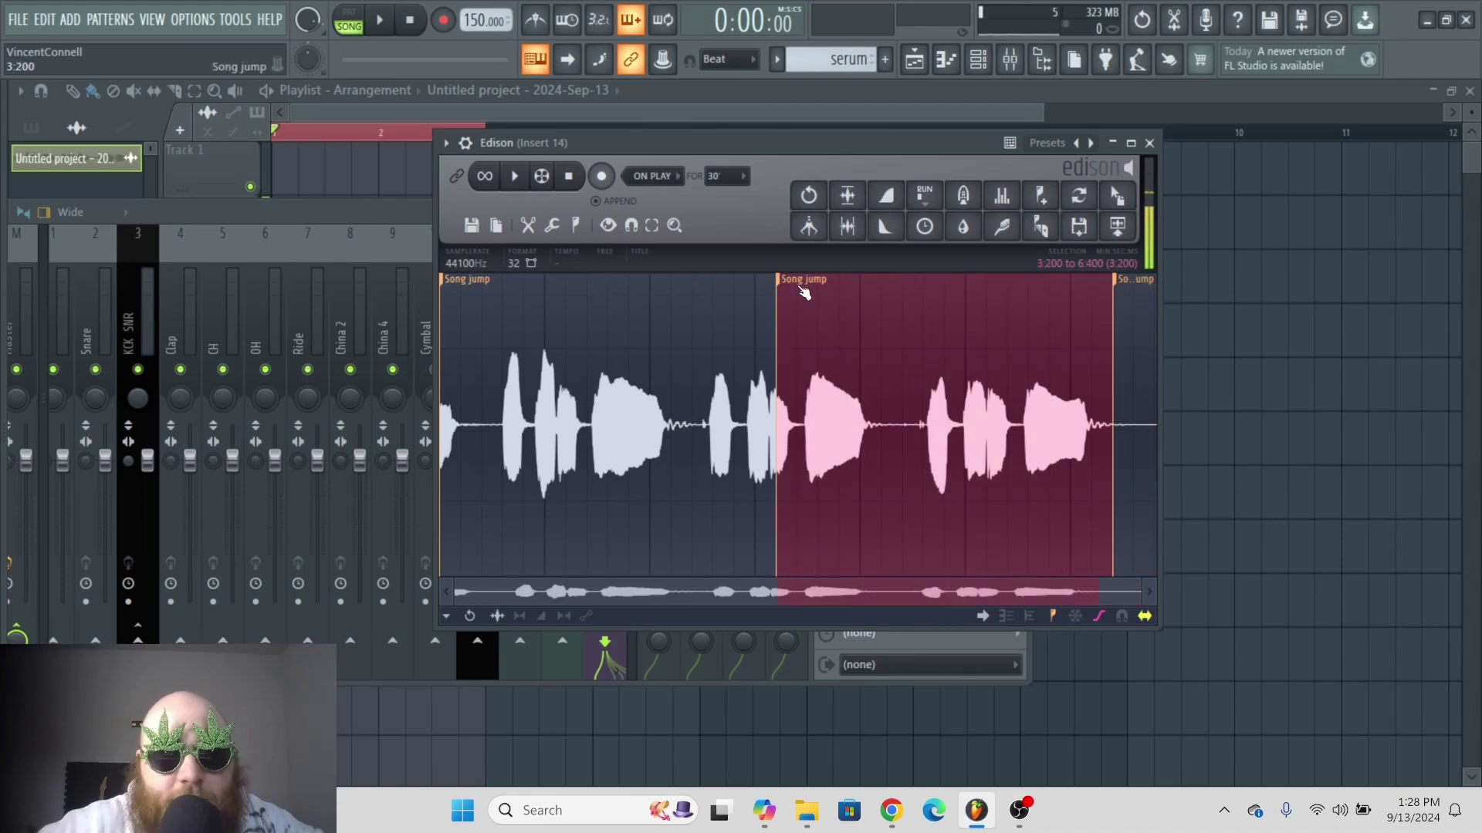
pyautogui.press('Delete')
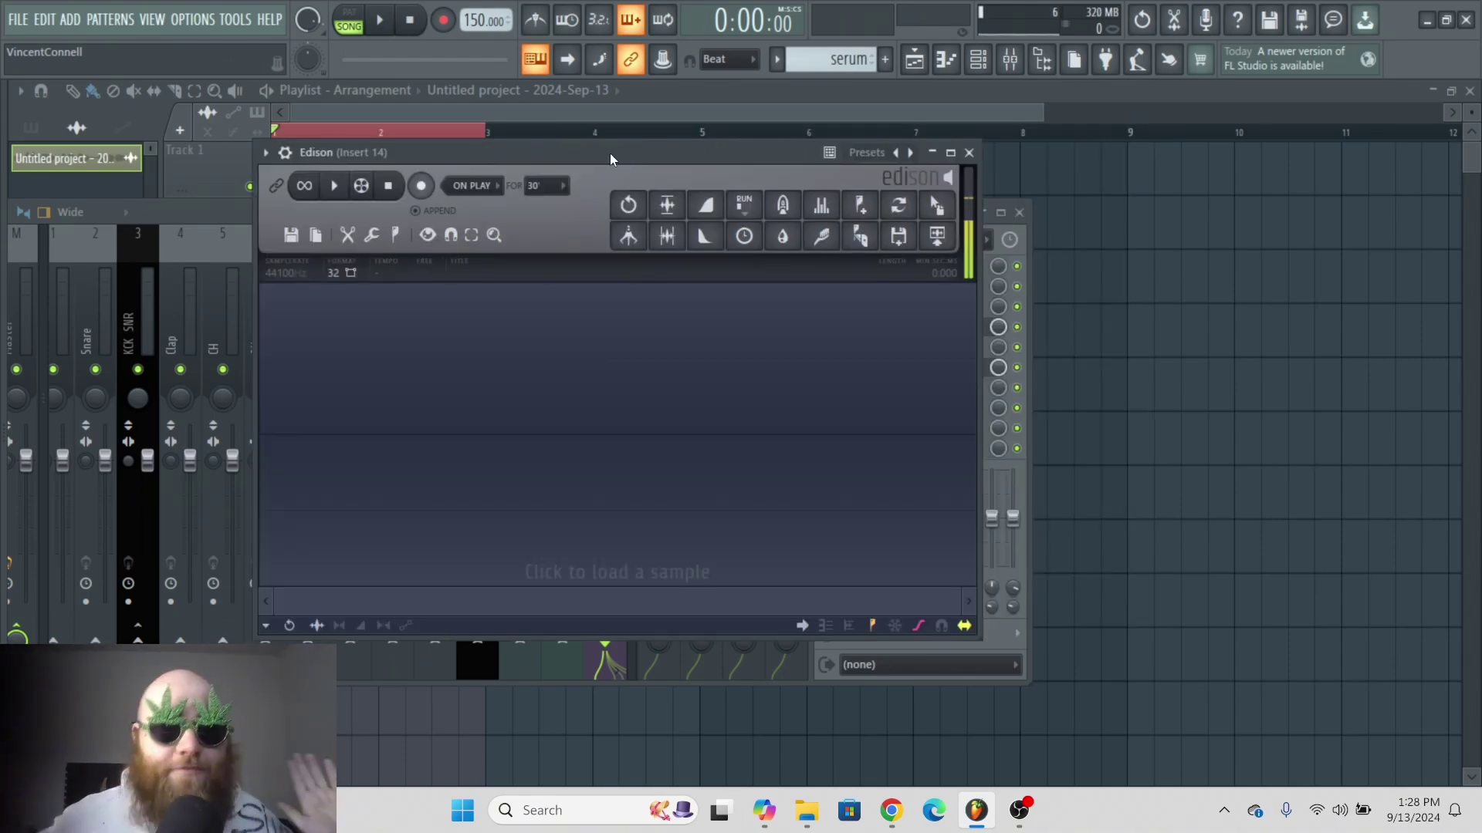
pyautogui.moveTo(4, 92)
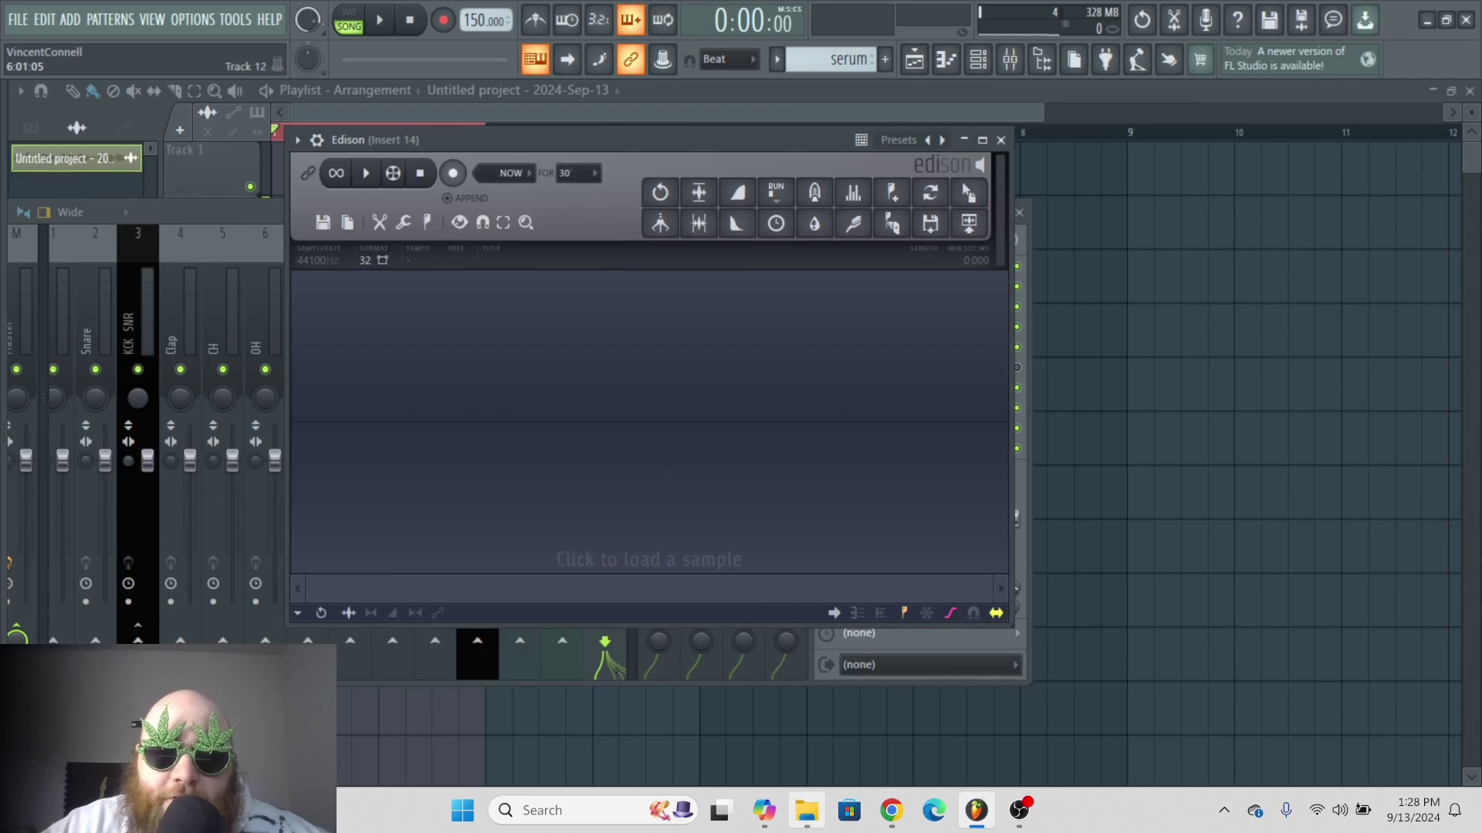
pyautogui.moveTo(7, 386)
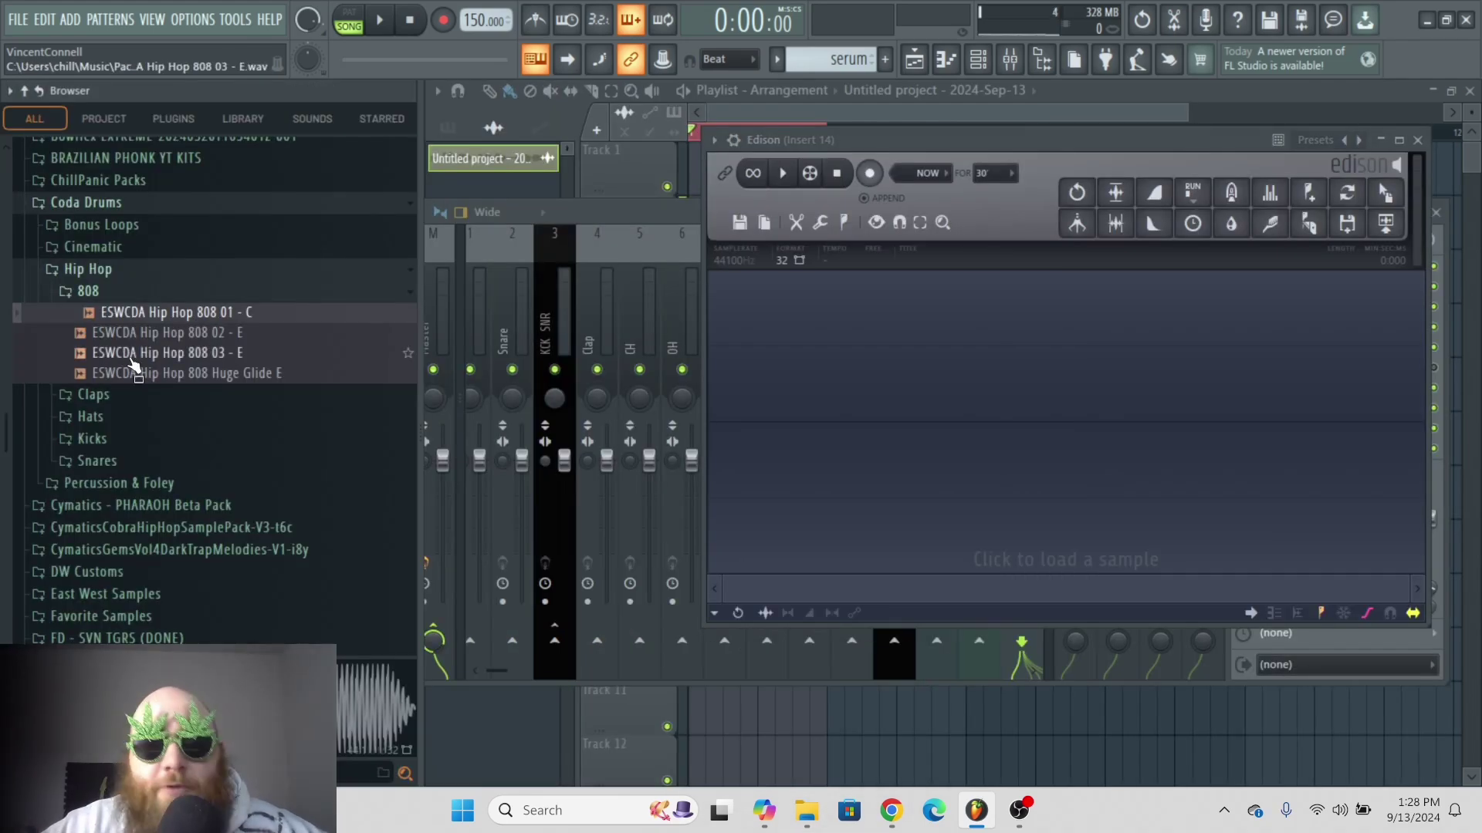
pyautogui.moveTo(197, 334); pyautogui.dragTo(501, 378)
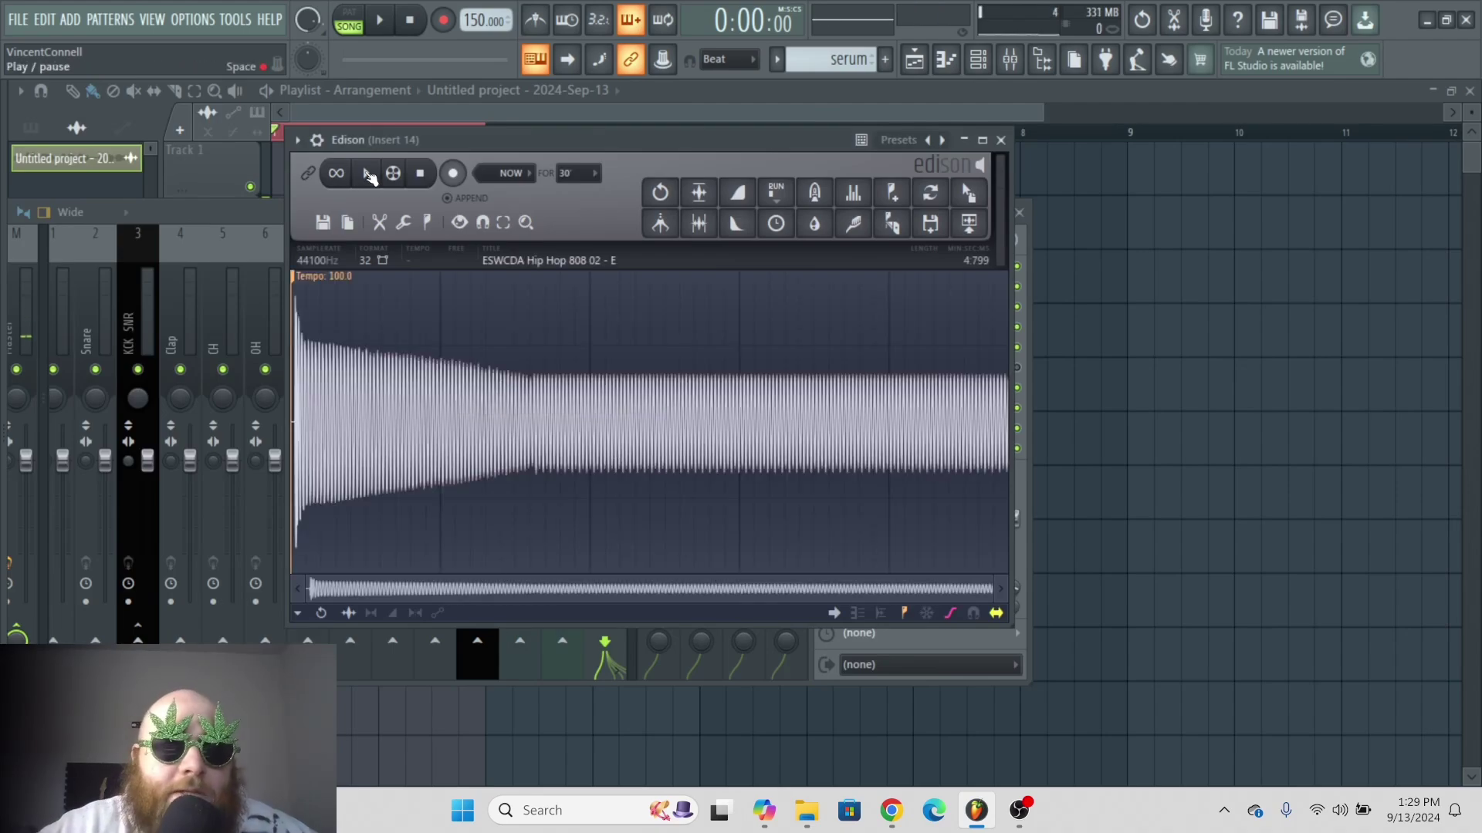
pyautogui.click(369, 176)
pyautogui.click(423, 174)
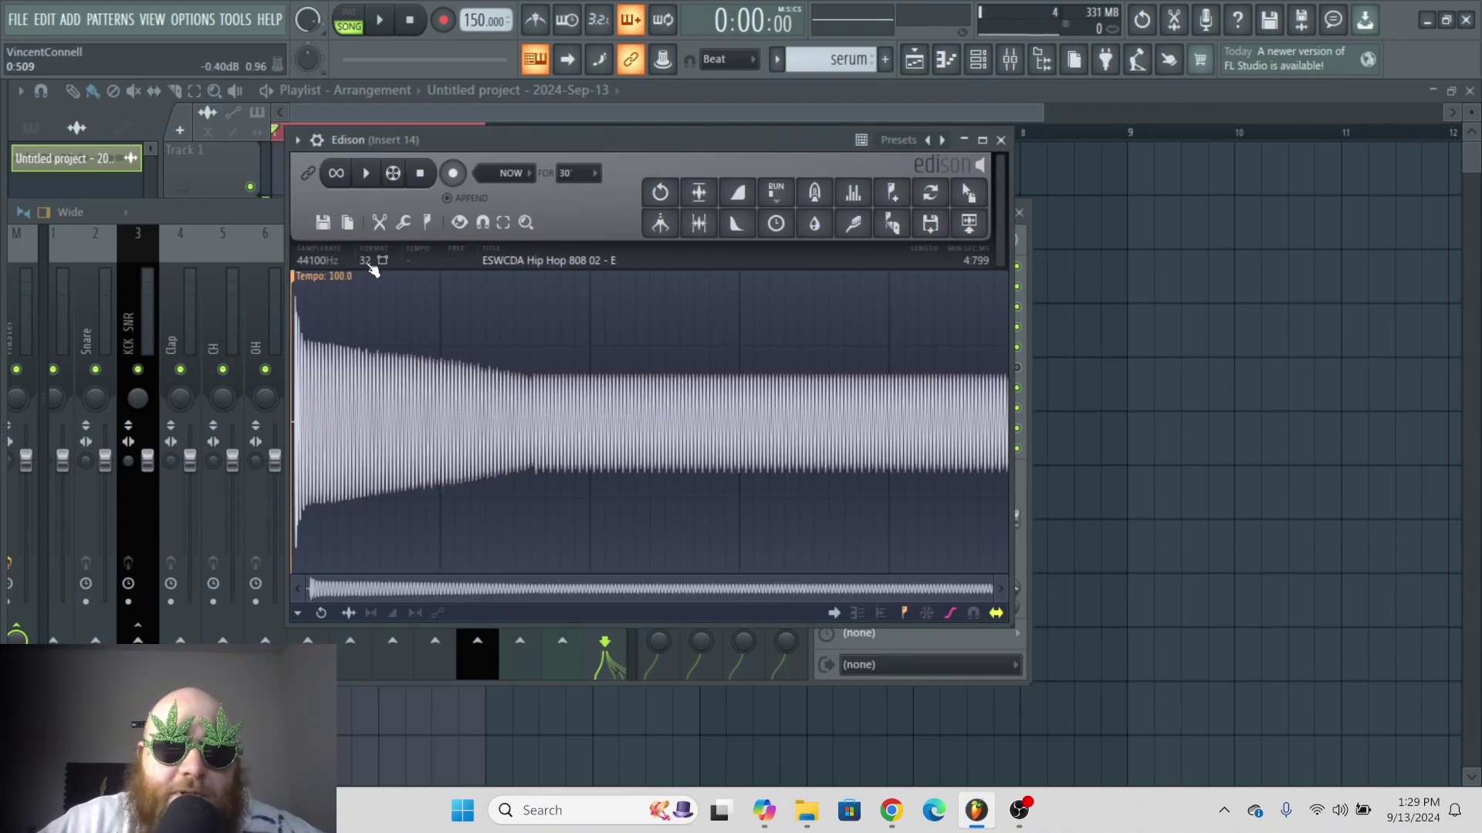
pyautogui.click(341, 174)
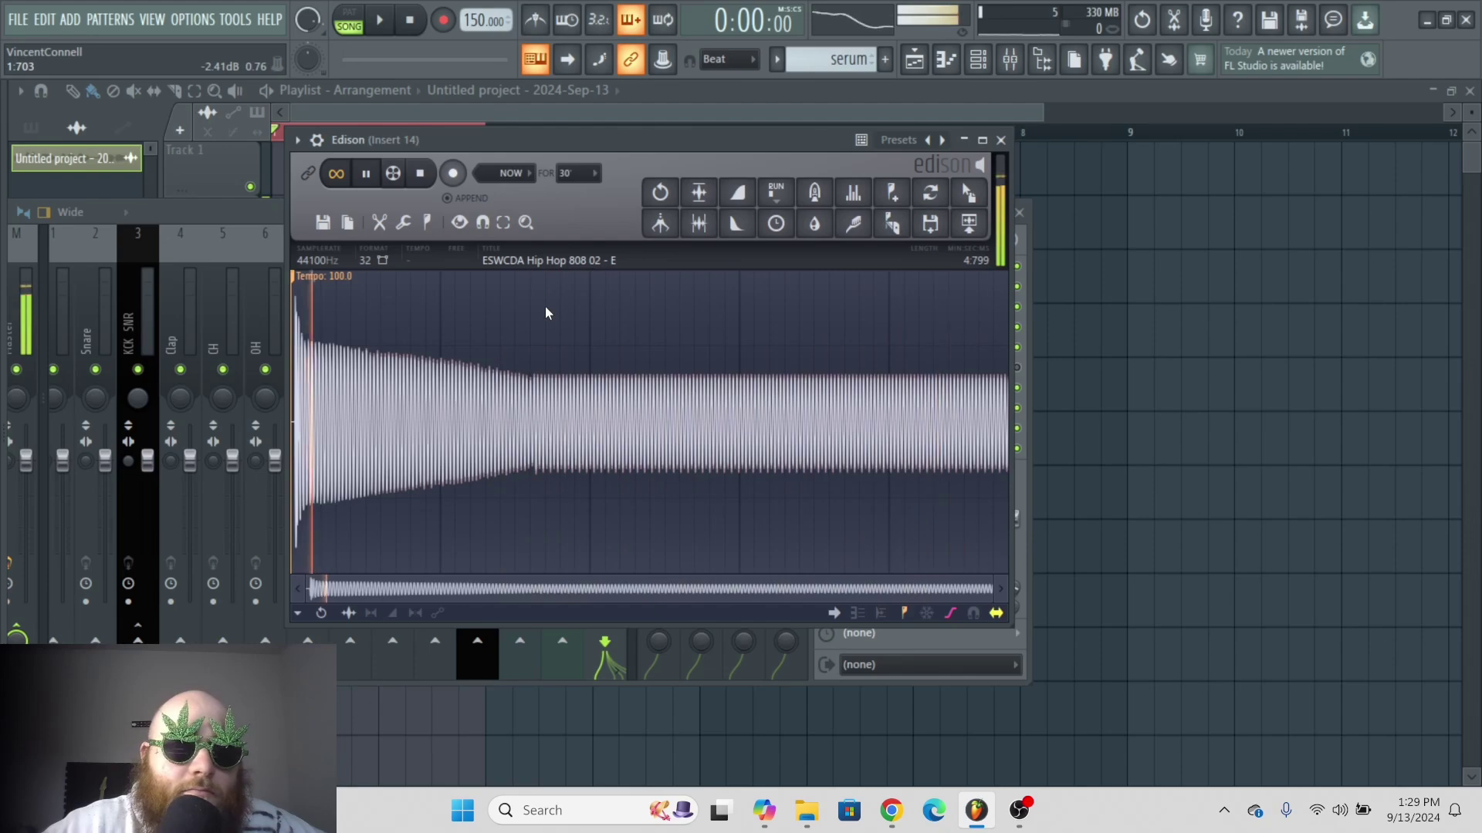
pyautogui.click(423, 175)
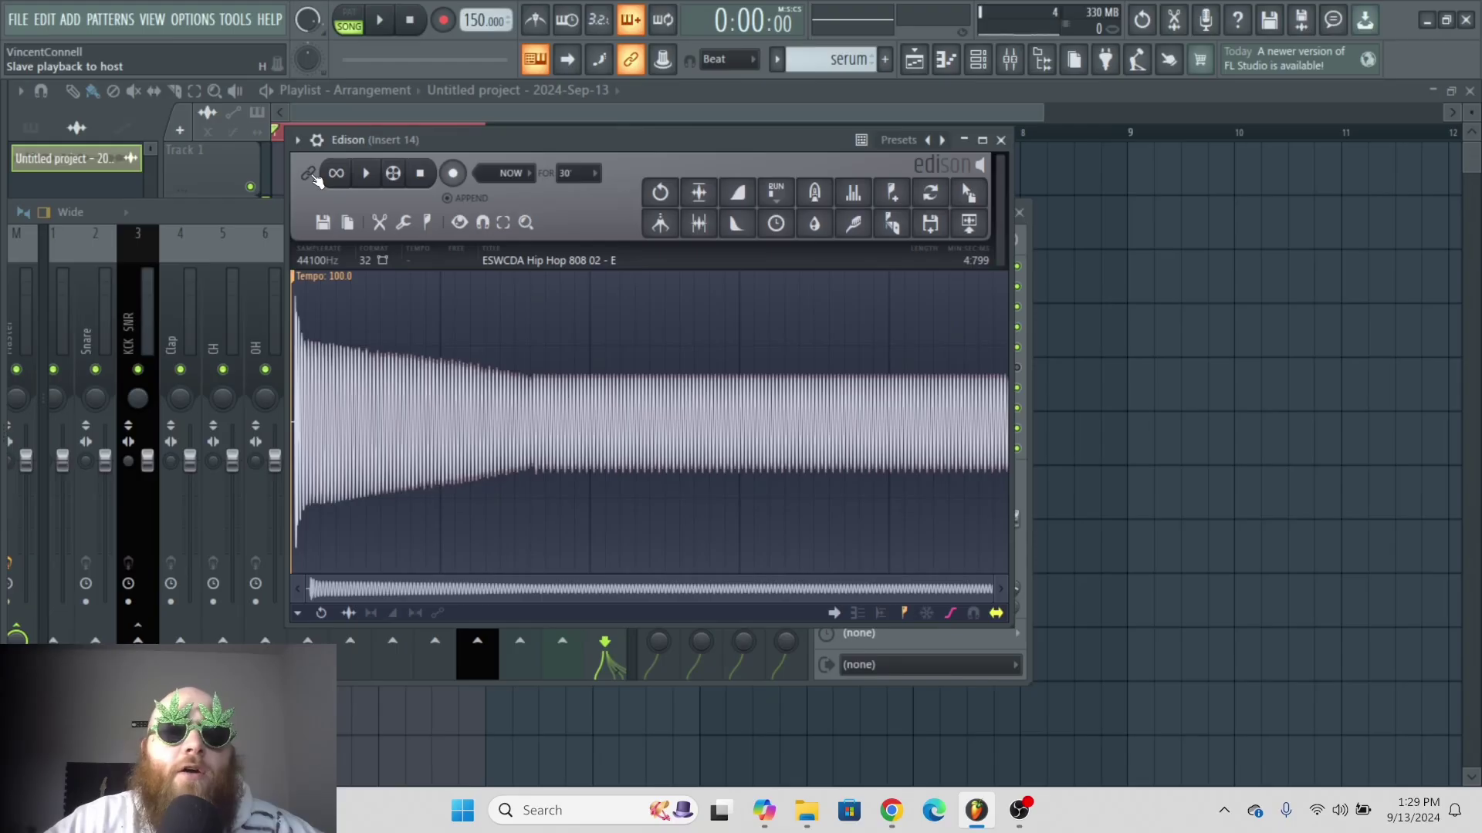
pyautogui.click(308, 174)
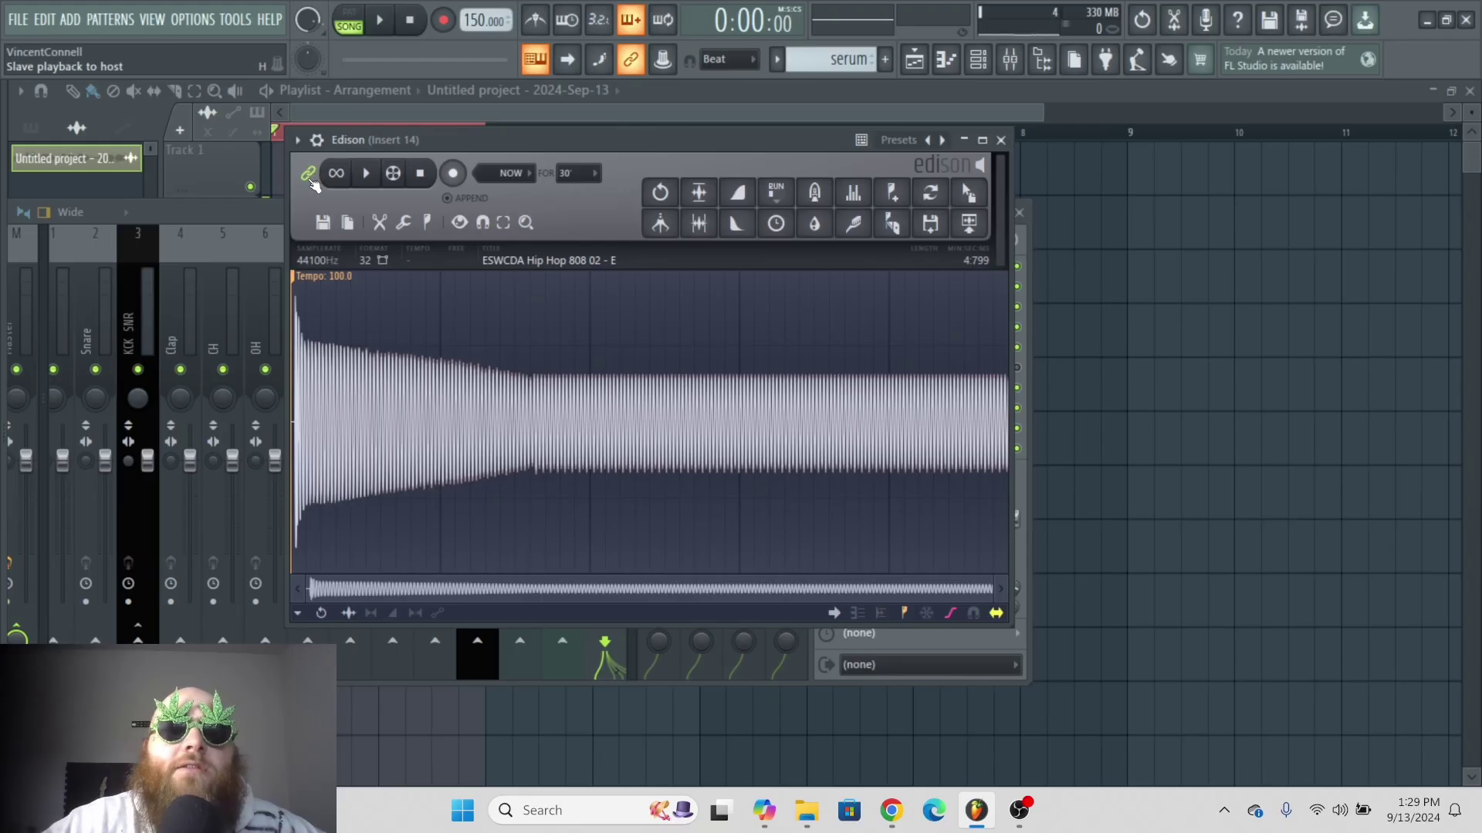
pyautogui.click(388, 25)
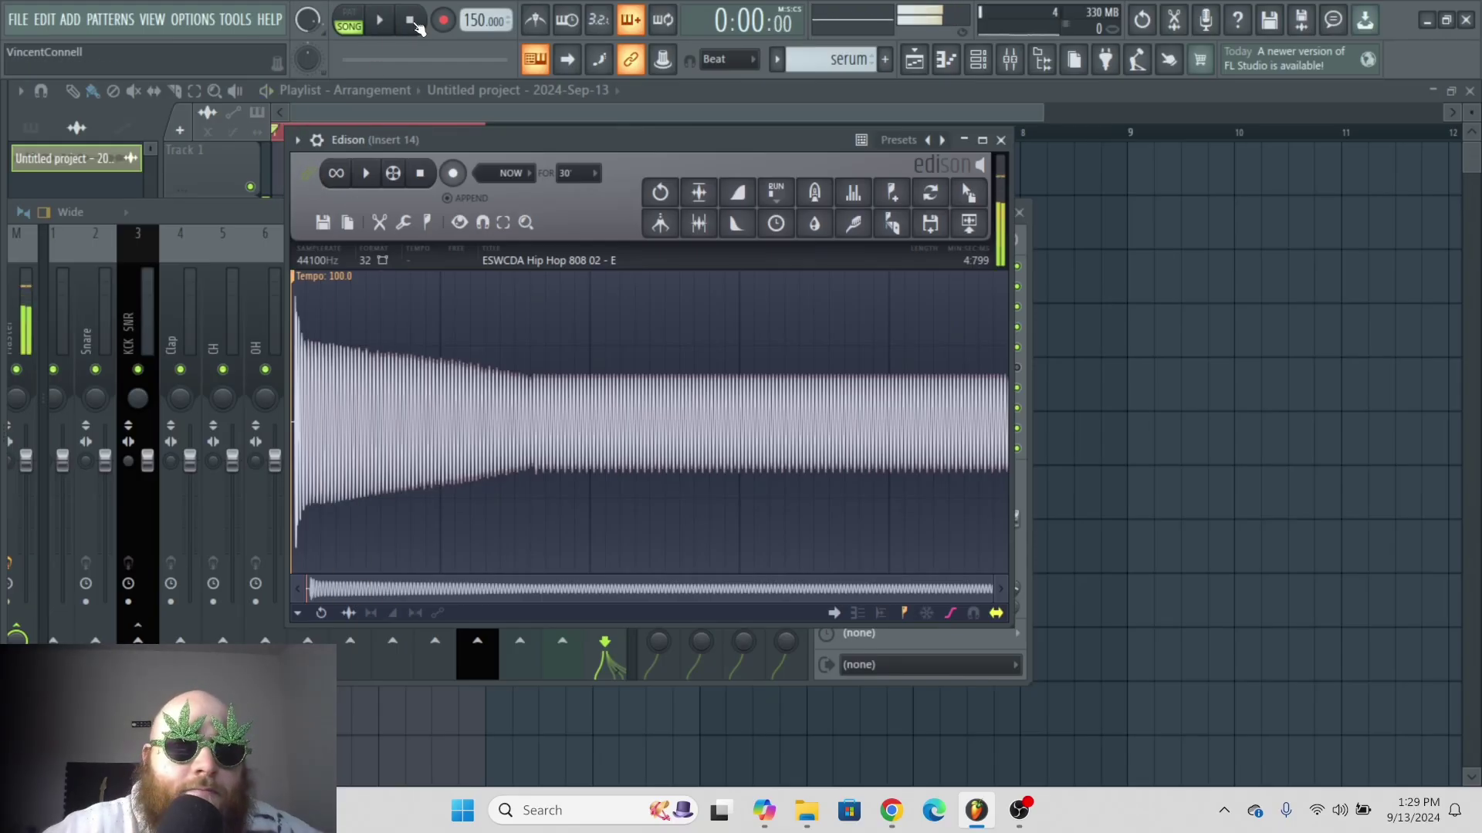
pyautogui.click(411, 23)
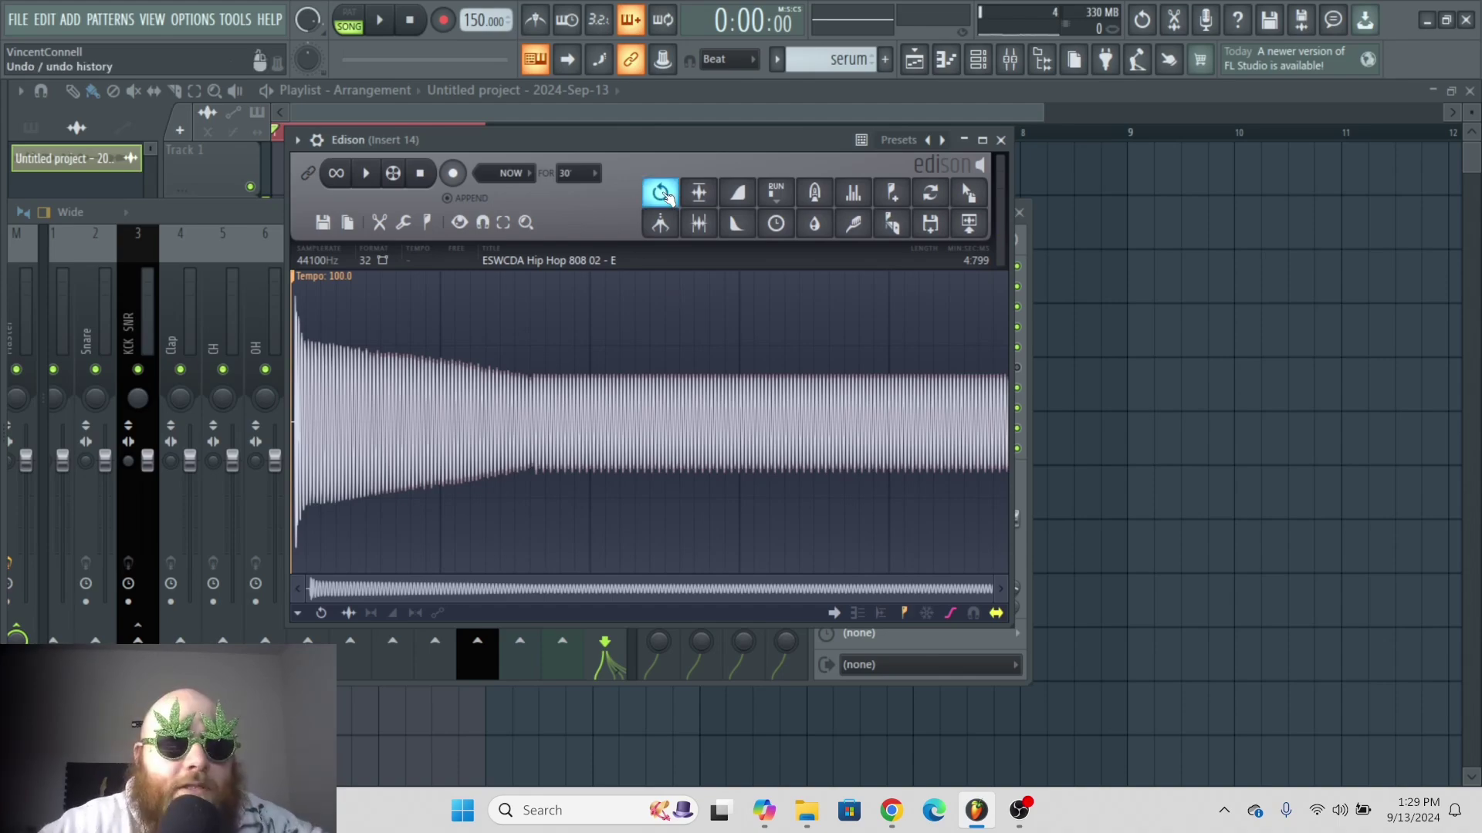
# - Normalize the 808 to full level, apply a fade-in, then undo the fade
pyautogui.moveTo(711, 151); pyautogui.dragTo(693, 151)
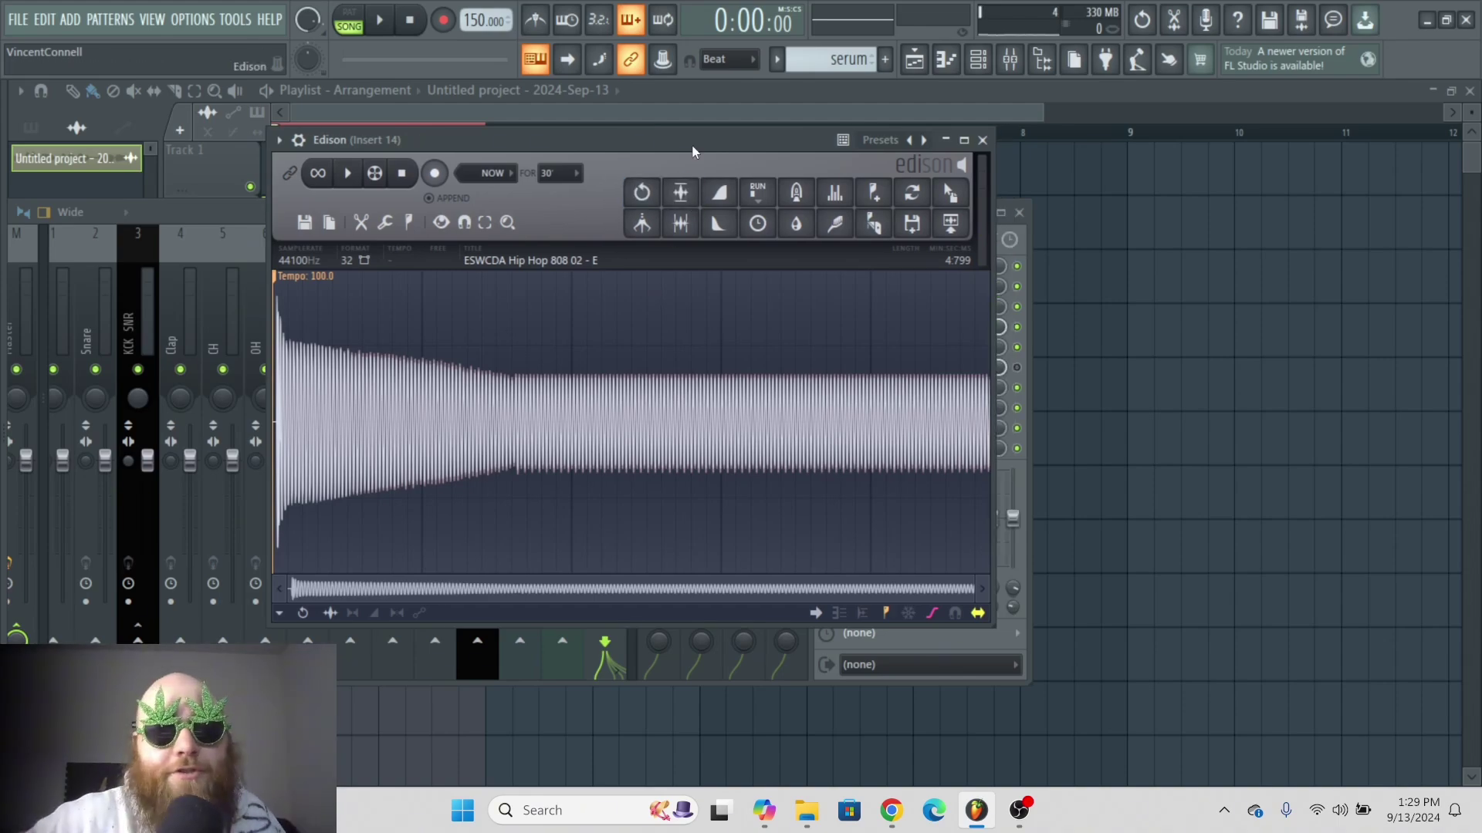
pyautogui.click(690, 202)
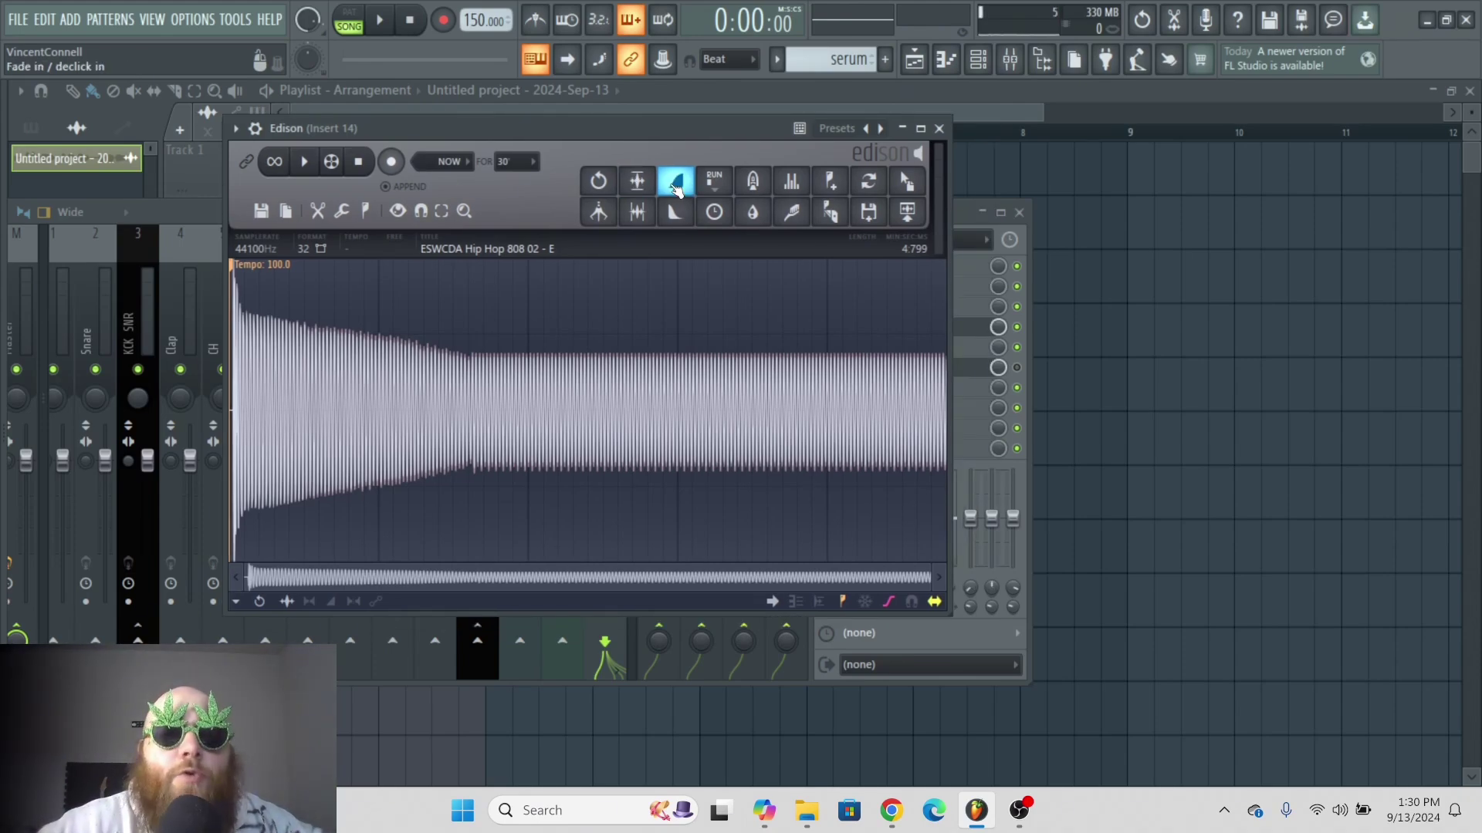
pyautogui.click(674, 187)
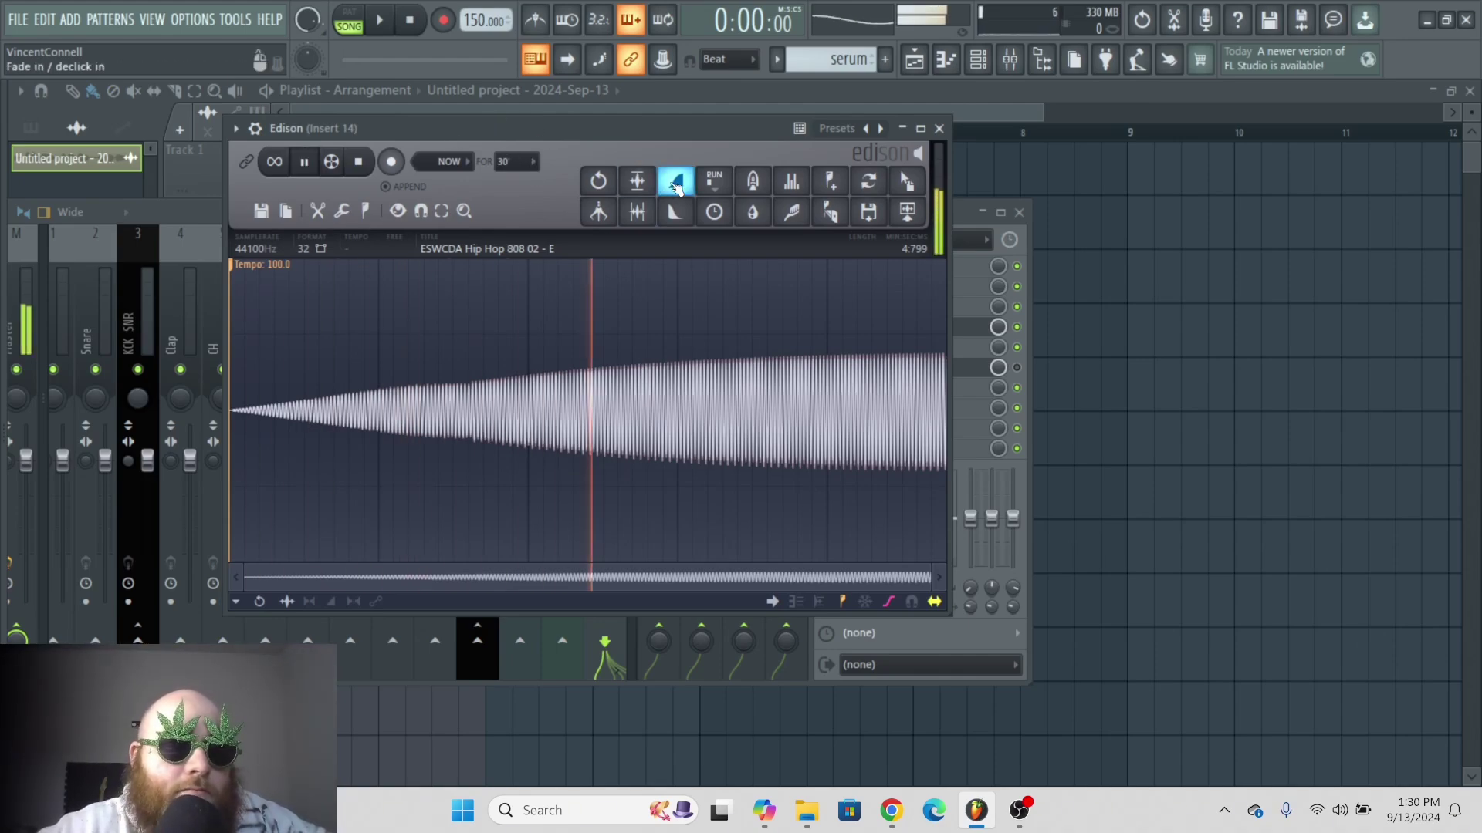
pyautogui.click(676, 184)
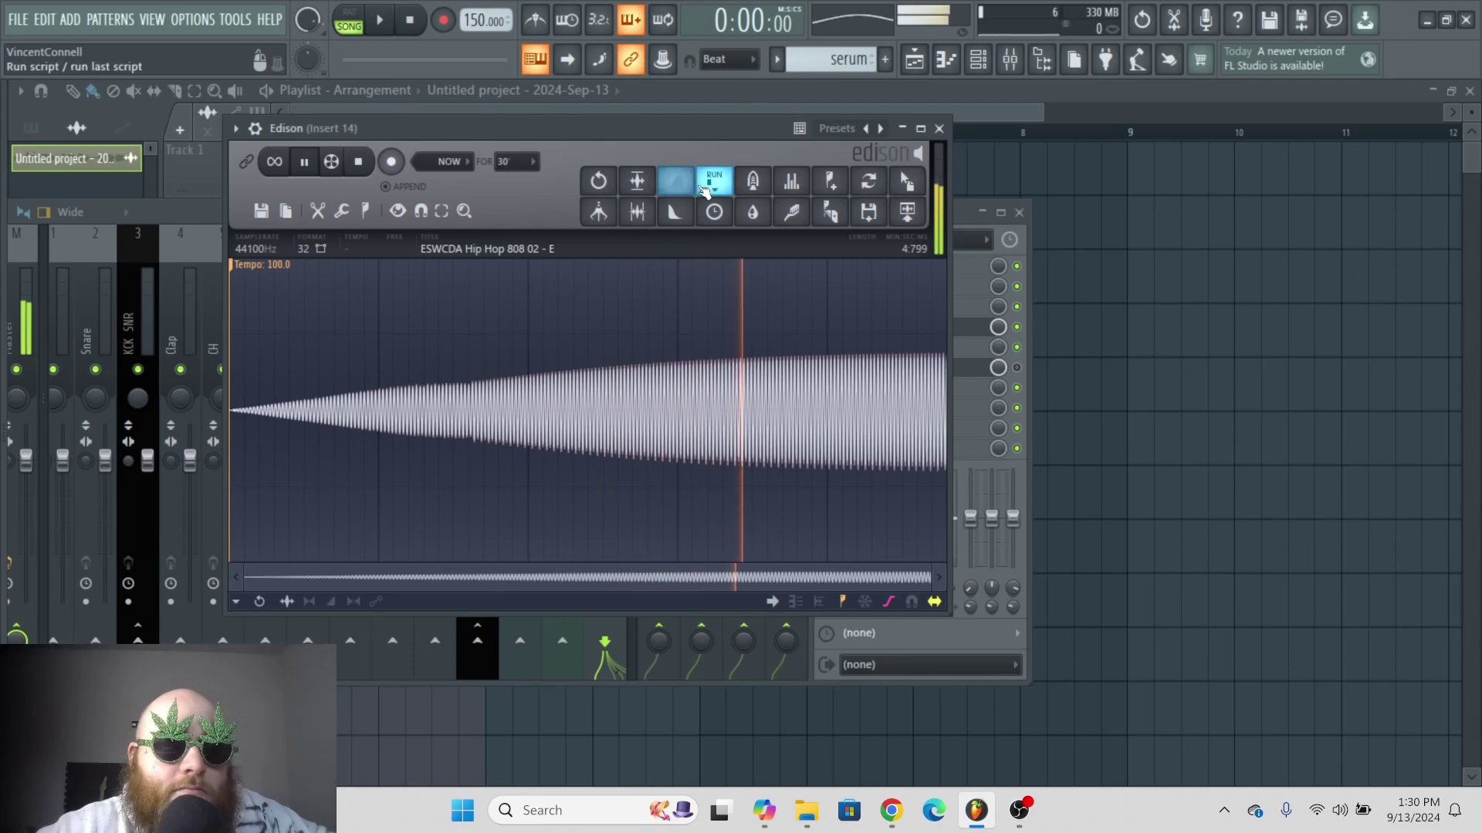
pyautogui.click(598, 185)
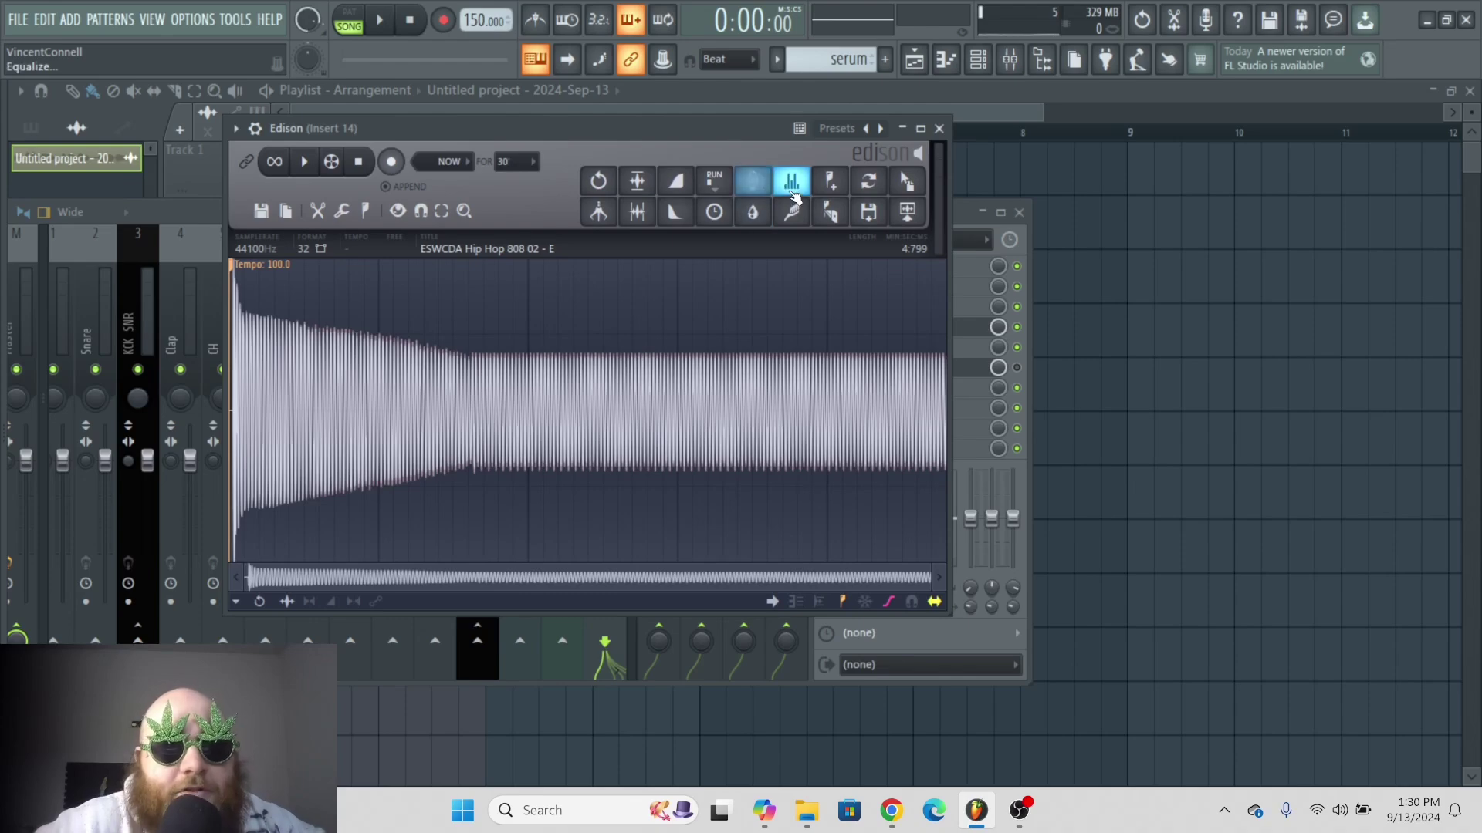
# - Add Marker #2 to the 808 and drag it to the 3.000-second point
pyautogui.click(790, 189)
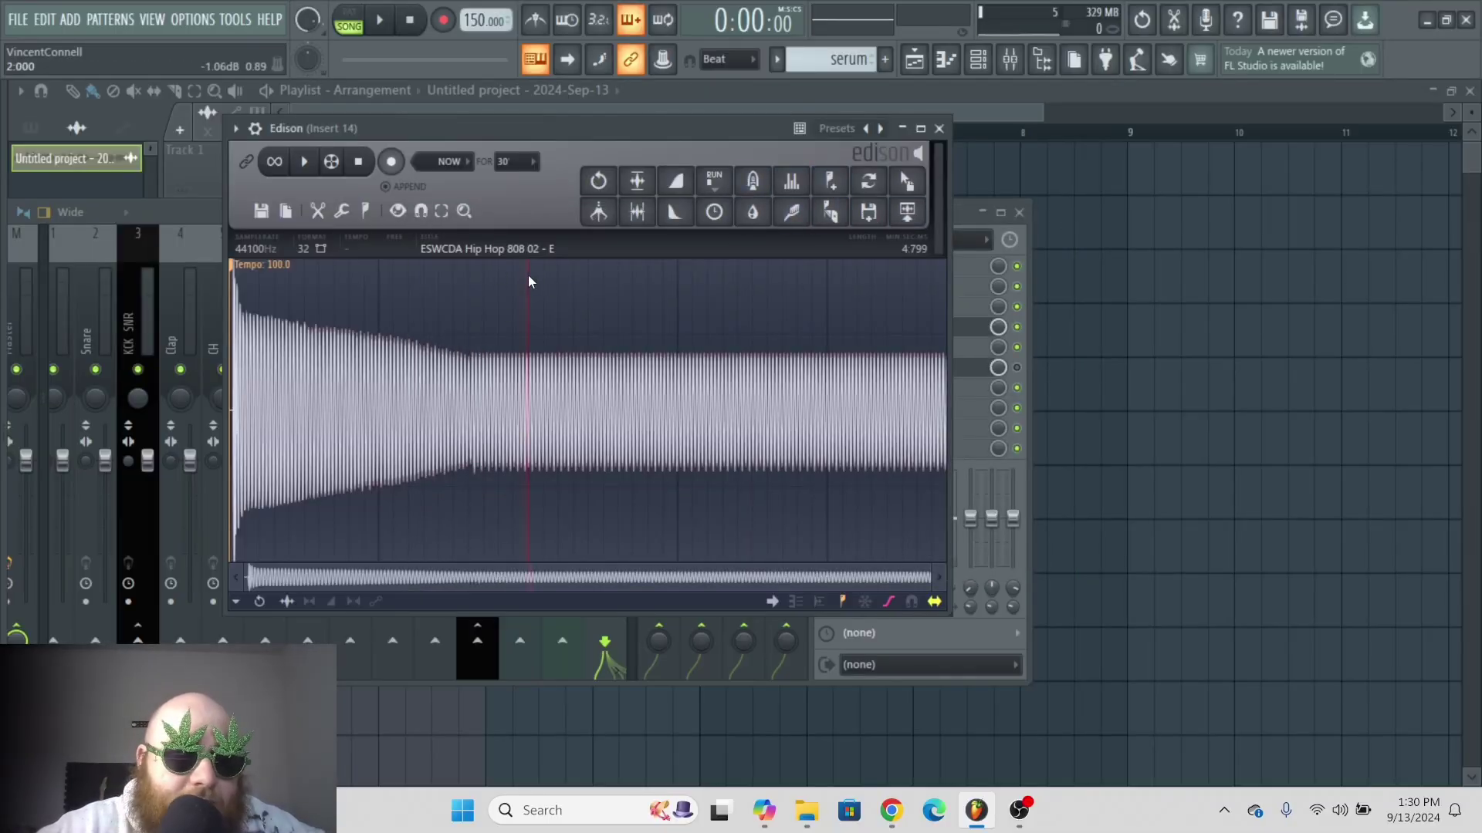
pyautogui.click(830, 181)
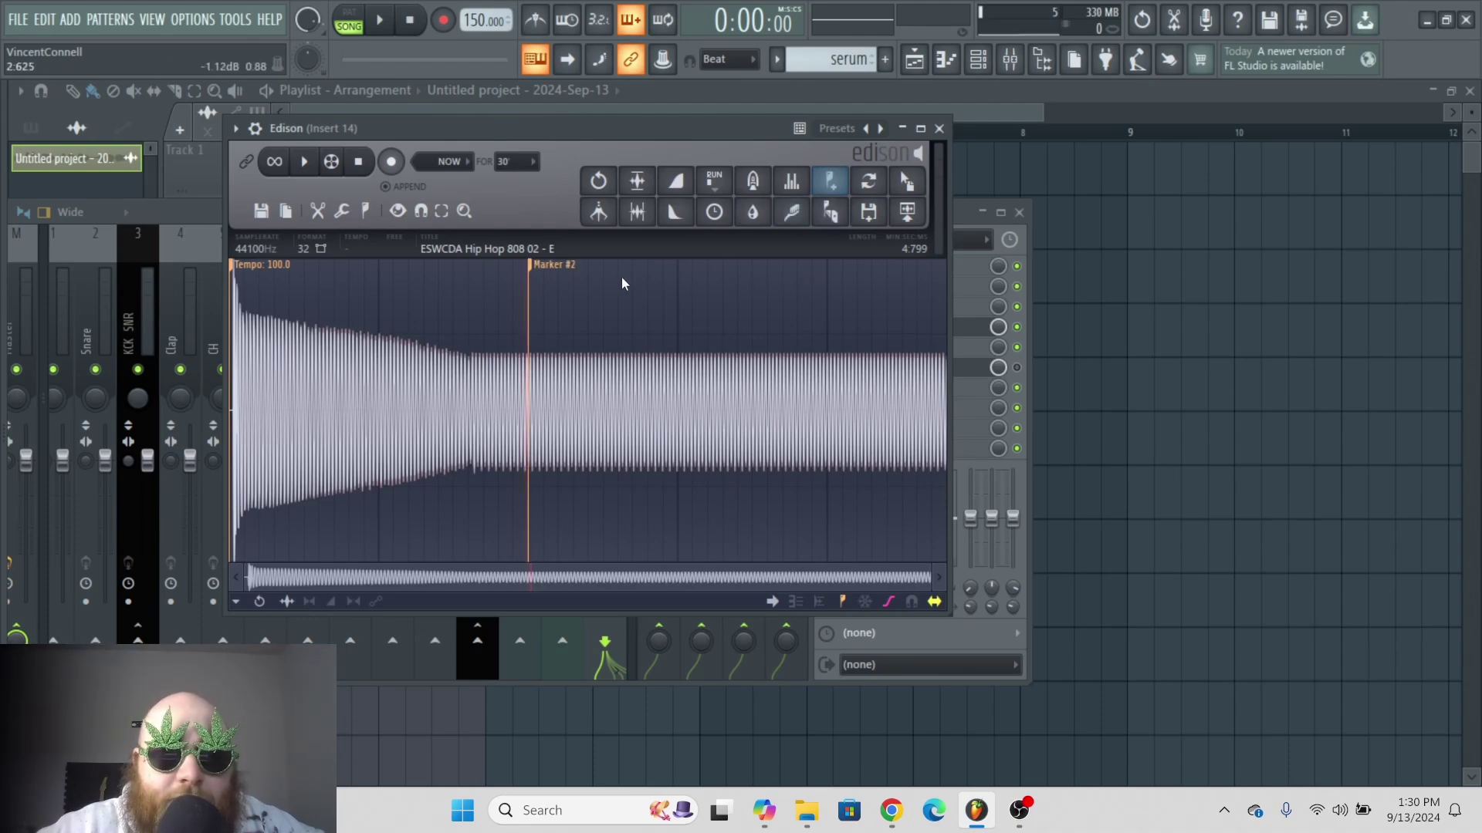
pyautogui.moveTo(563, 265); pyautogui.dragTo(716, 271)
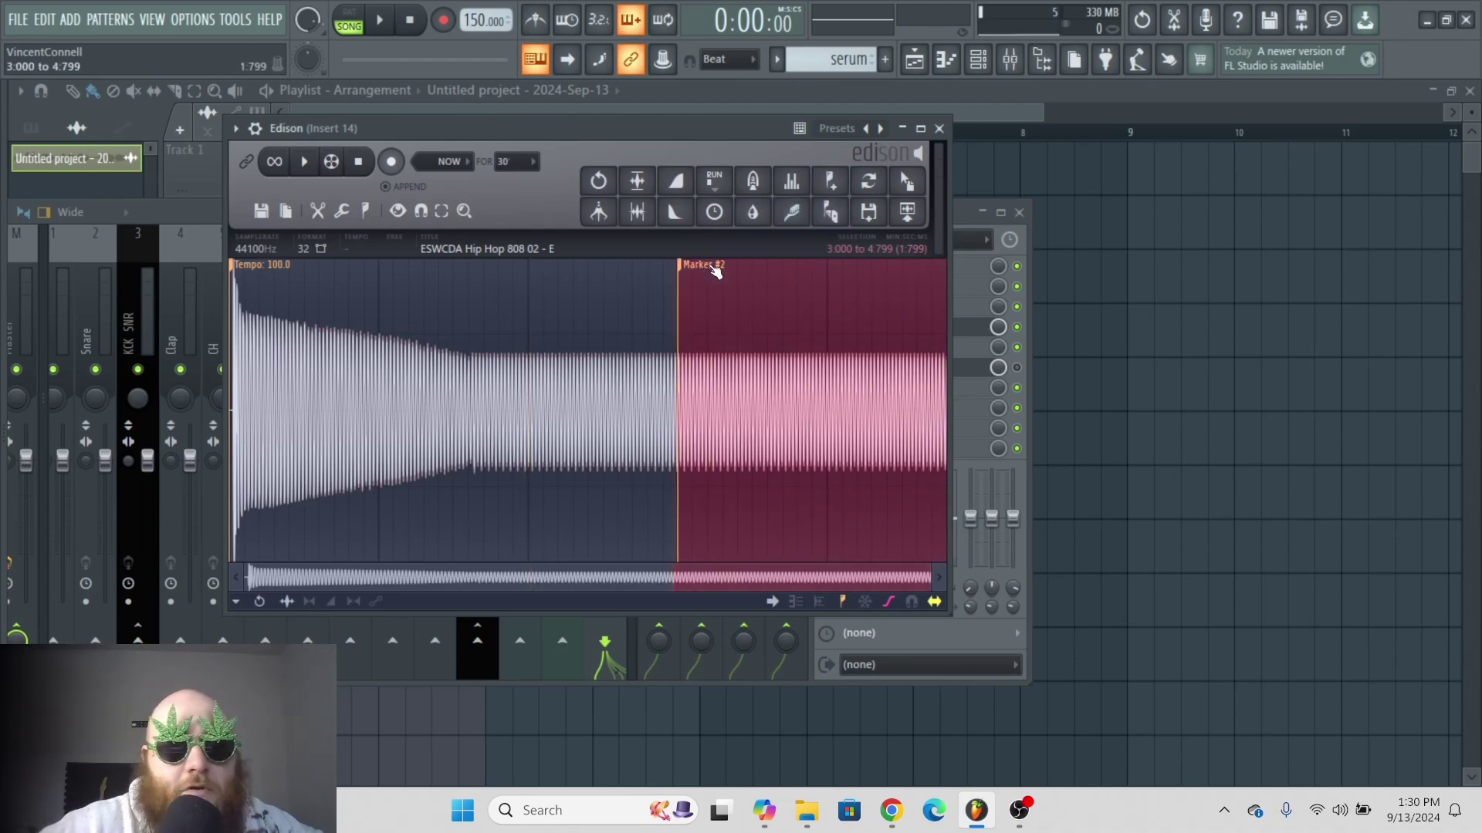
pyautogui.rightClick(707, 265)
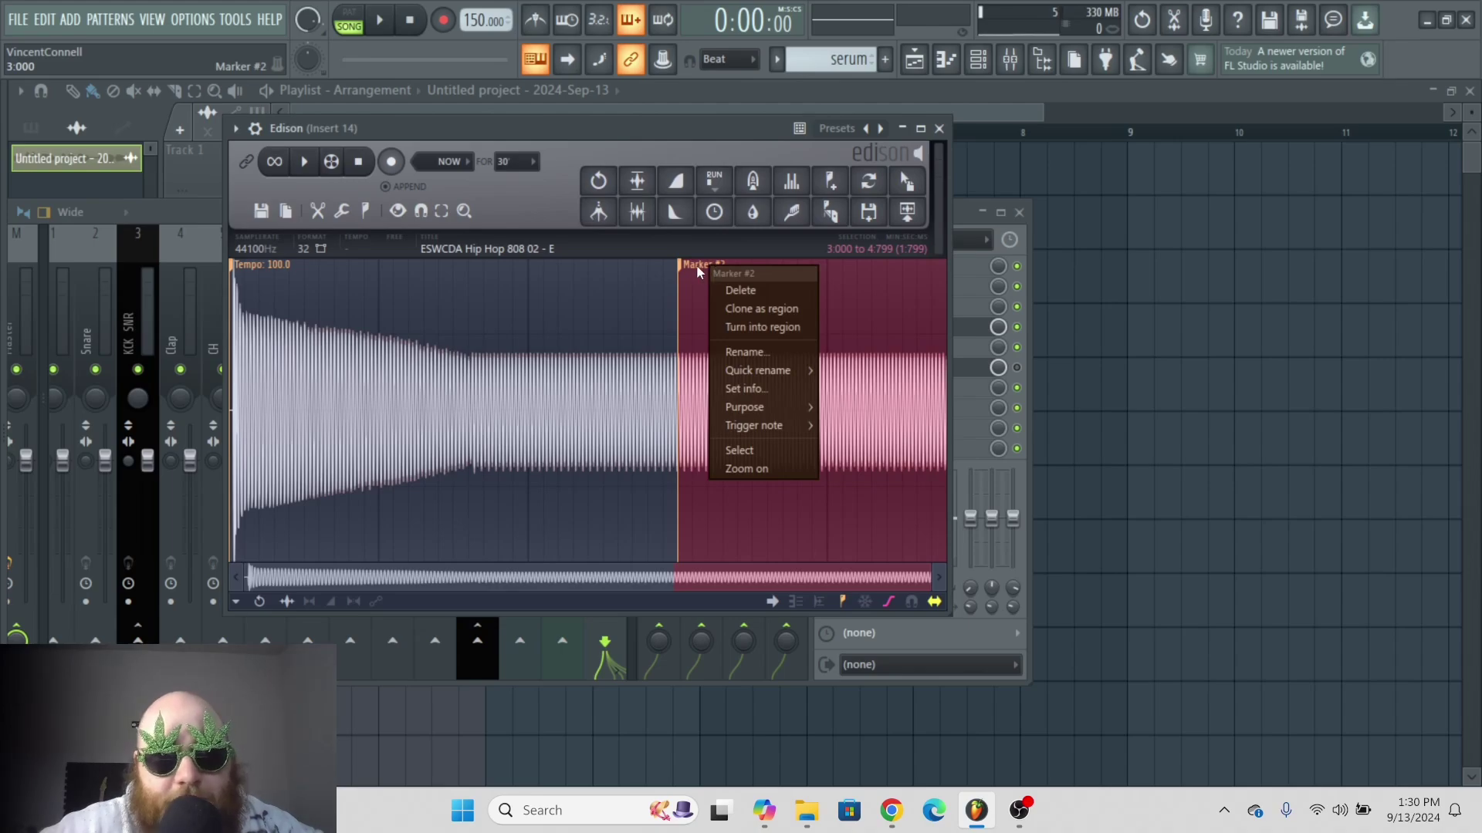
pyautogui.click(696, 265)
pyautogui.click(541, 270)
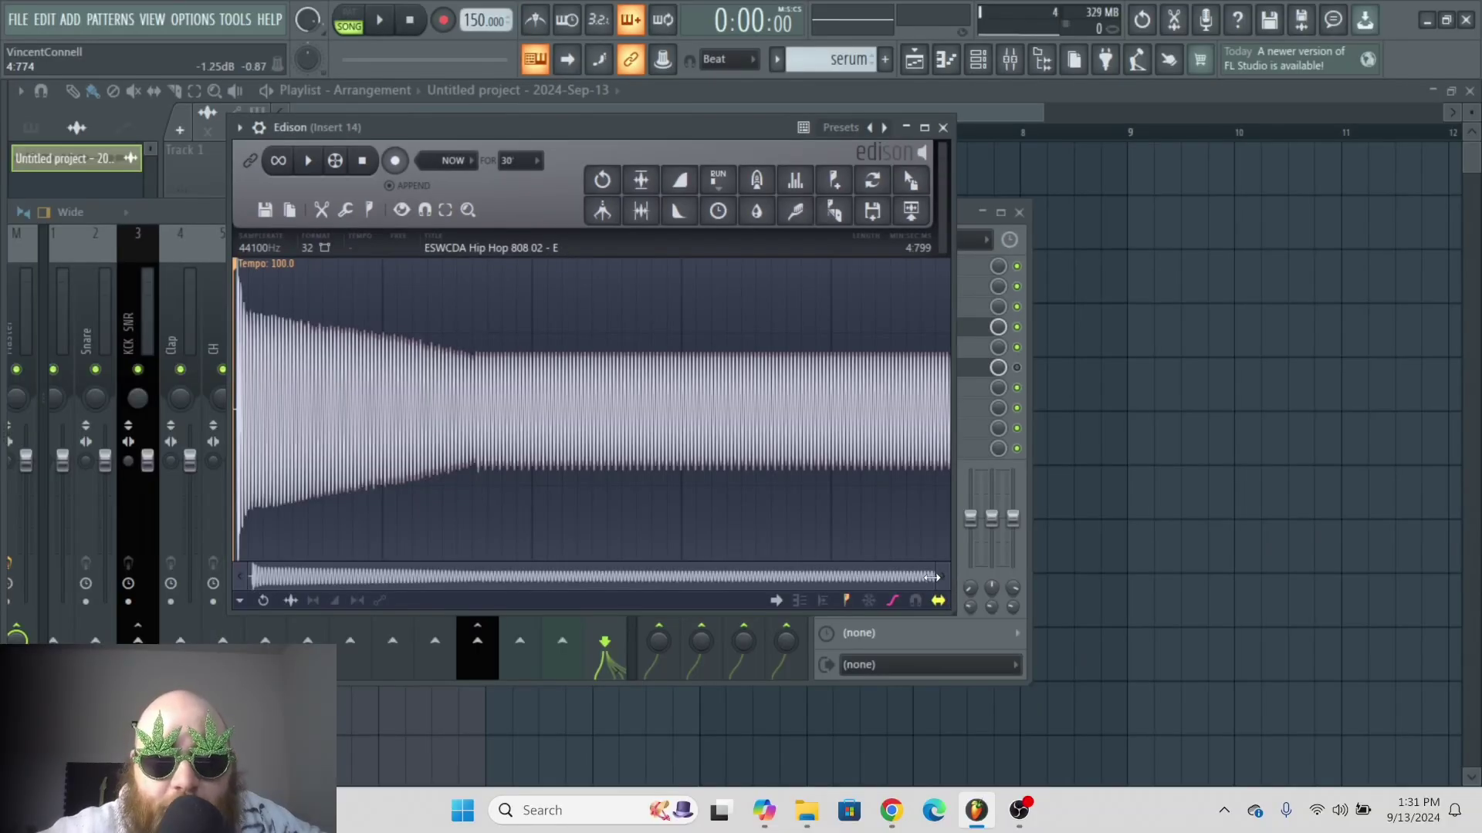
pyautogui.moveTo(932, 578); pyautogui.dragTo(228, 470)
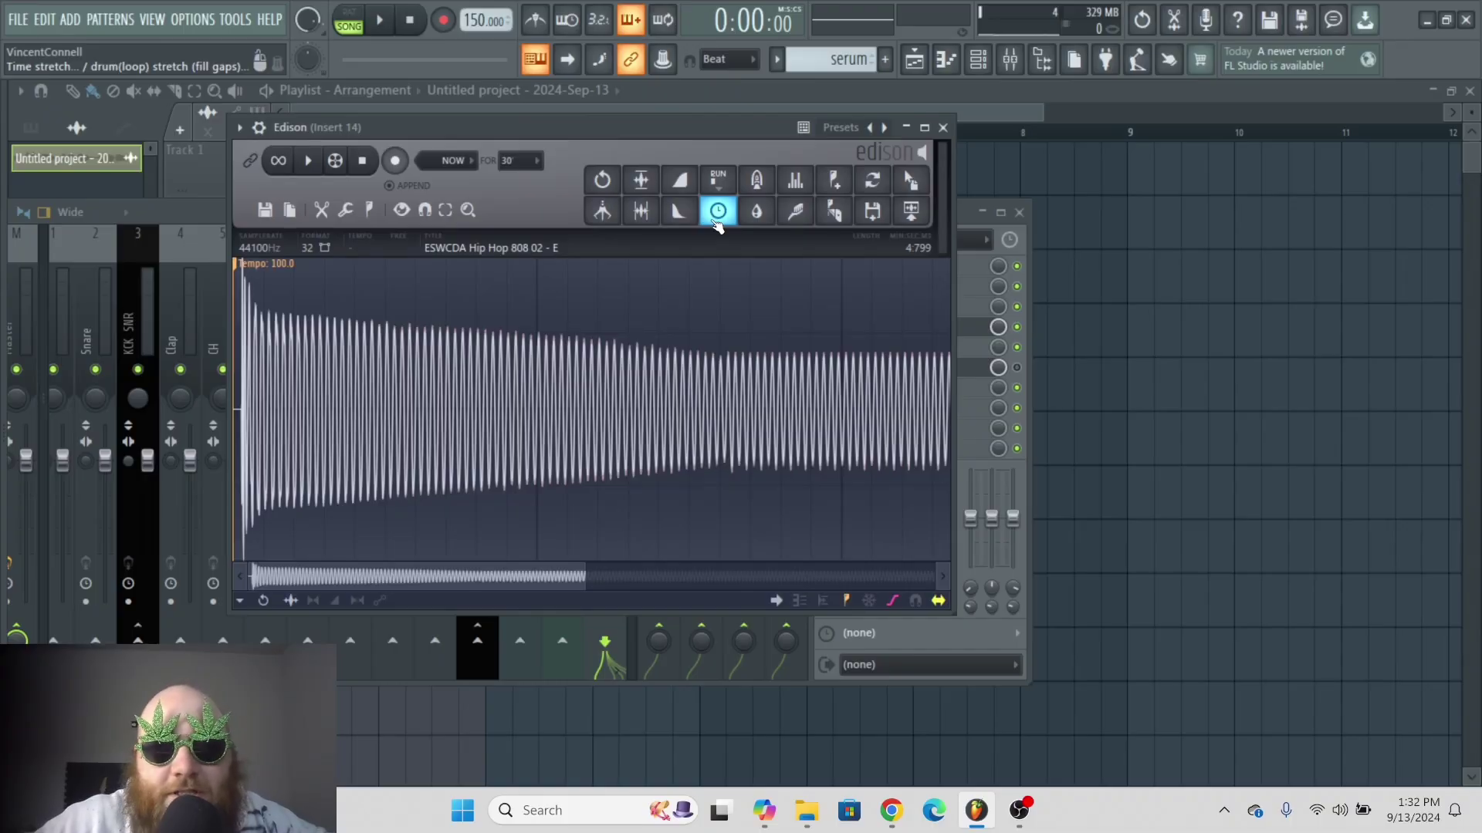
pyautogui.click(716, 213)
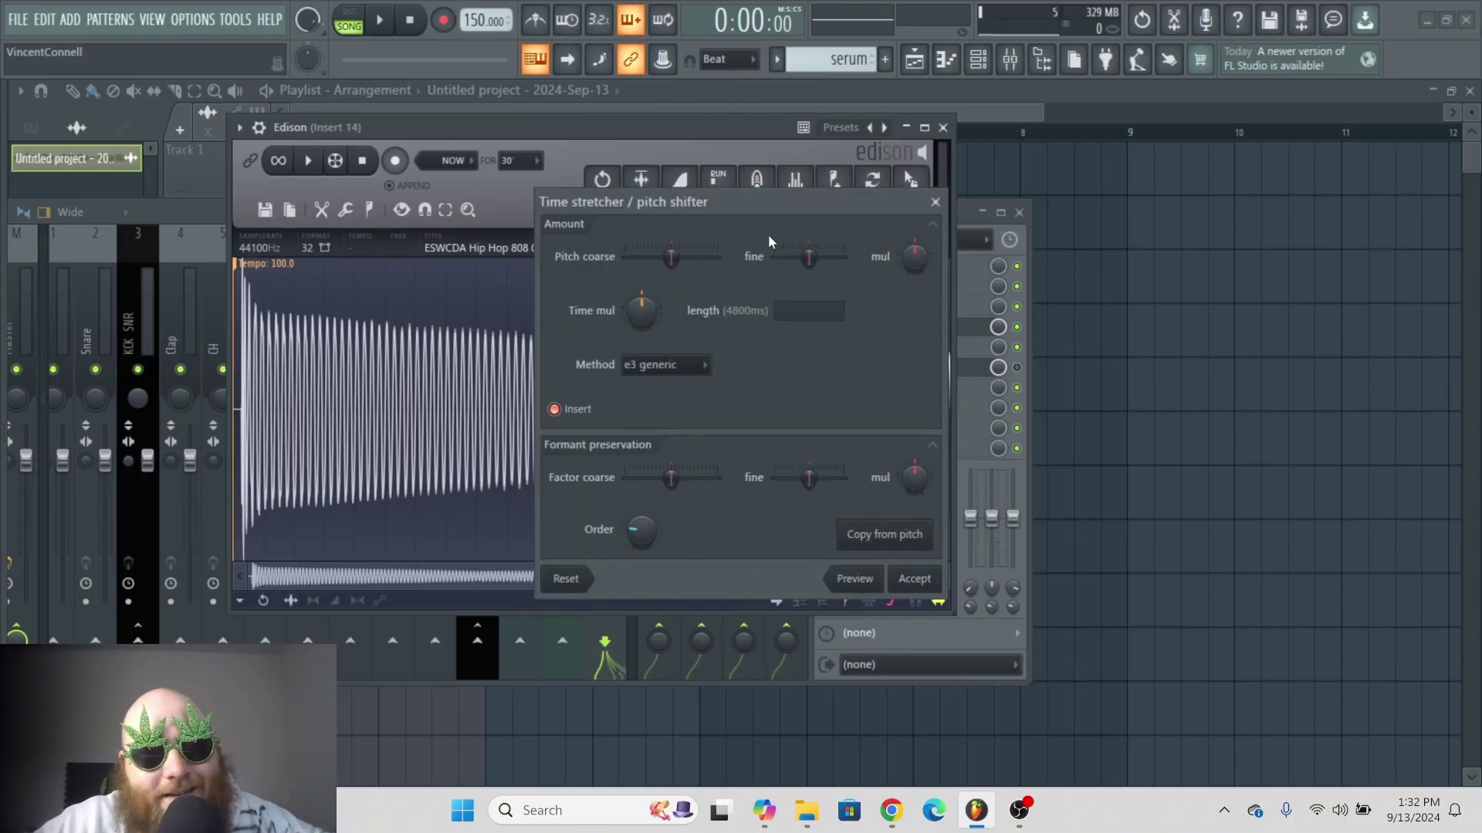
pyautogui.moveTo(733, 218); pyautogui.dragTo(850, 189)
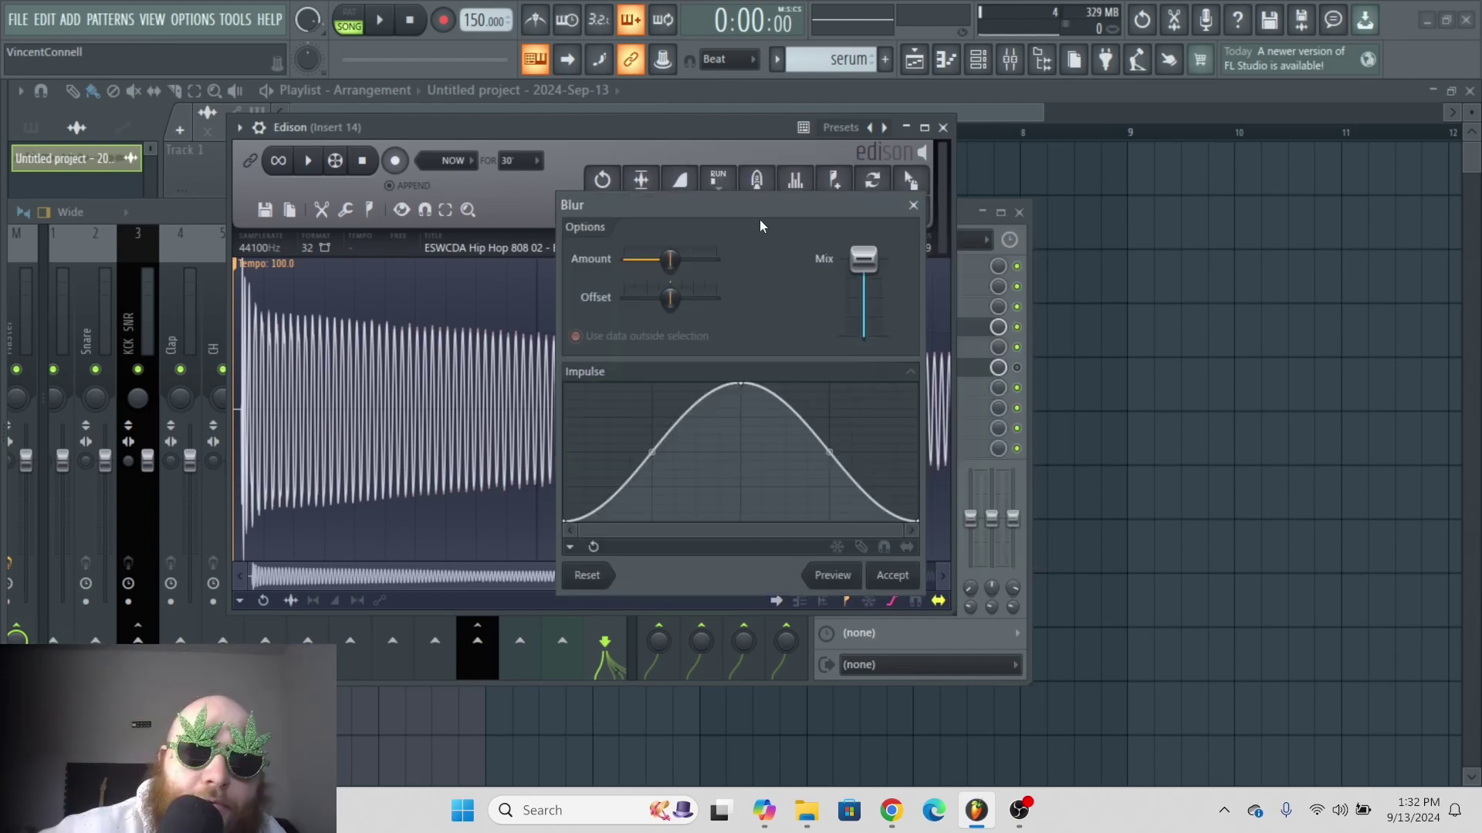
pyautogui.moveTo(759, 219); pyautogui.dragTo(837, 192)
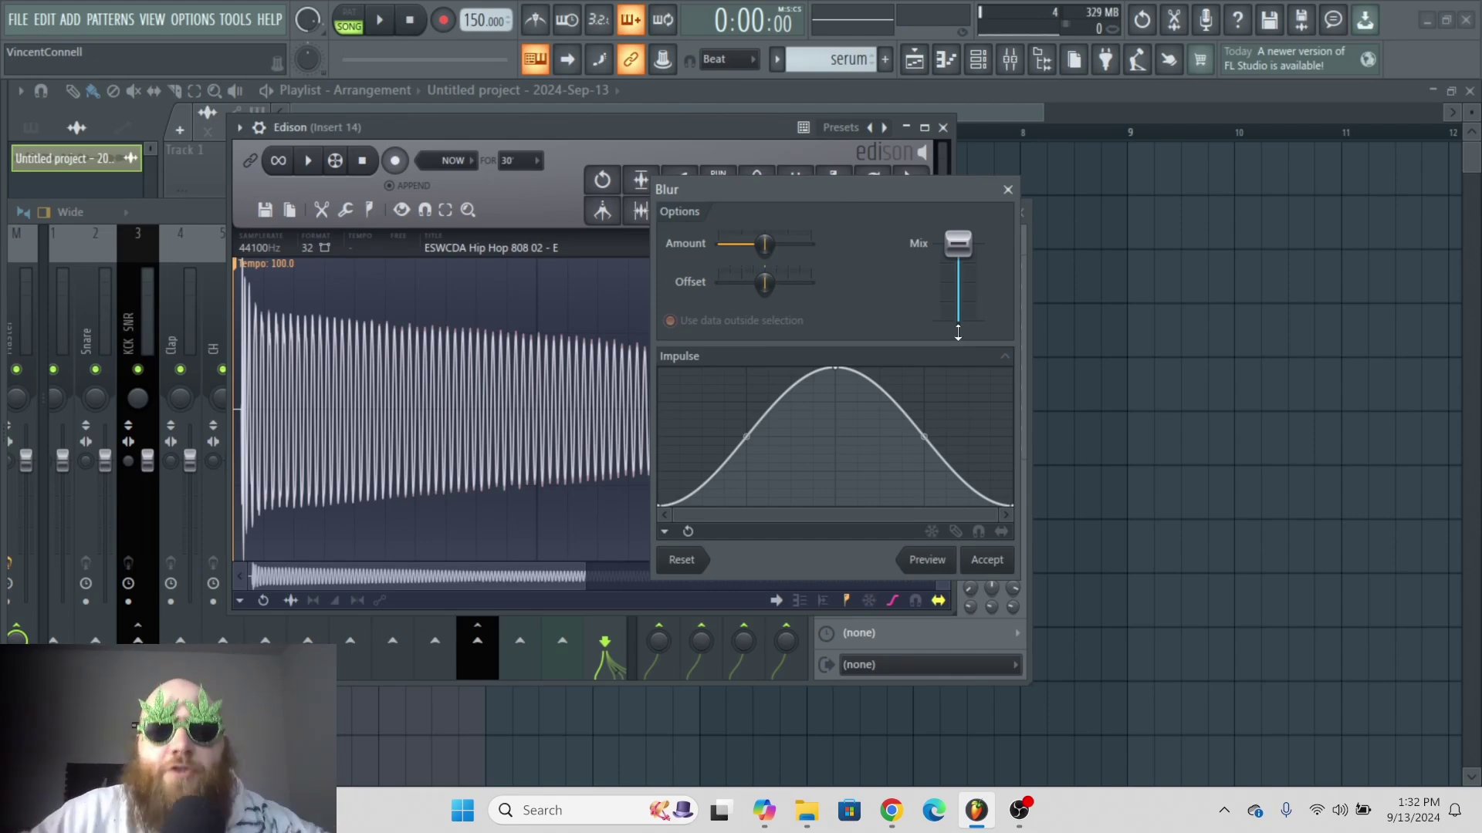
pyautogui.click(1008, 190)
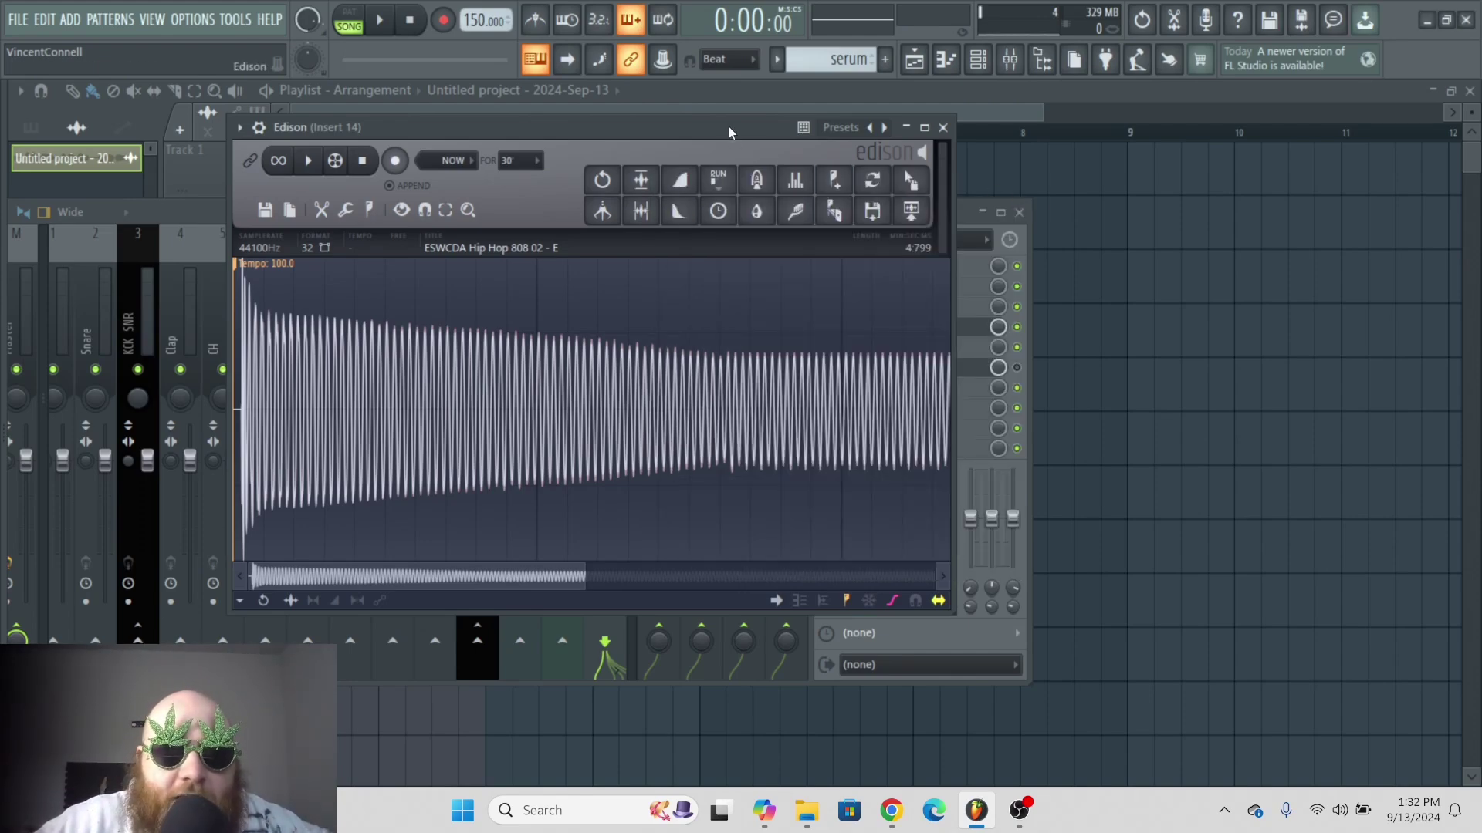
# - Load Piano_04_C_soft from ChillPanic Dark Piano One Shots into Edison
pyautogui.moveTo(729, 128); pyautogui.dragTo(745, 130)
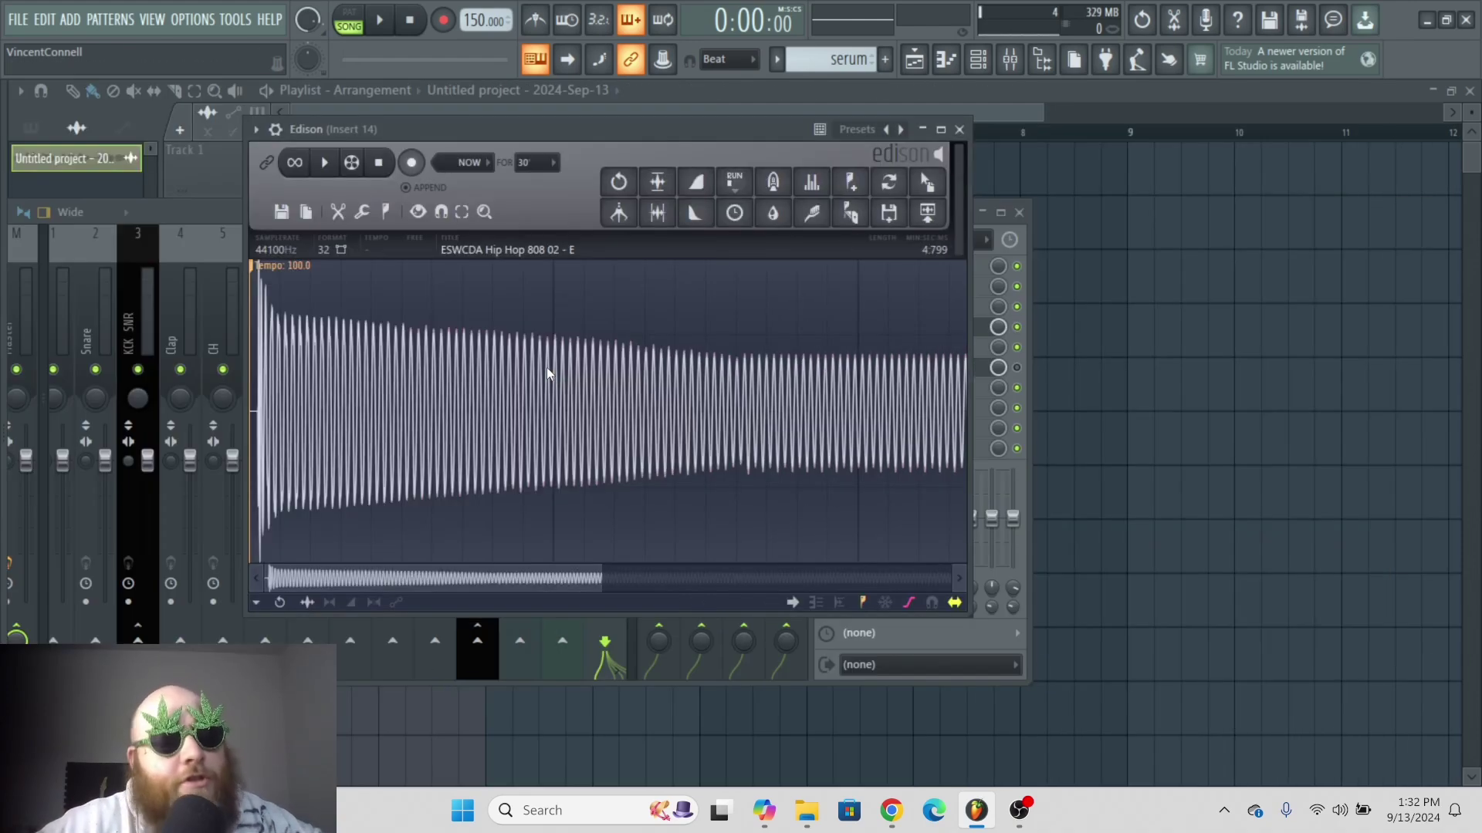
pyautogui.moveTo(3, 401)
pyautogui.click(85, 202)
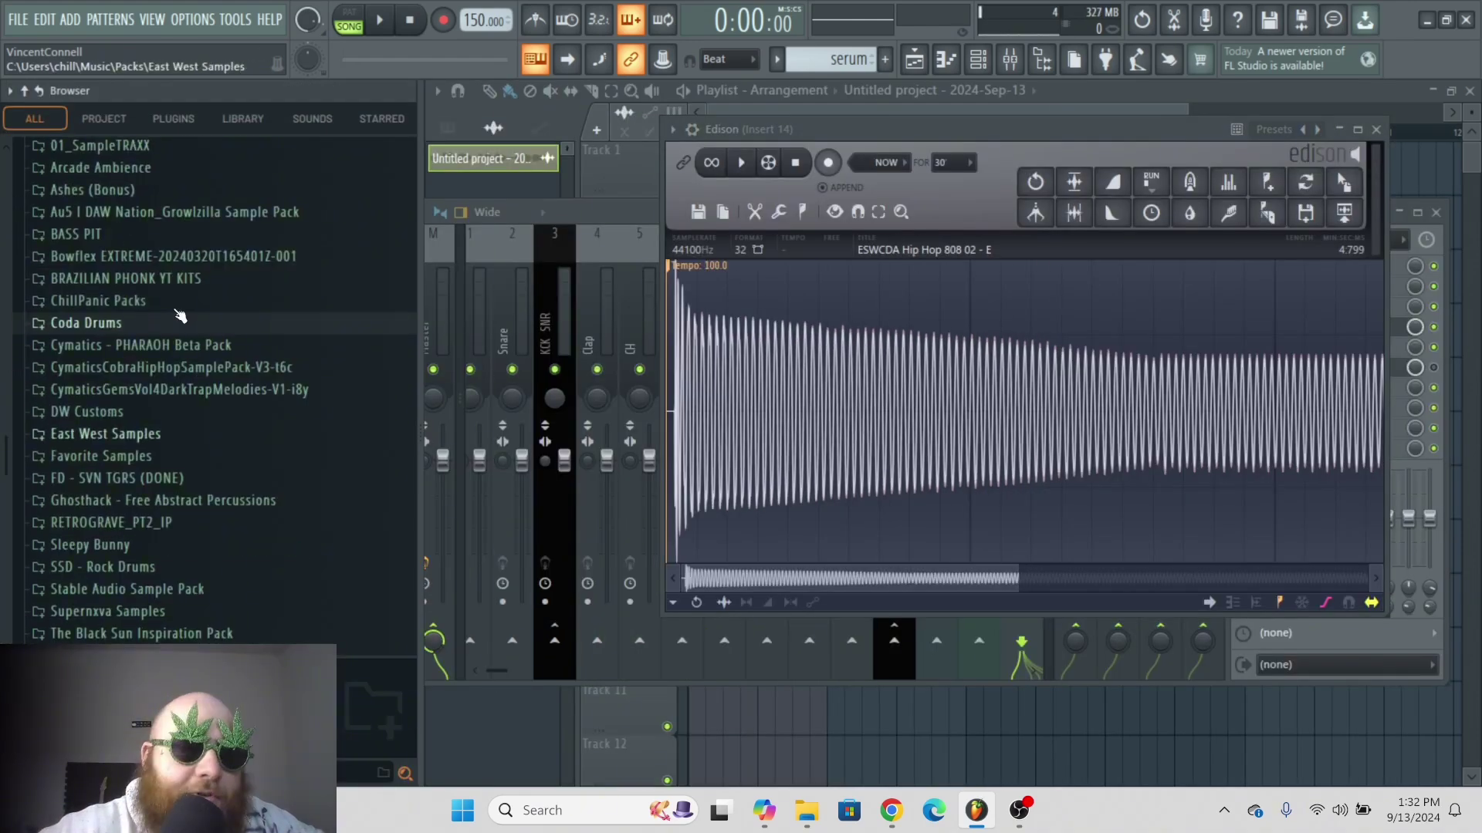
pyautogui.click(154, 301)
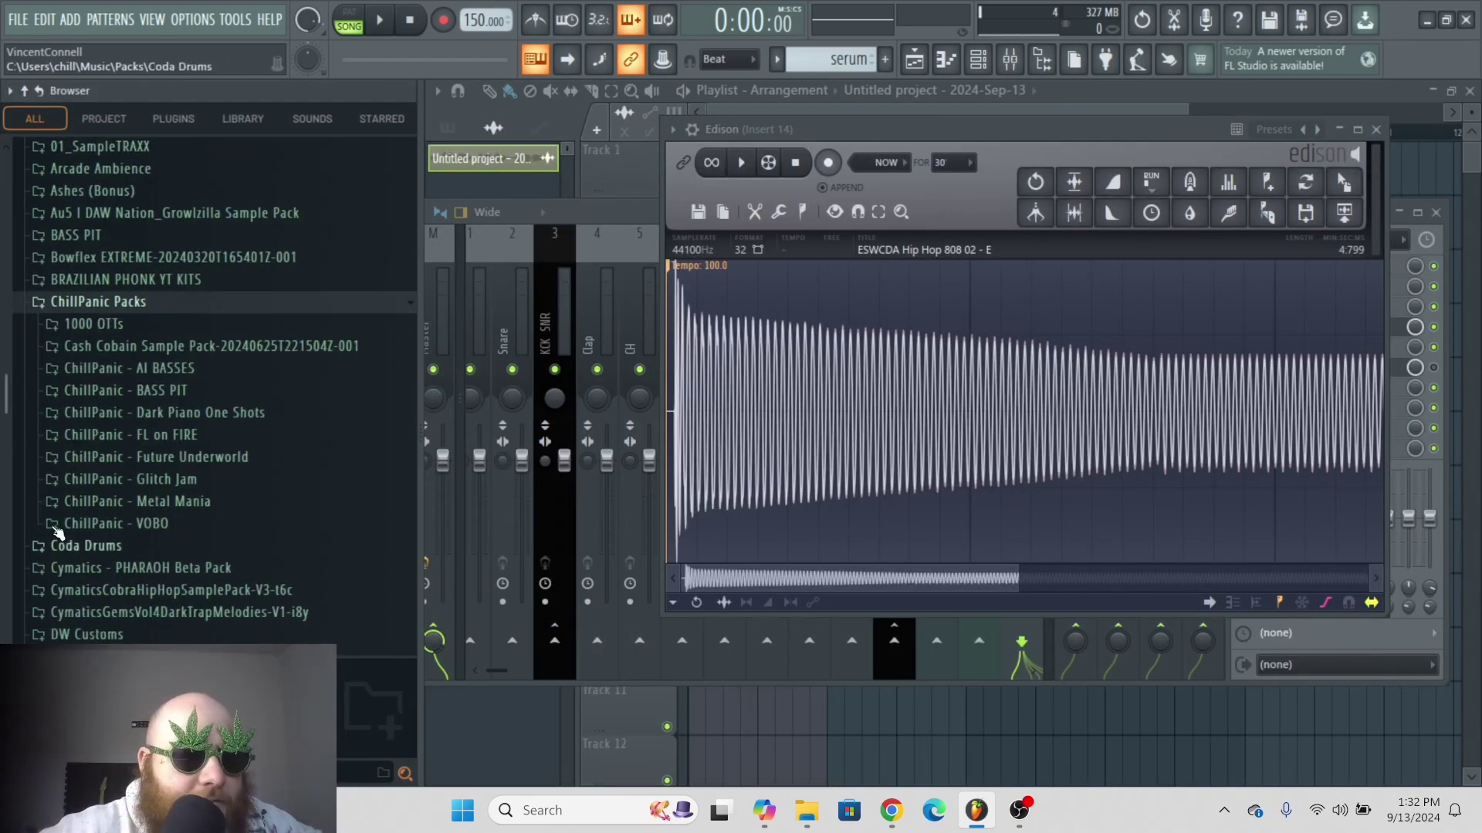
pyautogui.click(164, 413)
pyautogui.click(158, 517)
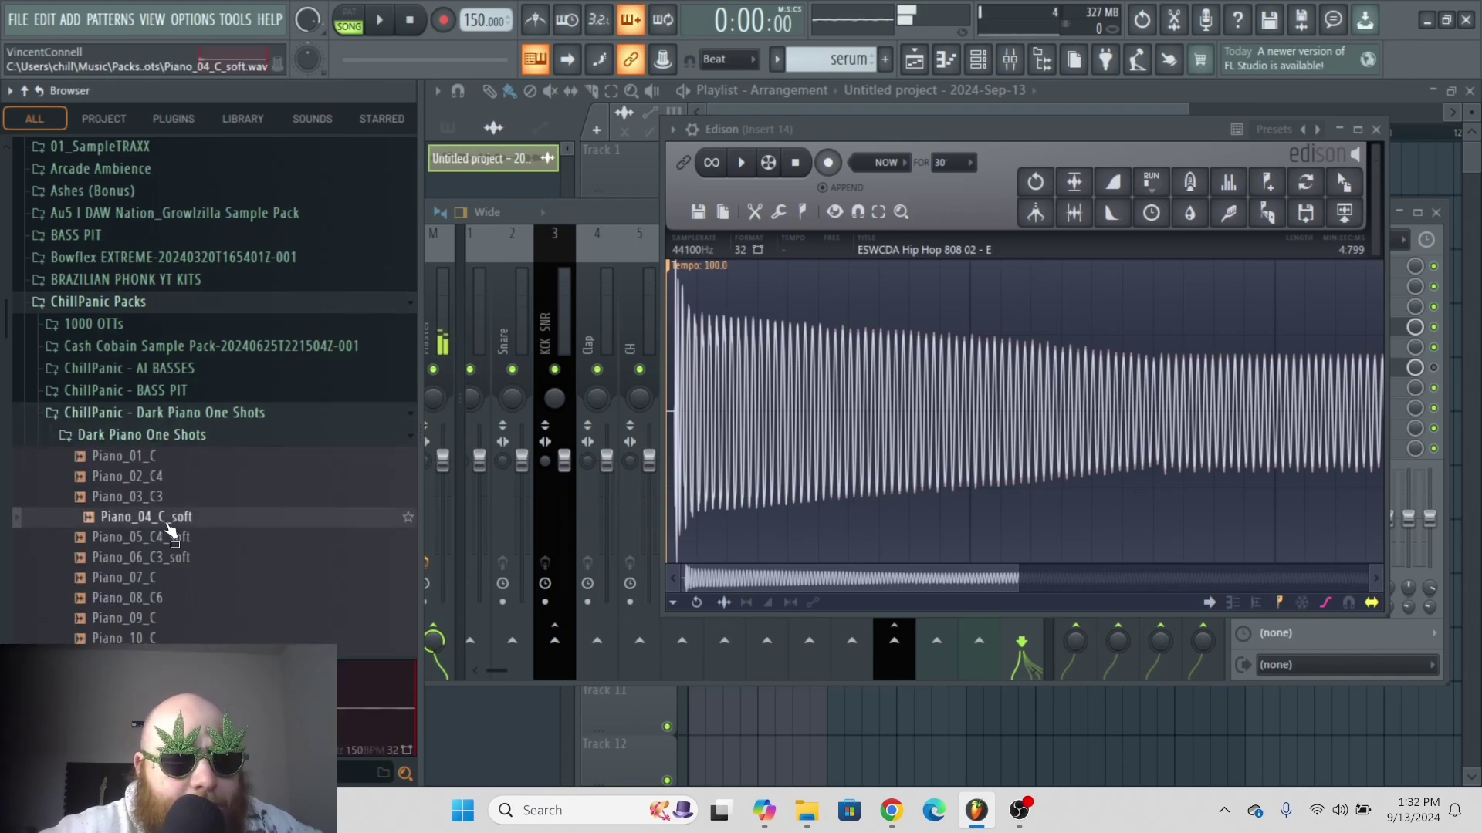
pyautogui.moveTo(171, 533); pyautogui.dragTo(516, 406)
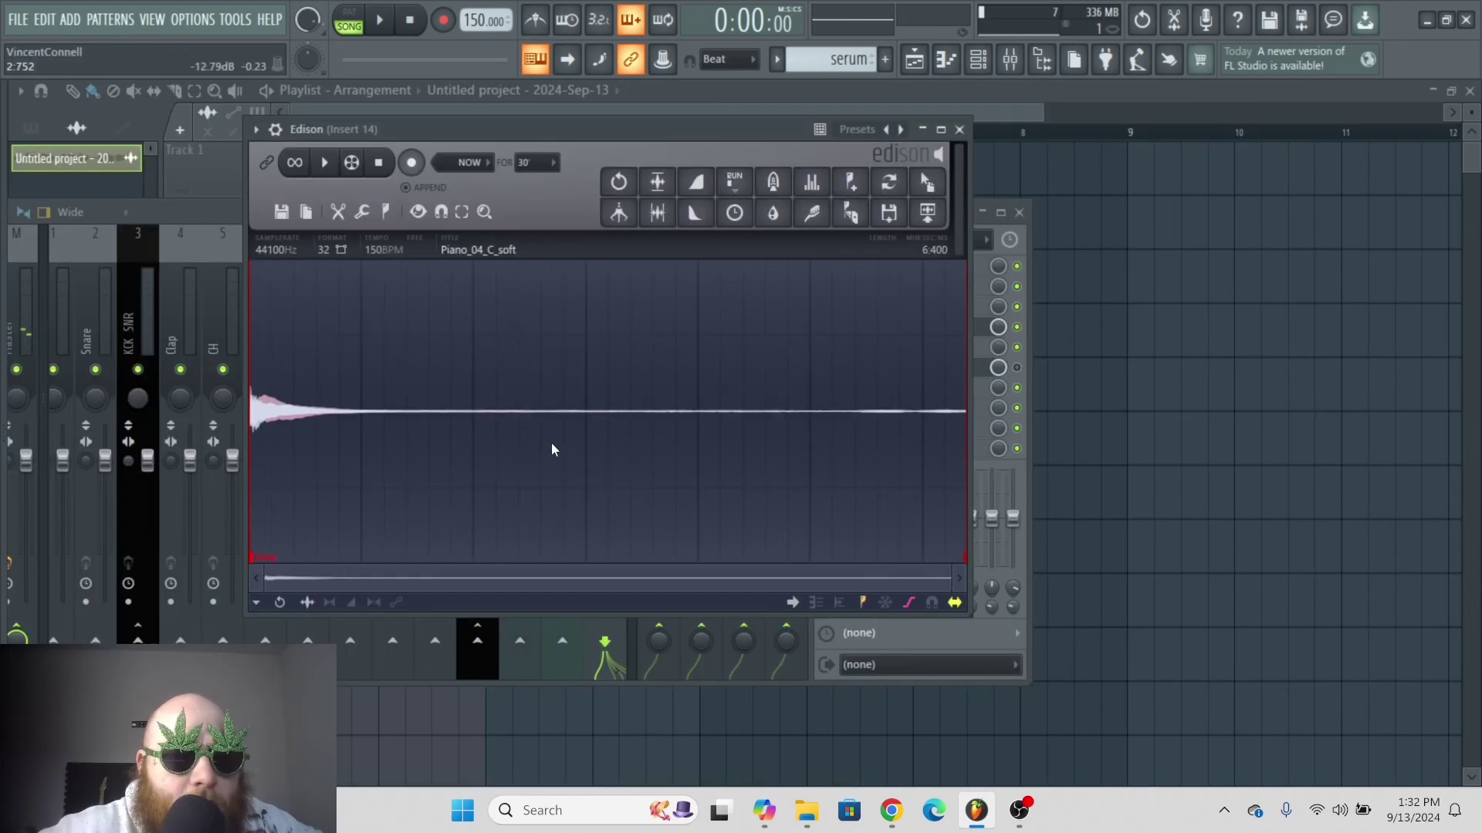
# - Delete the piano's loop marker, normalize the sample and play it back
pyautogui.rightClick(271, 558)
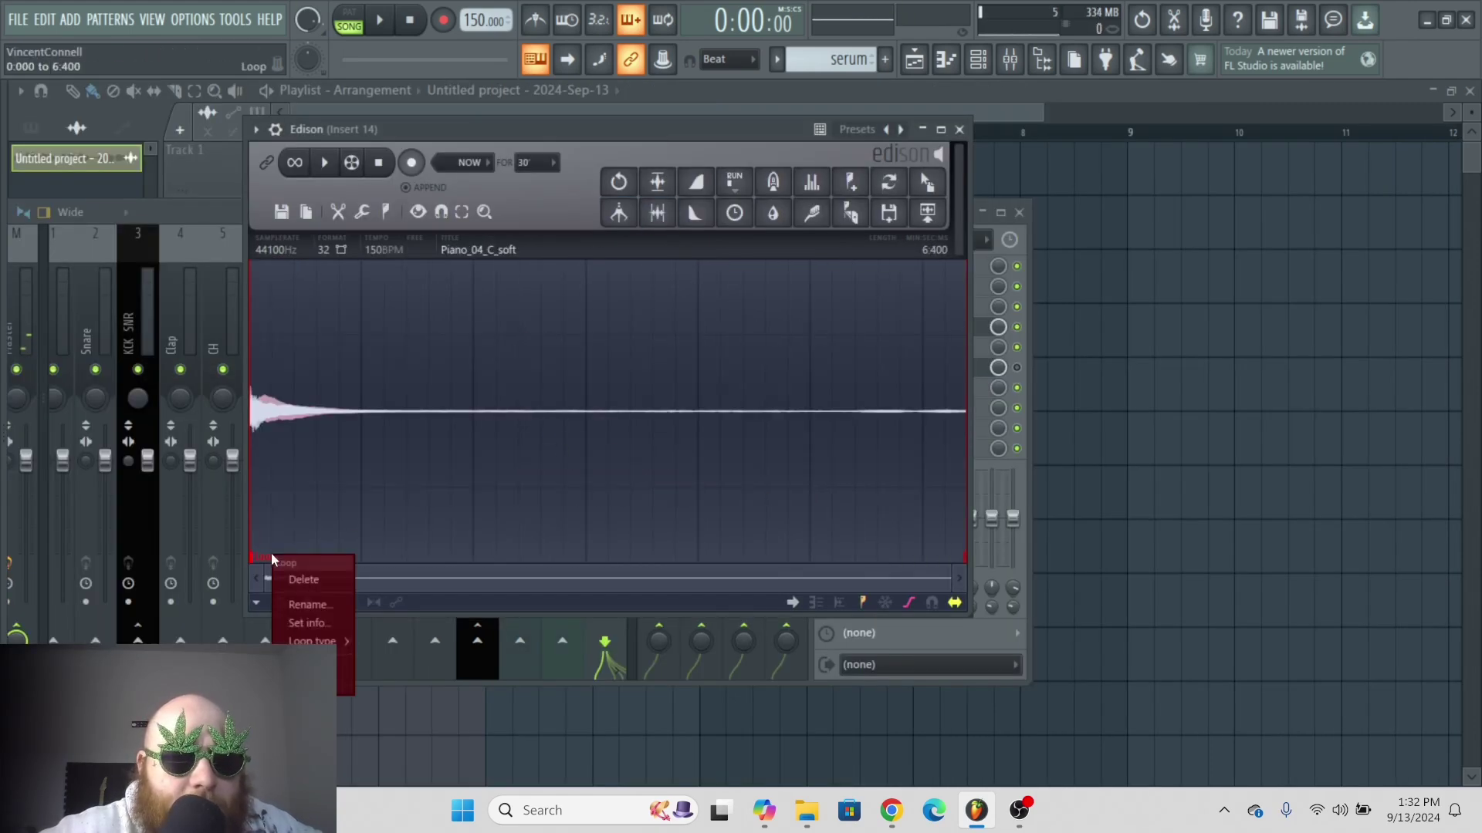
pyautogui.click(307, 580)
pyautogui.click(657, 182)
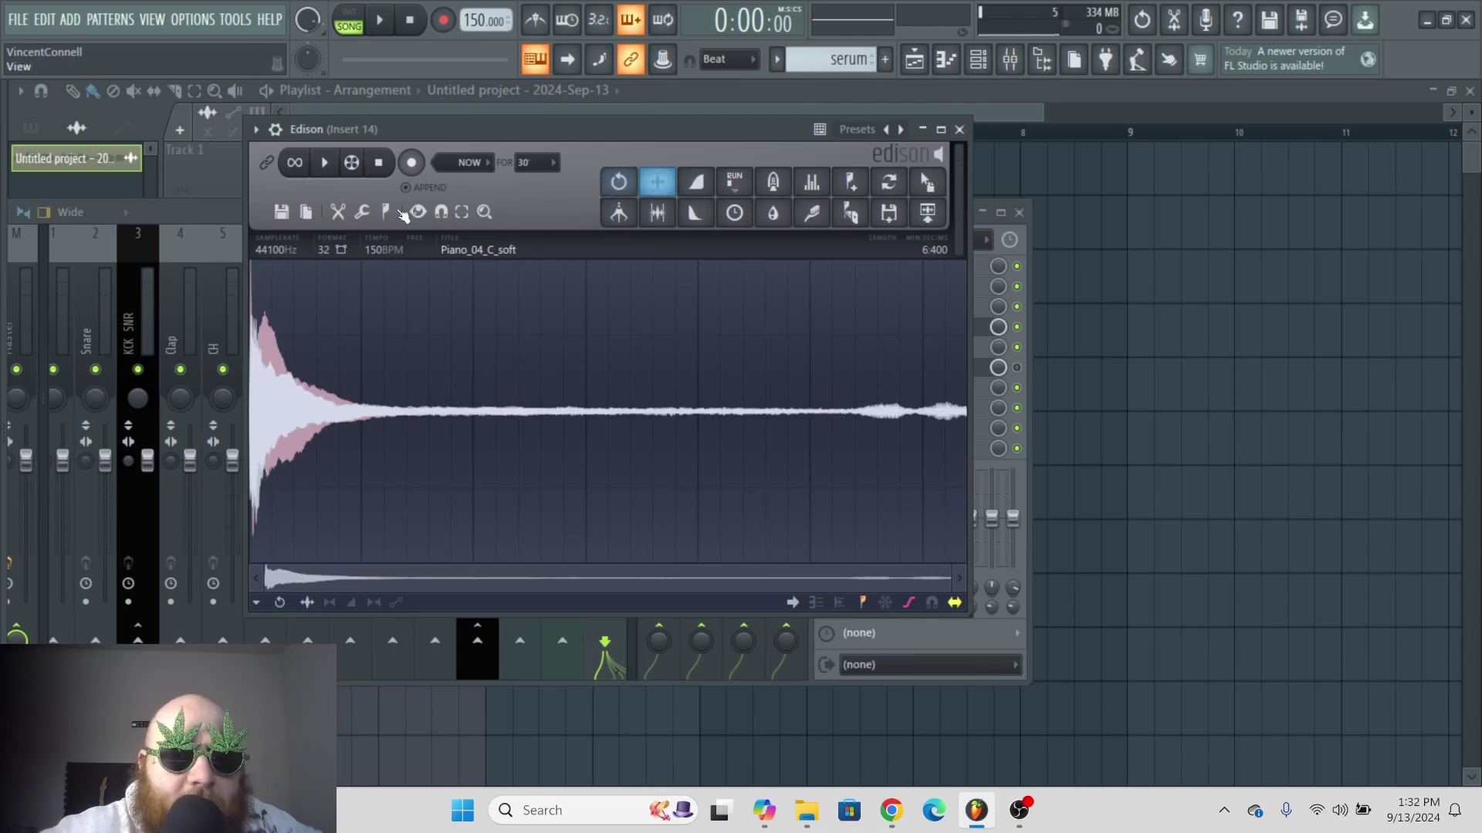
pyautogui.press('space')
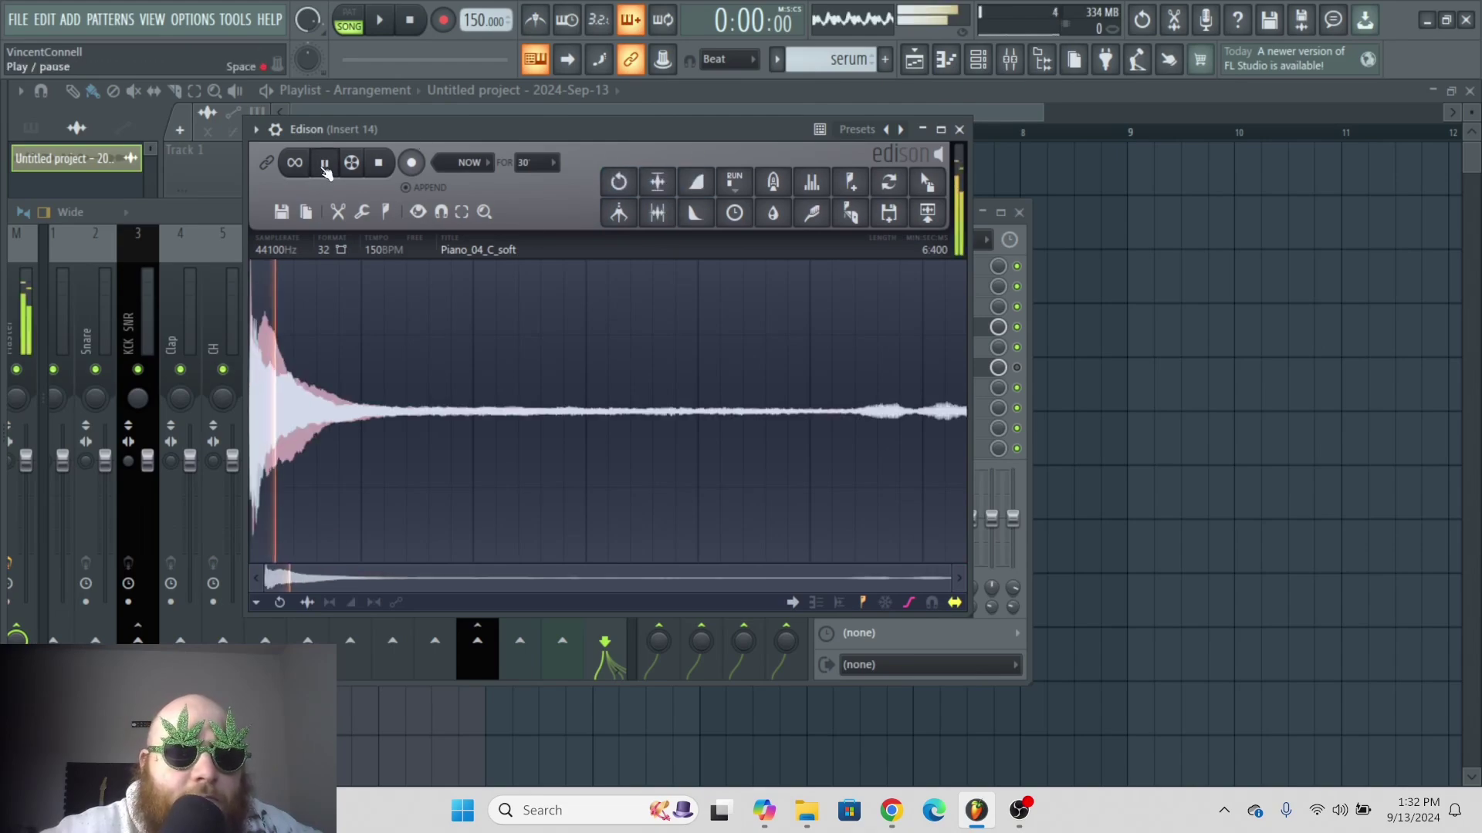
# - Apply Blur to the piano with a slightly lower Amount and preview it
pyautogui.click(380, 165)
pyautogui.click(774, 216)
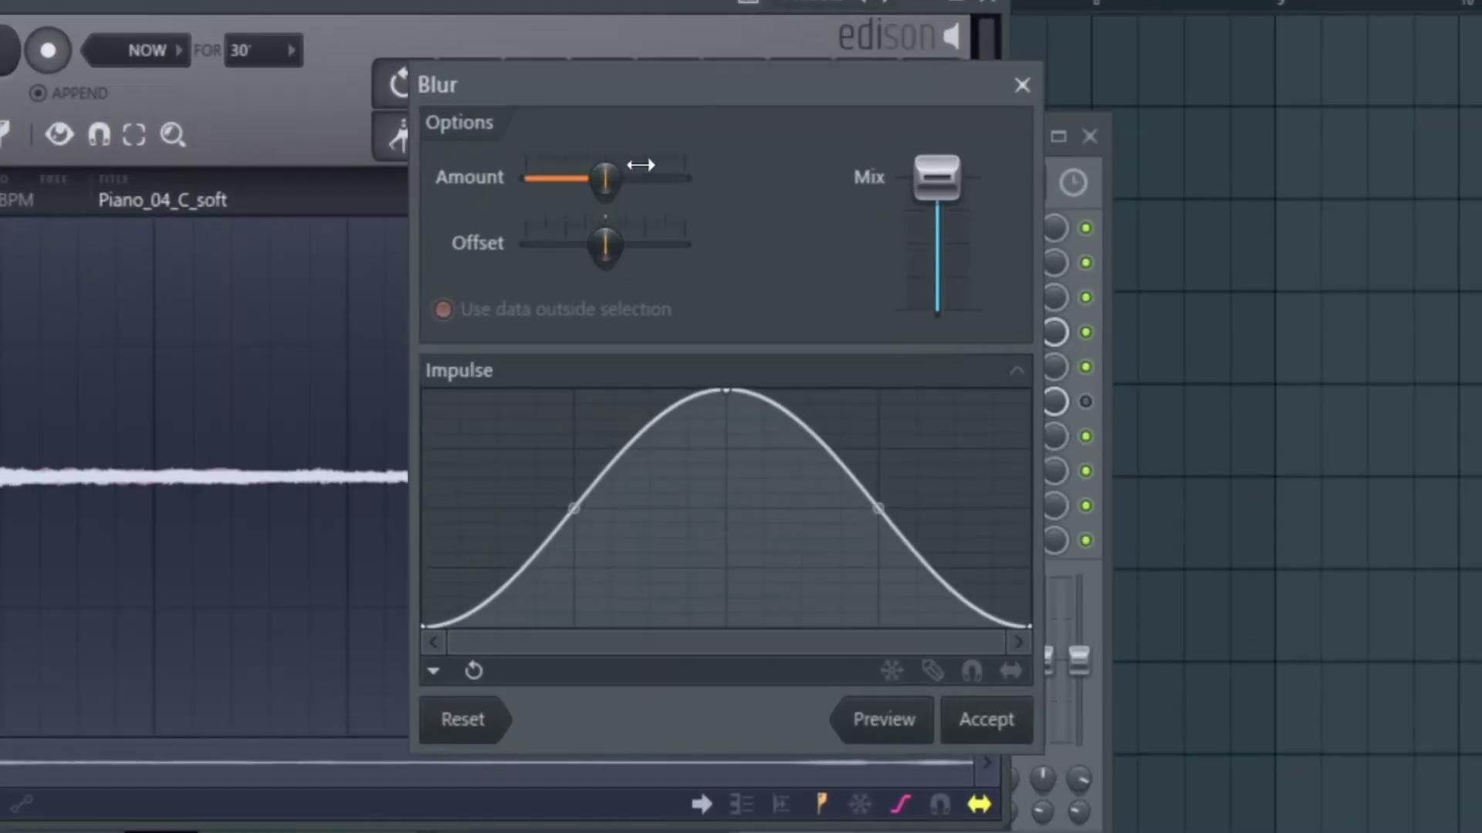
pyautogui.moveTo(772, 241); pyautogui.dragTo(769, 243)
pyautogui.moveTo(609, 179); pyautogui.dragTo(607, 179)
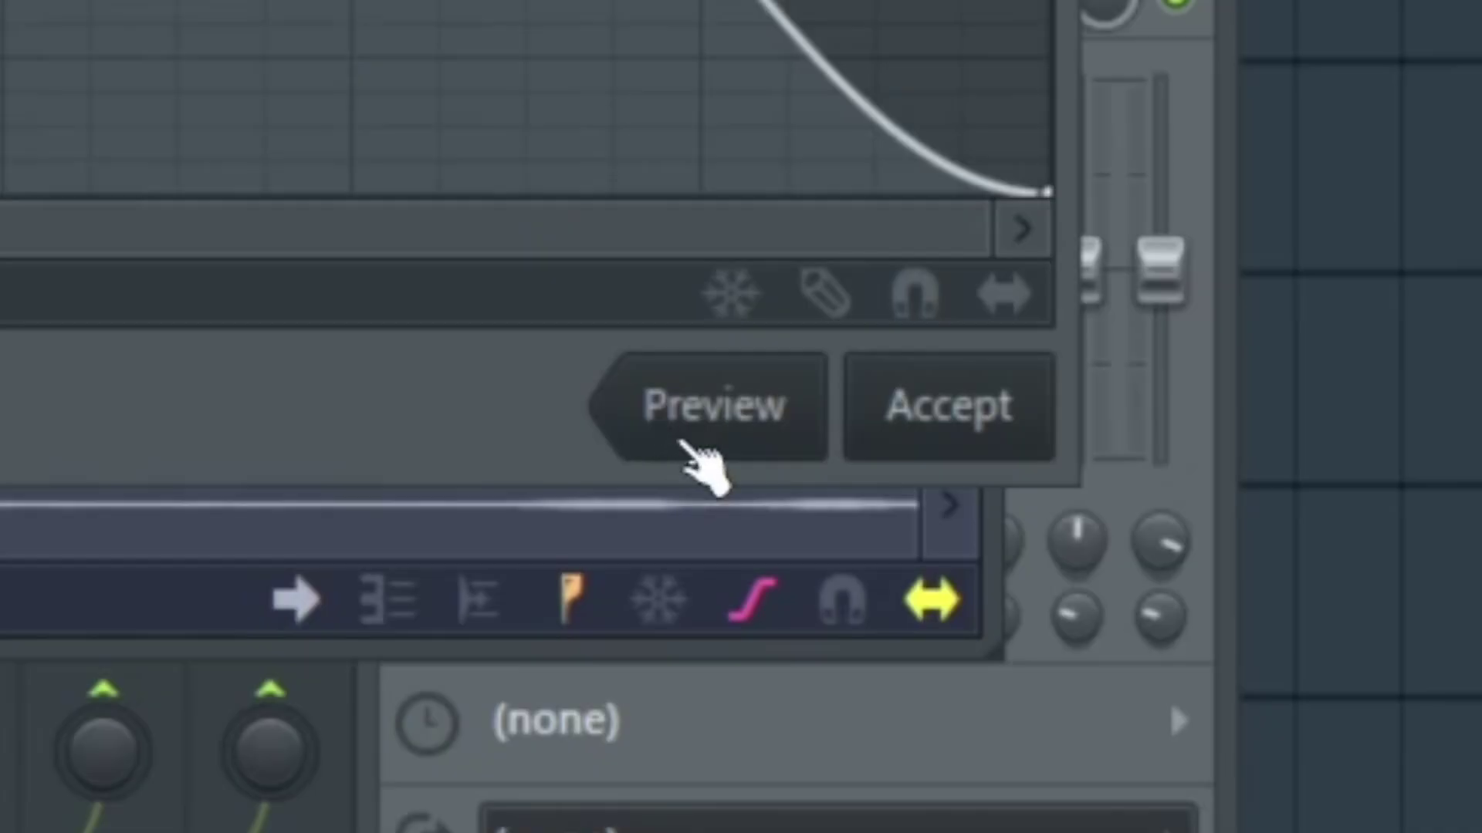
pyautogui.click(896, 554)
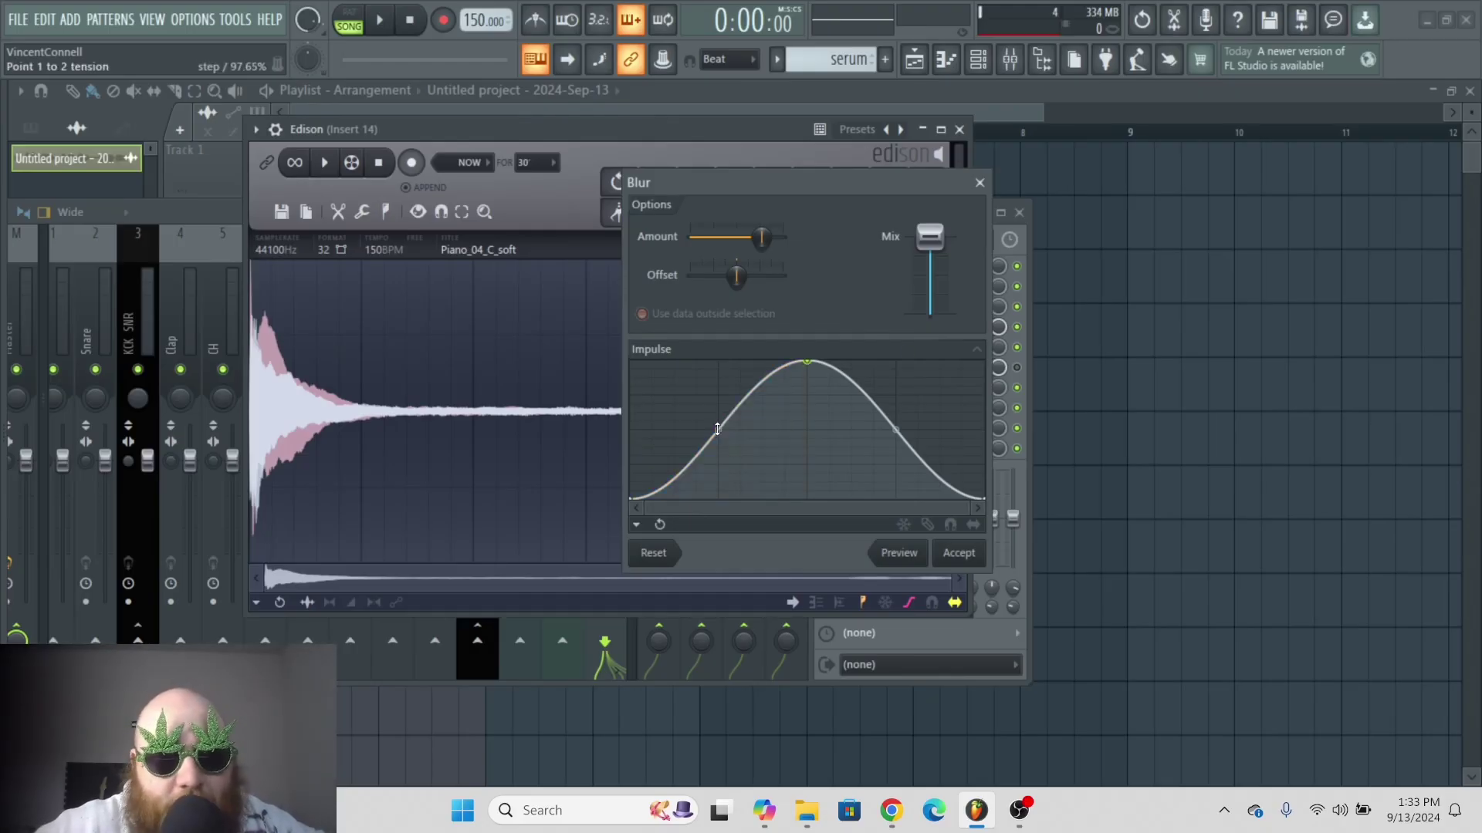
# - Reshape both blur impulse segments into repeating waves and preview again
pyautogui.moveTo(717, 429); pyautogui.dragTo(718, 355)
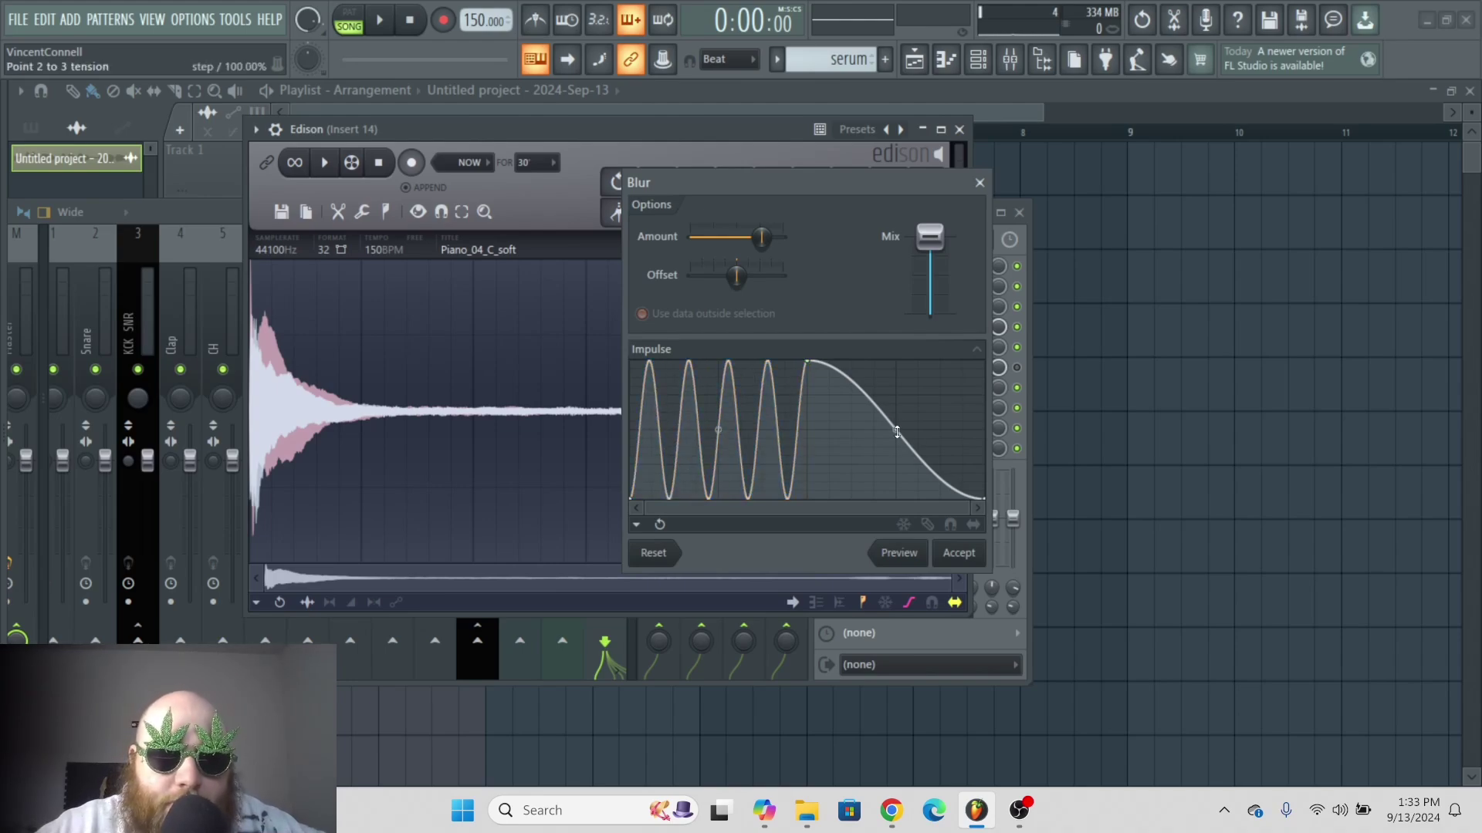
pyautogui.moveTo(895, 429); pyautogui.dragTo(895, 491)
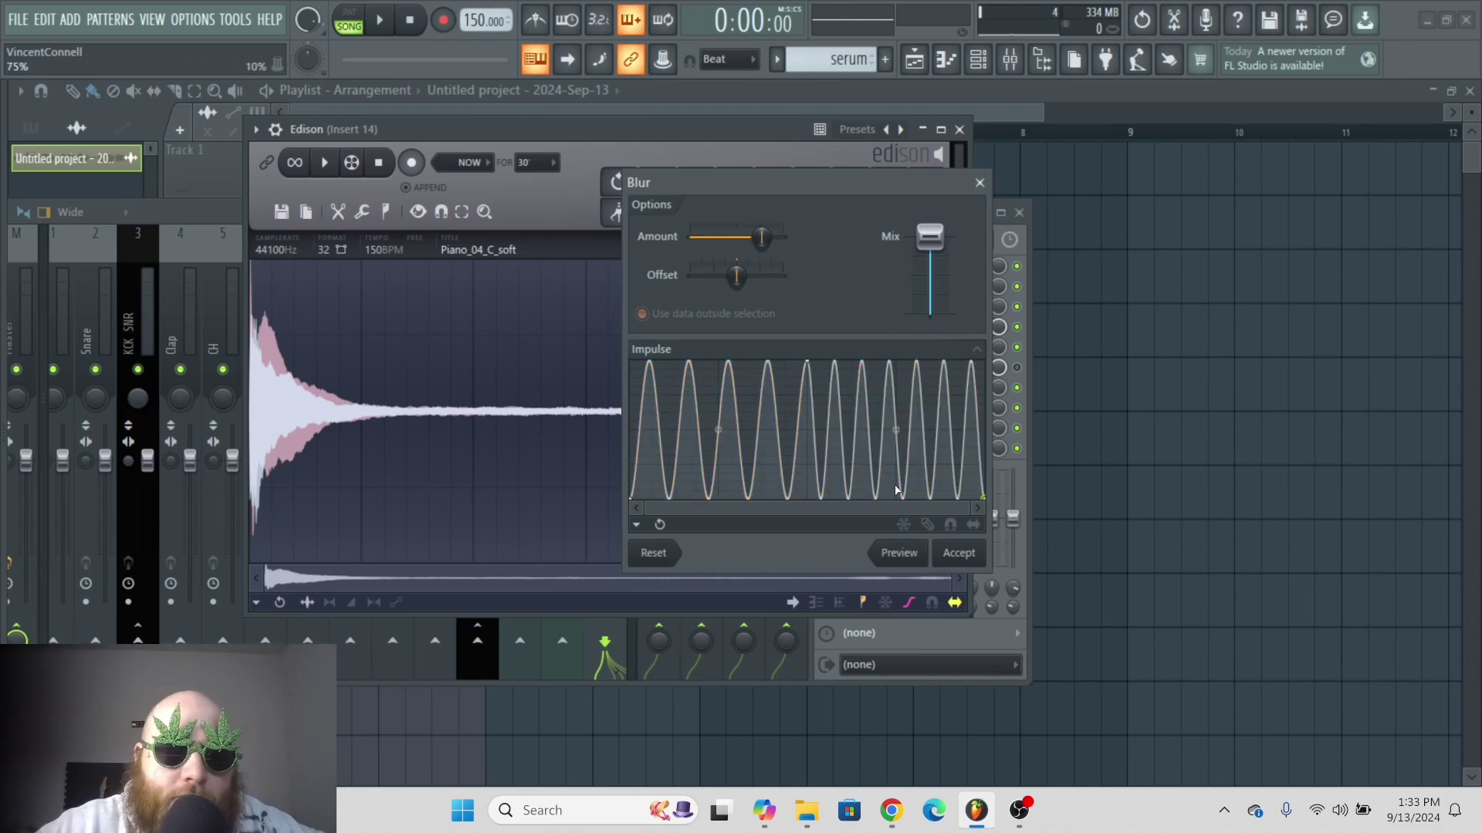
pyautogui.click(904, 554)
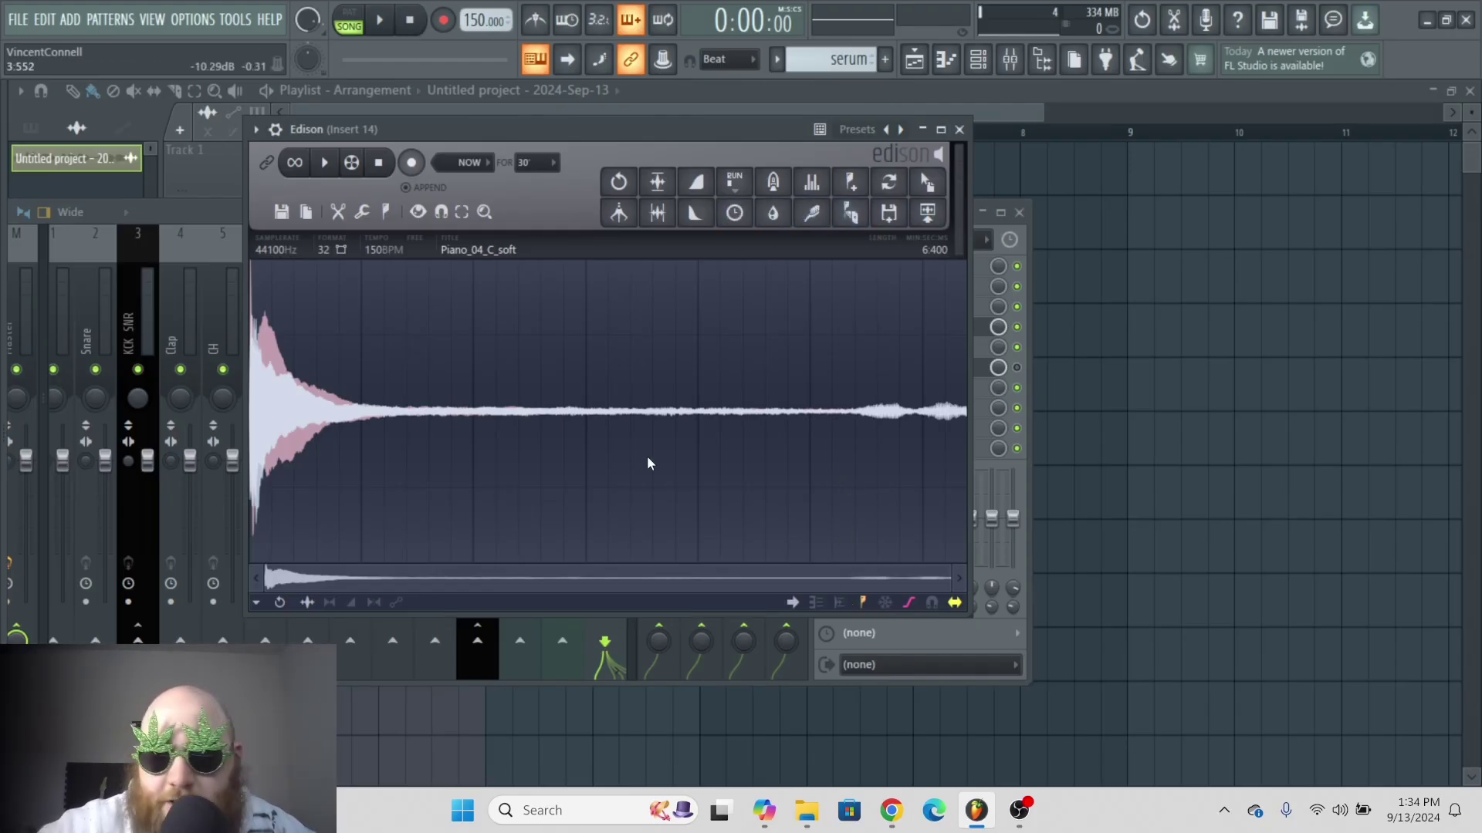
# - Clear Edison and record a spoken vocal take
pyautogui.press('Delete')
pyautogui.moveTo(777, 131); pyautogui.dragTo(522, 140)
pyautogui.click(909, 252)
pyautogui.click(847, 326)
pyautogui.click(358, 177)
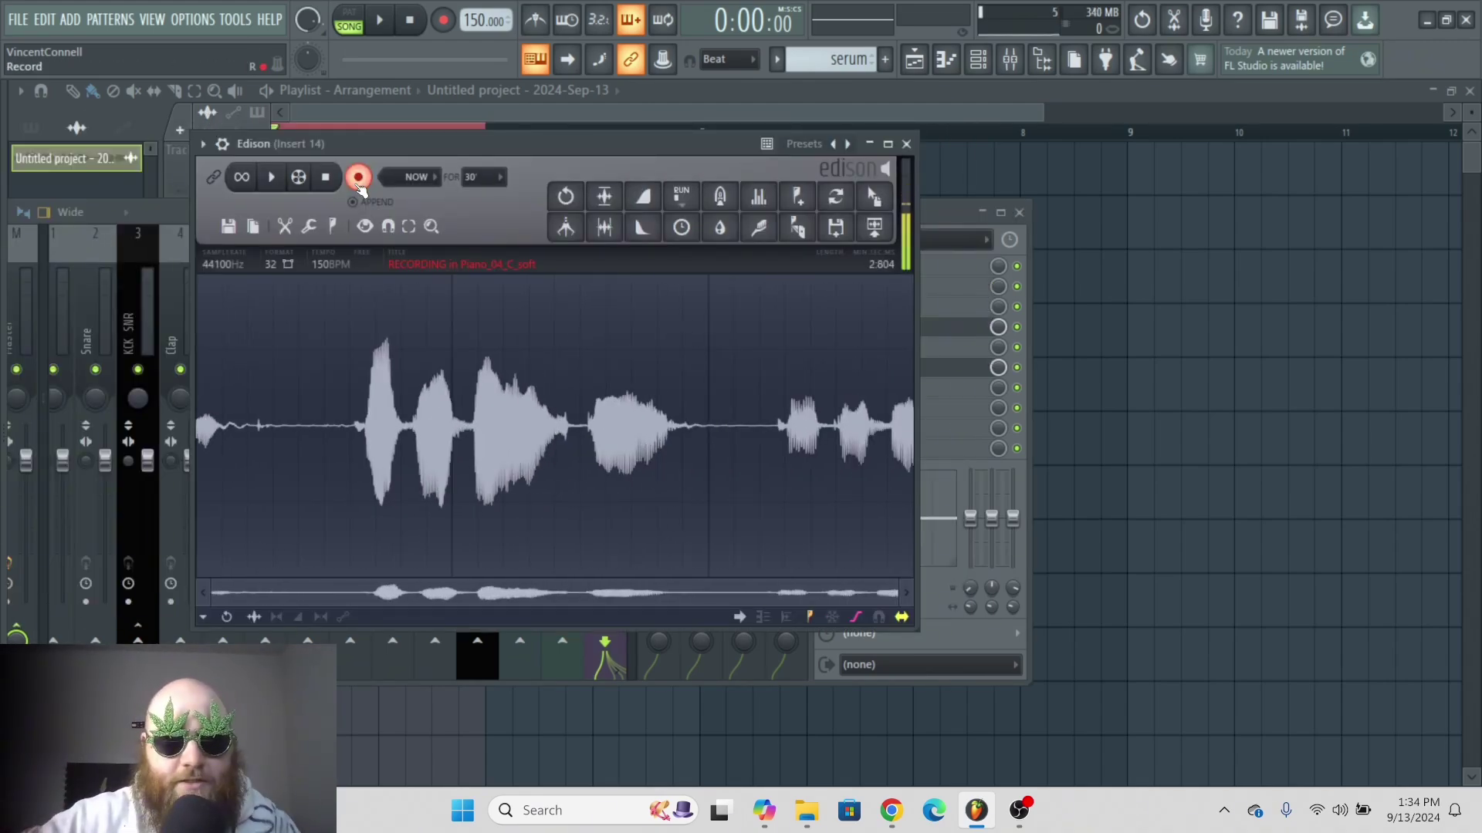
pyautogui.press('space')
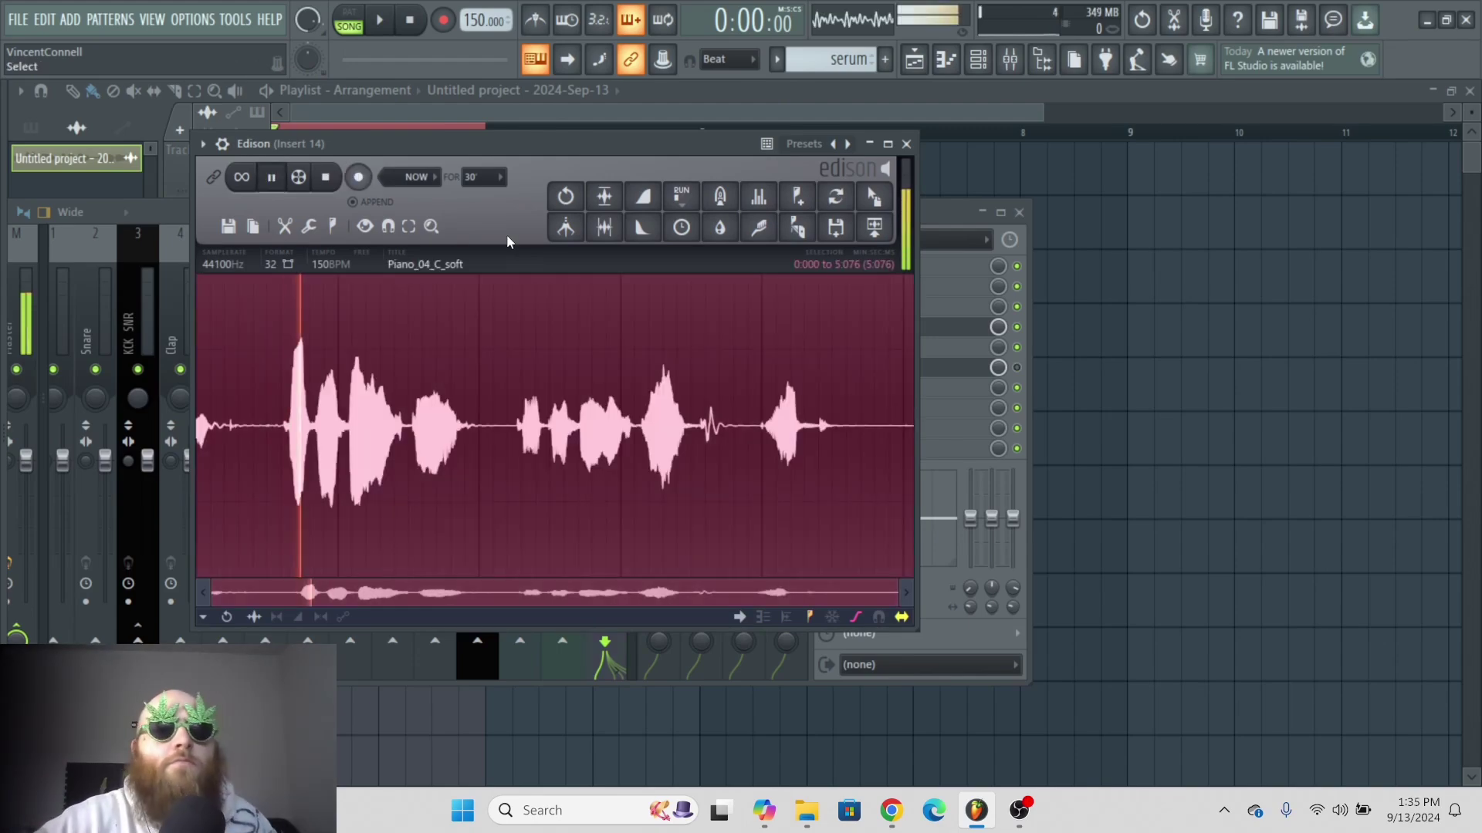
# - Select the silent tail at the end of the vocal recording
pyautogui.moveTo(600, 148); pyautogui.dragTo(634, 141)
pyautogui.press('space')
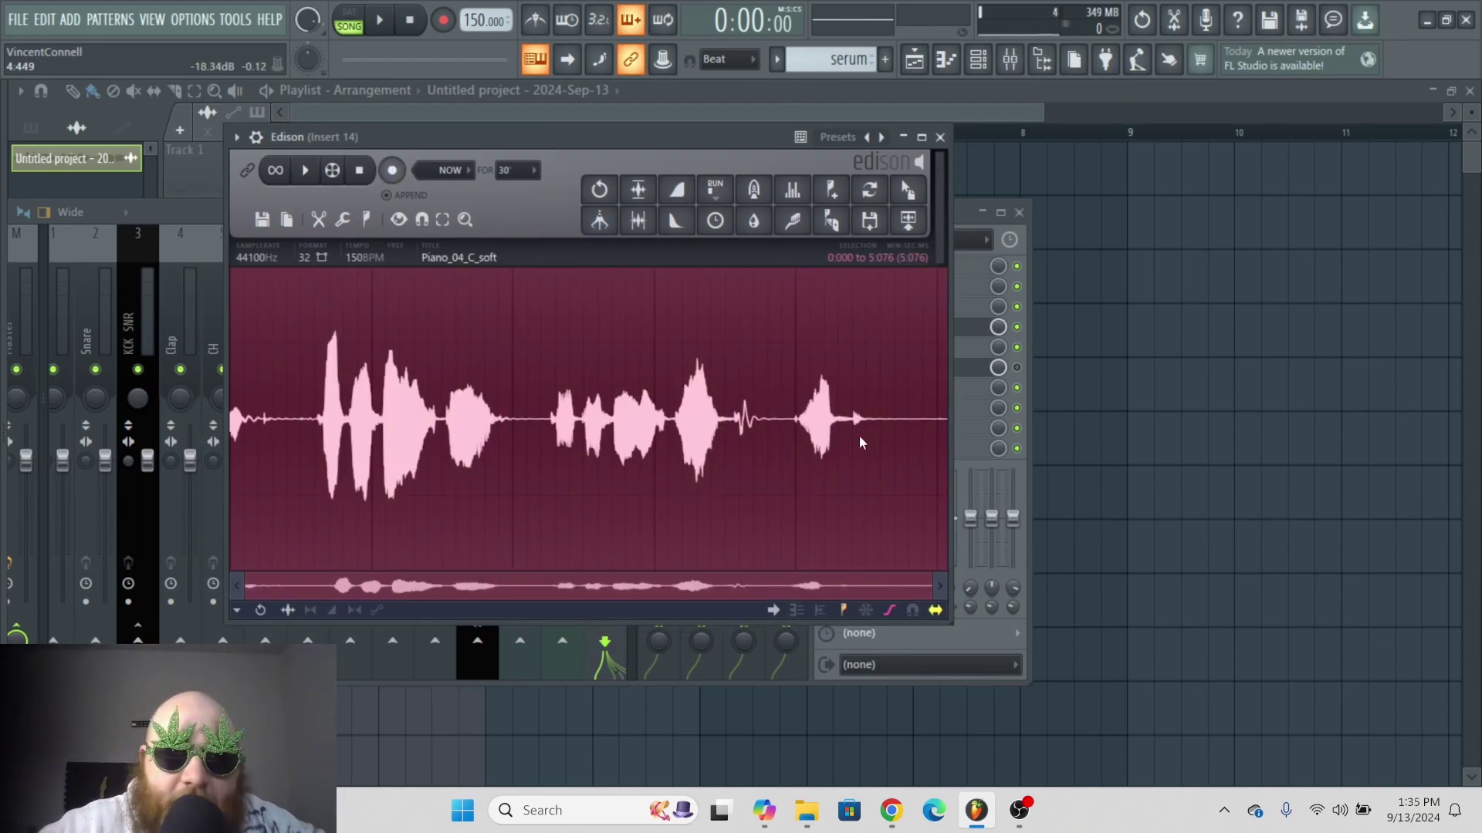
pyautogui.moveTo(864, 420); pyautogui.dragTo(951, 422)
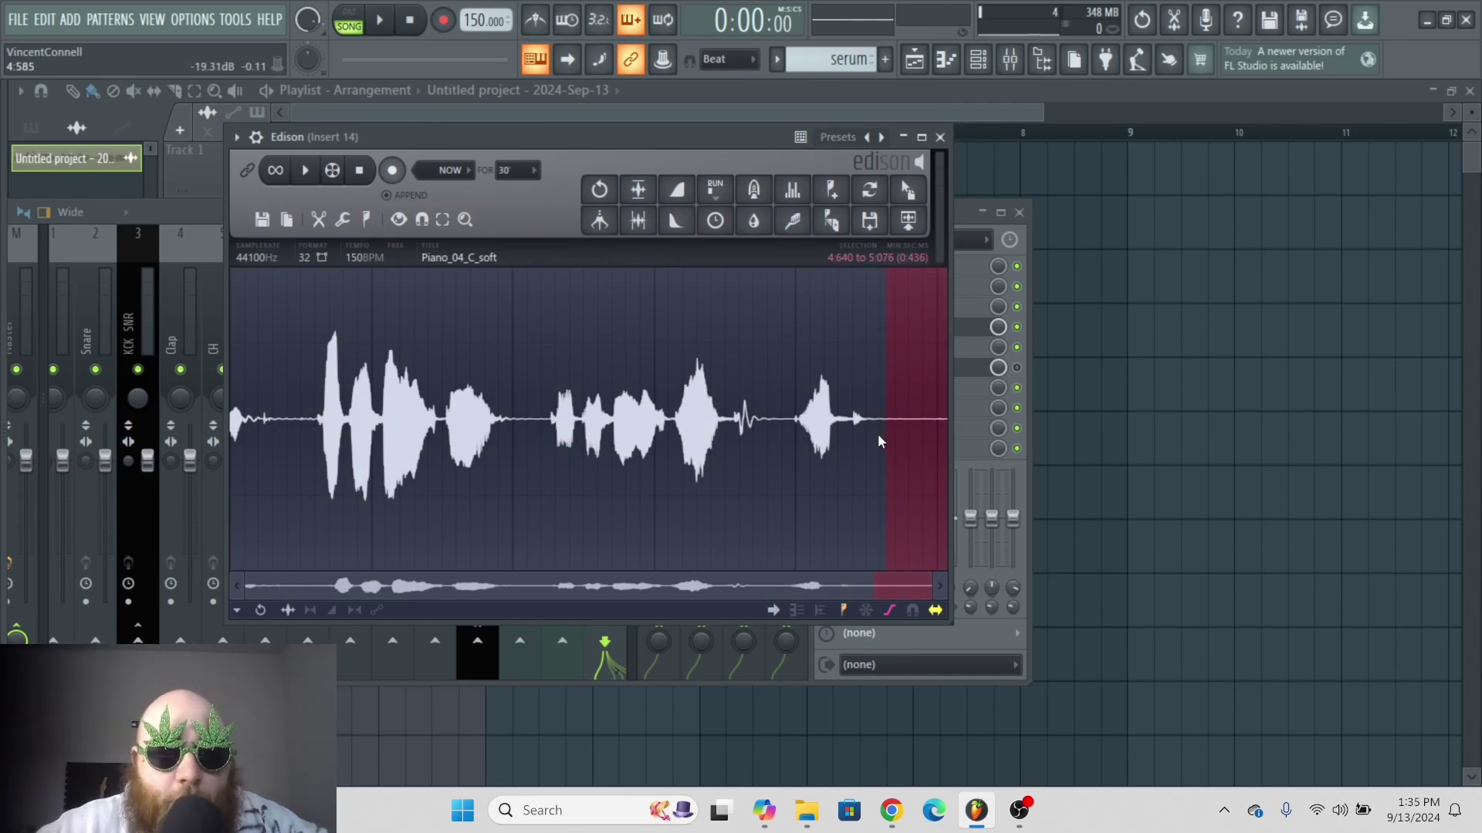
pyautogui.moveTo(878, 434); pyautogui.dragTo(943, 426)
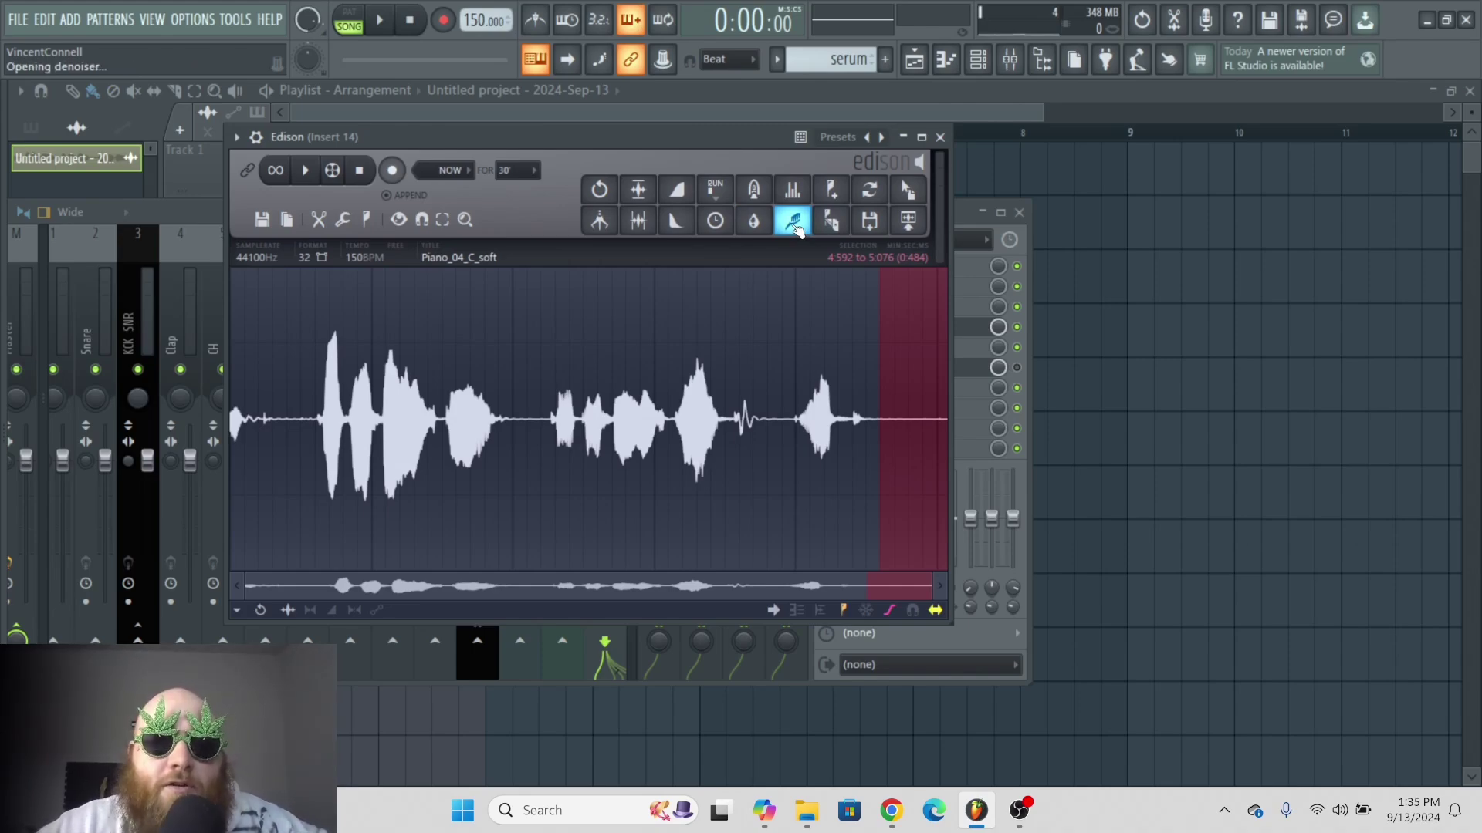
# - Acquire a noise profile from the vocal's tail in Clean up (denoise)
pyautogui.click(795, 225)
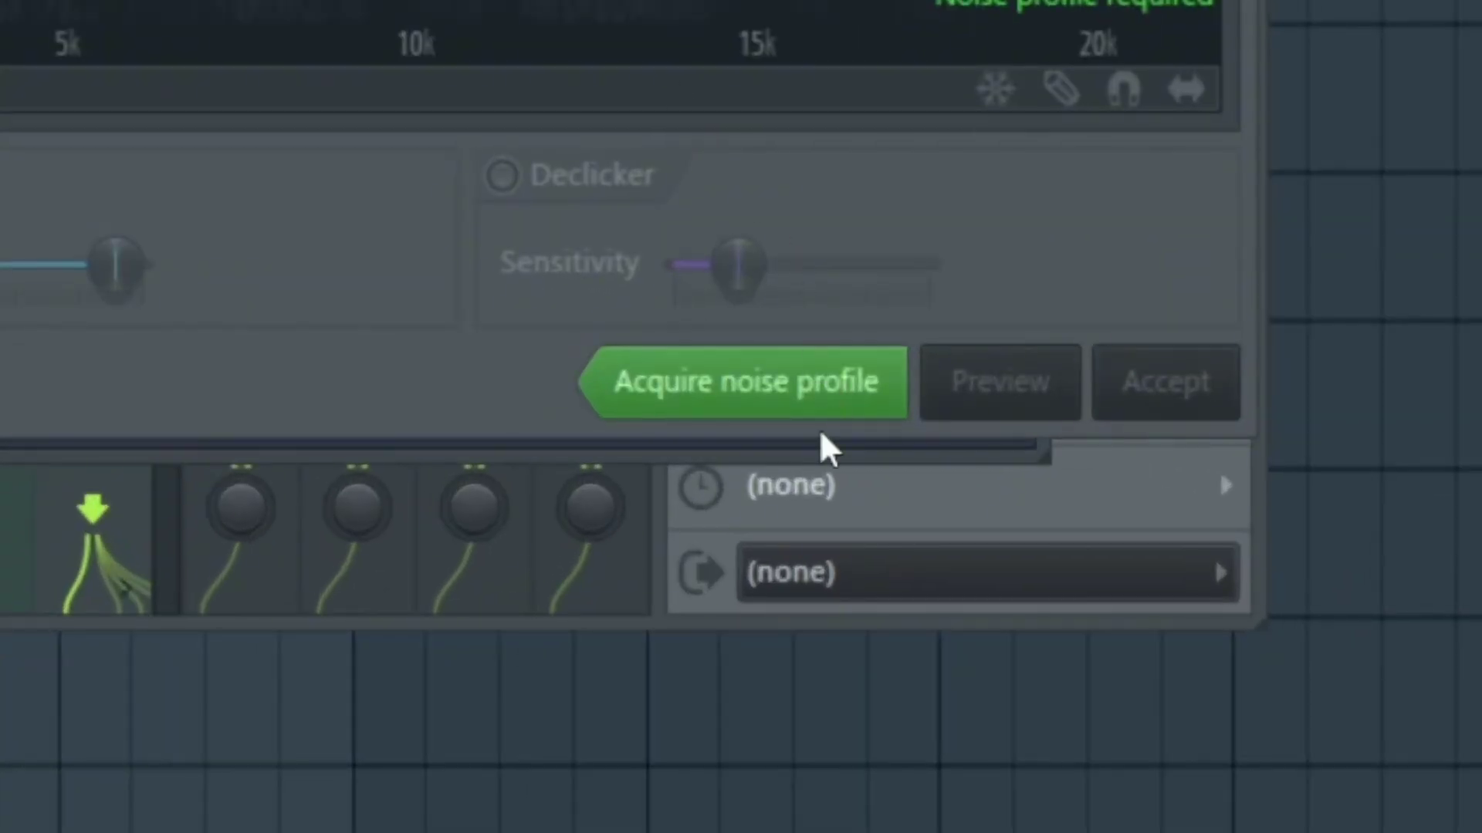
pyautogui.click(806, 413)
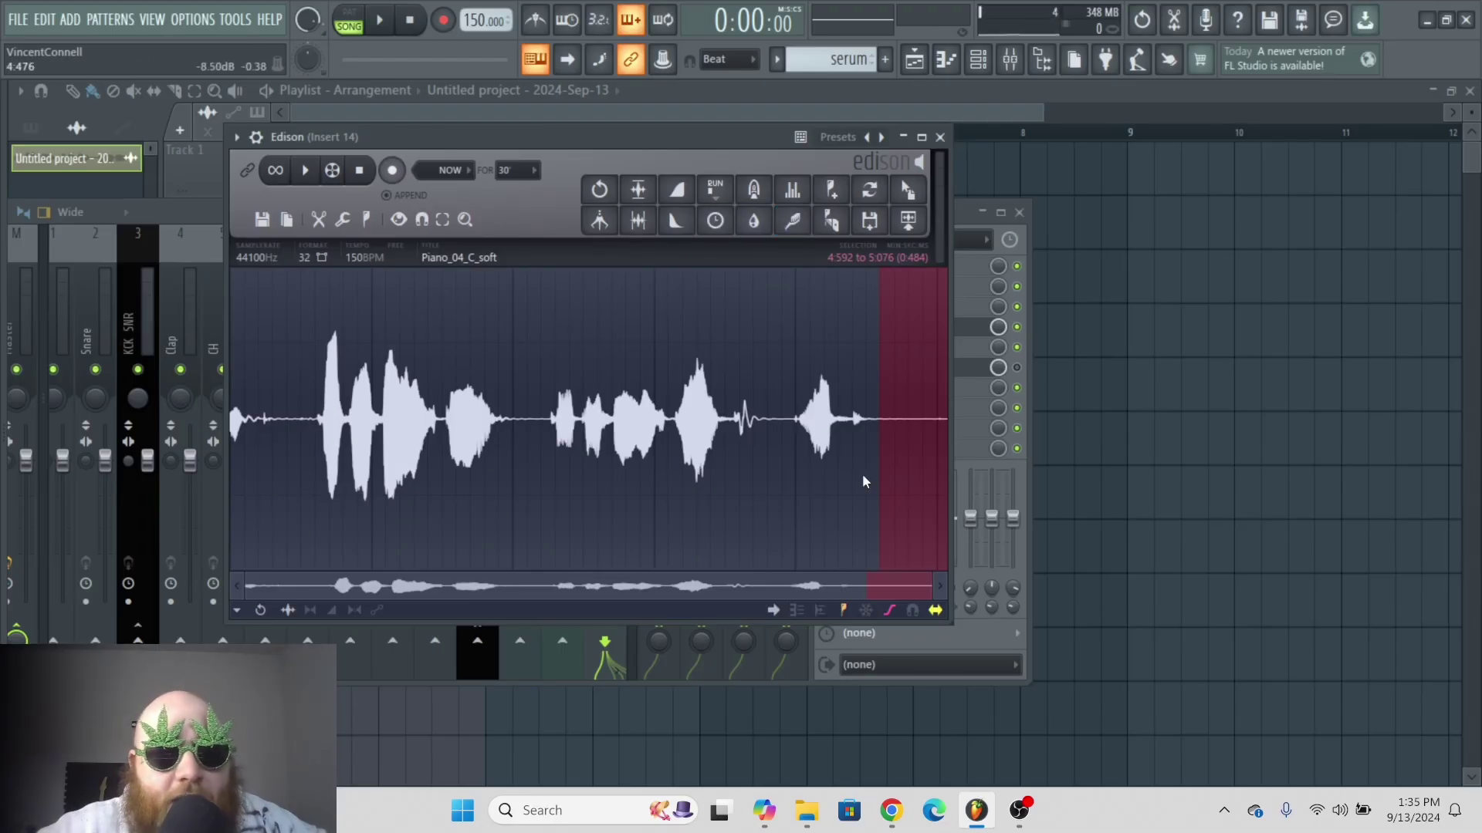
pyautogui.click(854, 355)
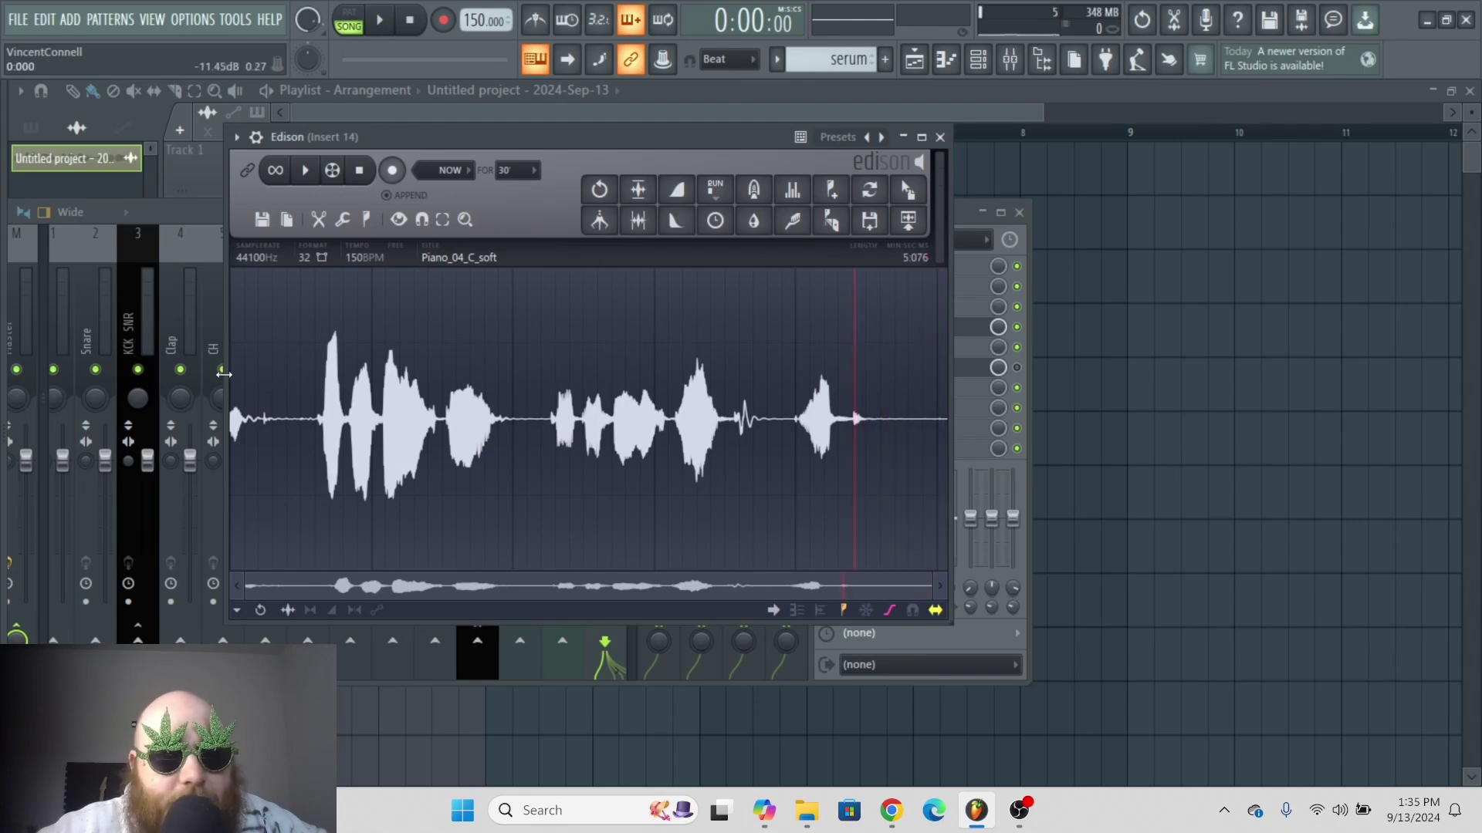
# - Denoise the whole vocal, raising Amount near maximum and previewing
pyautogui.moveTo(233, 380); pyautogui.dragTo(683, 375)
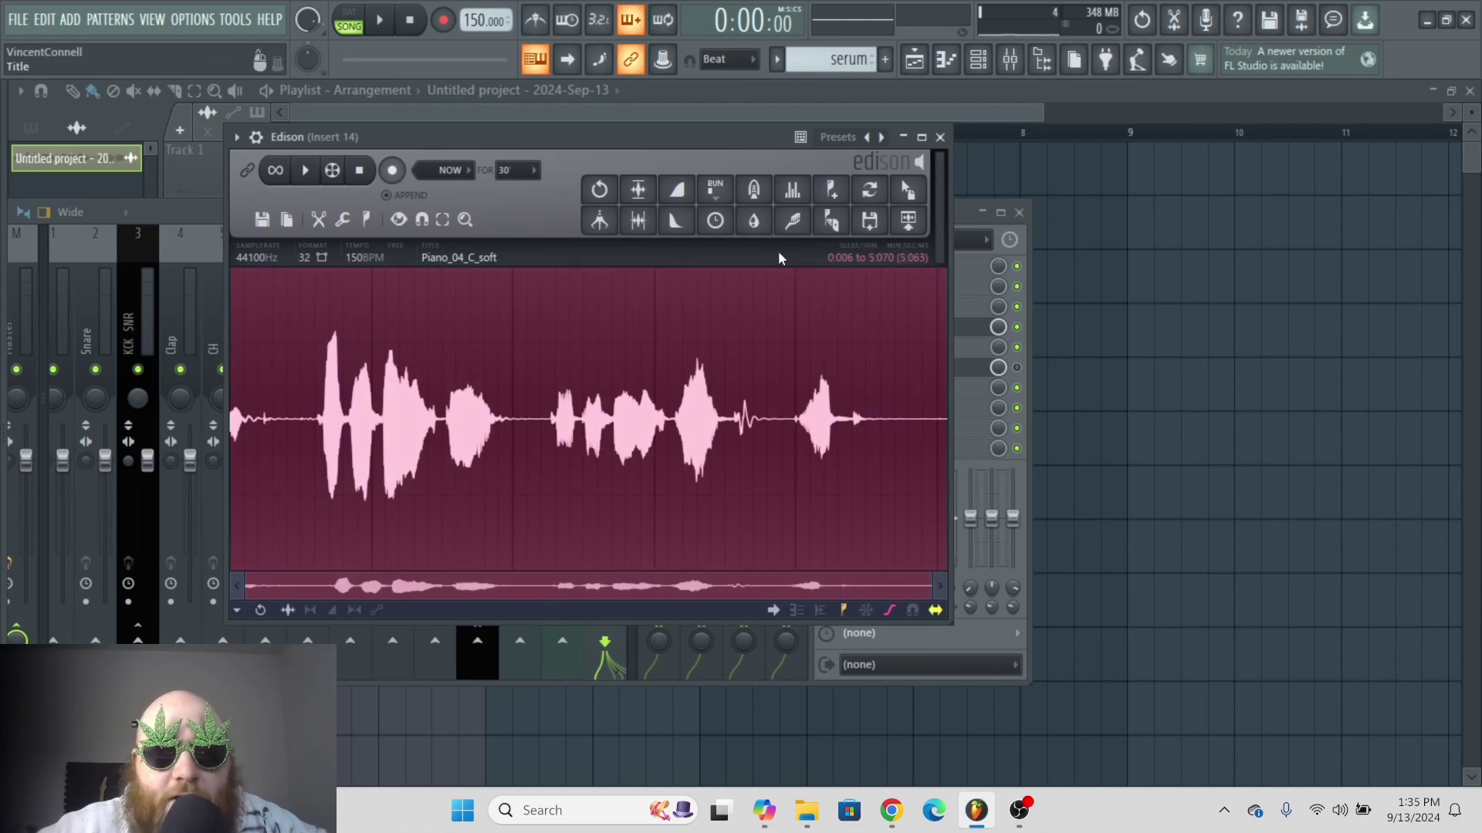
pyautogui.click(795, 224)
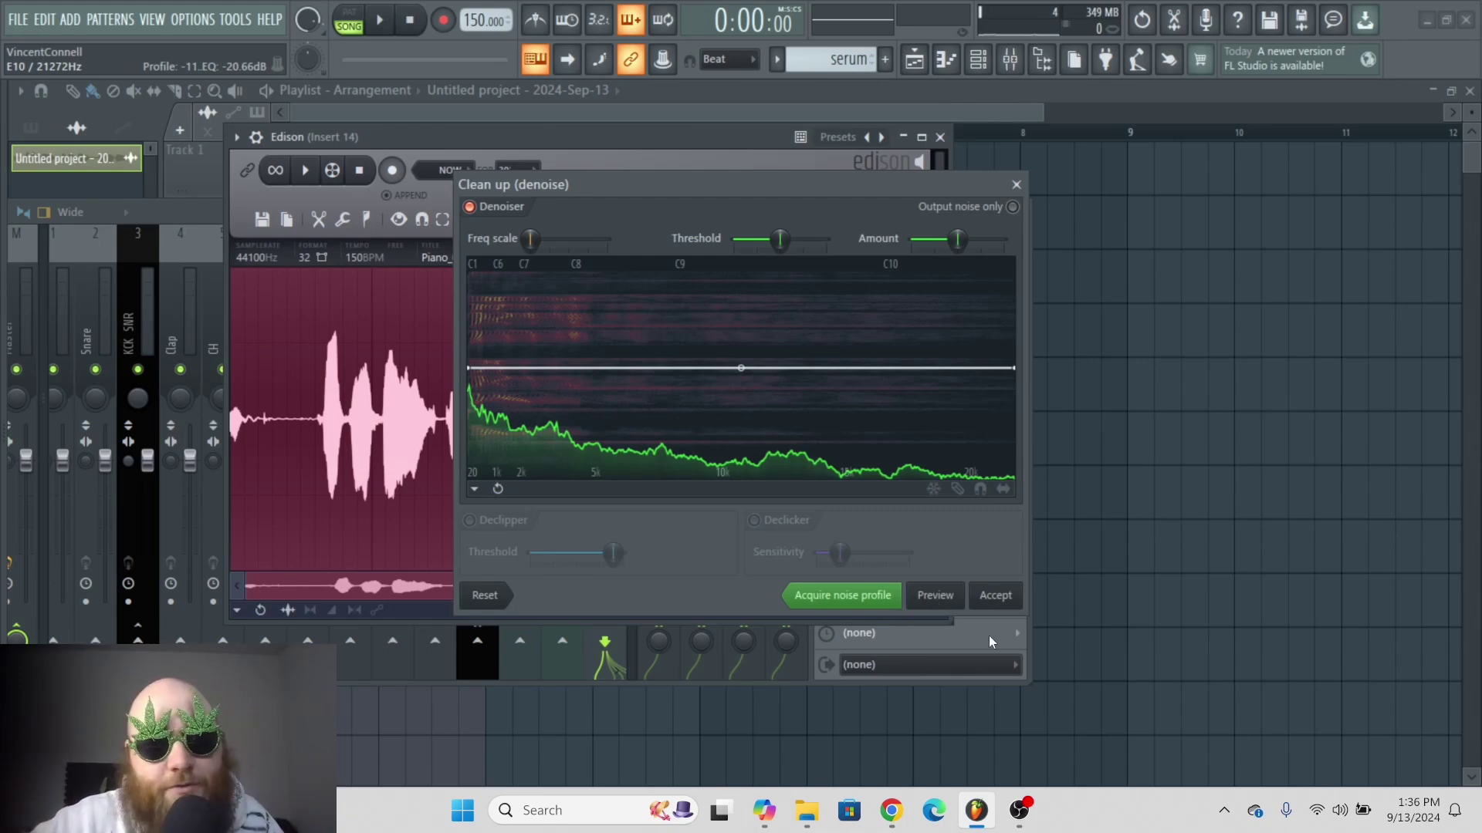
pyautogui.click(942, 598)
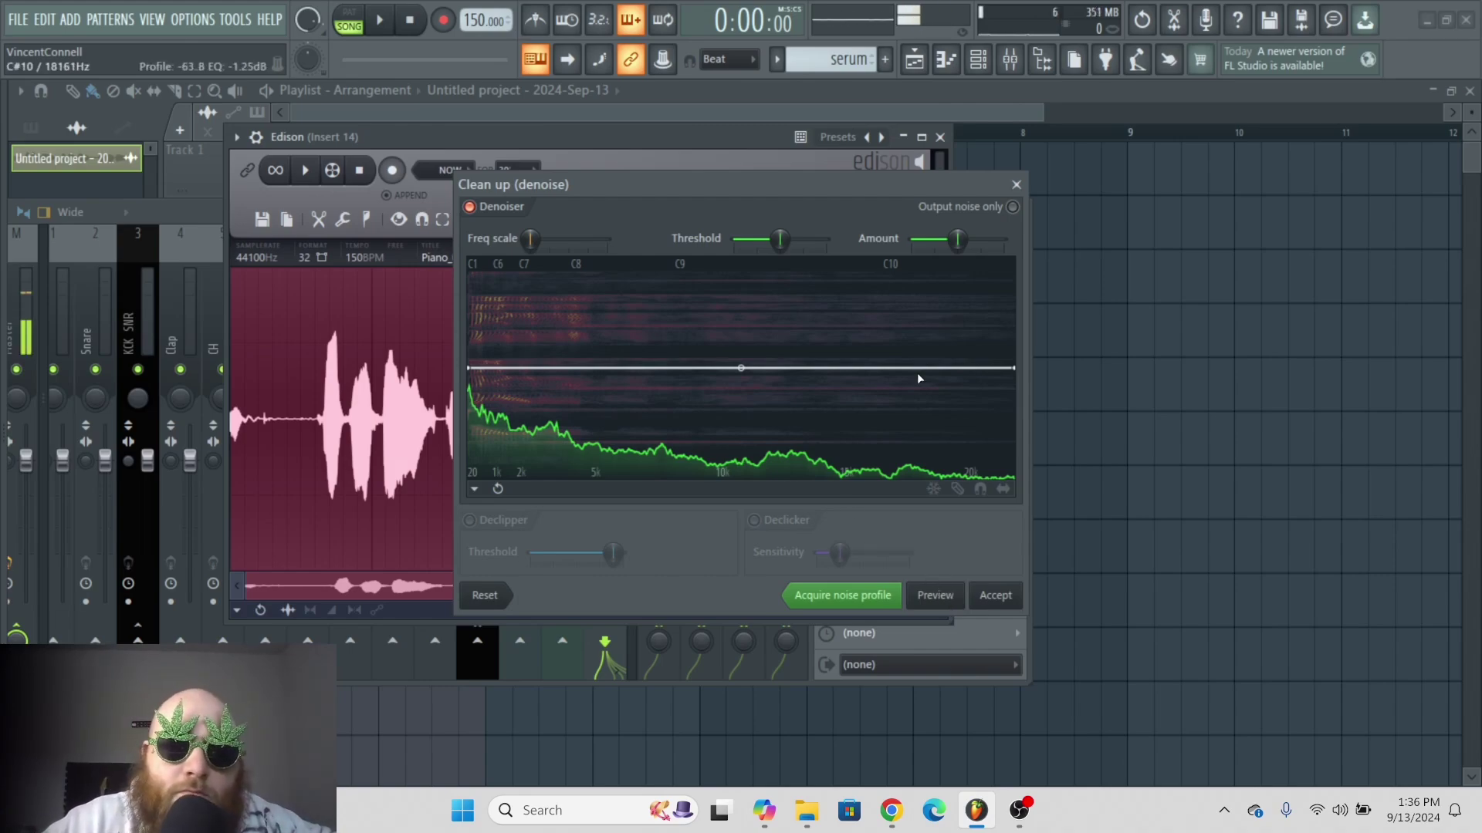
pyautogui.moveTo(957, 239); pyautogui.dragTo(1003, 239)
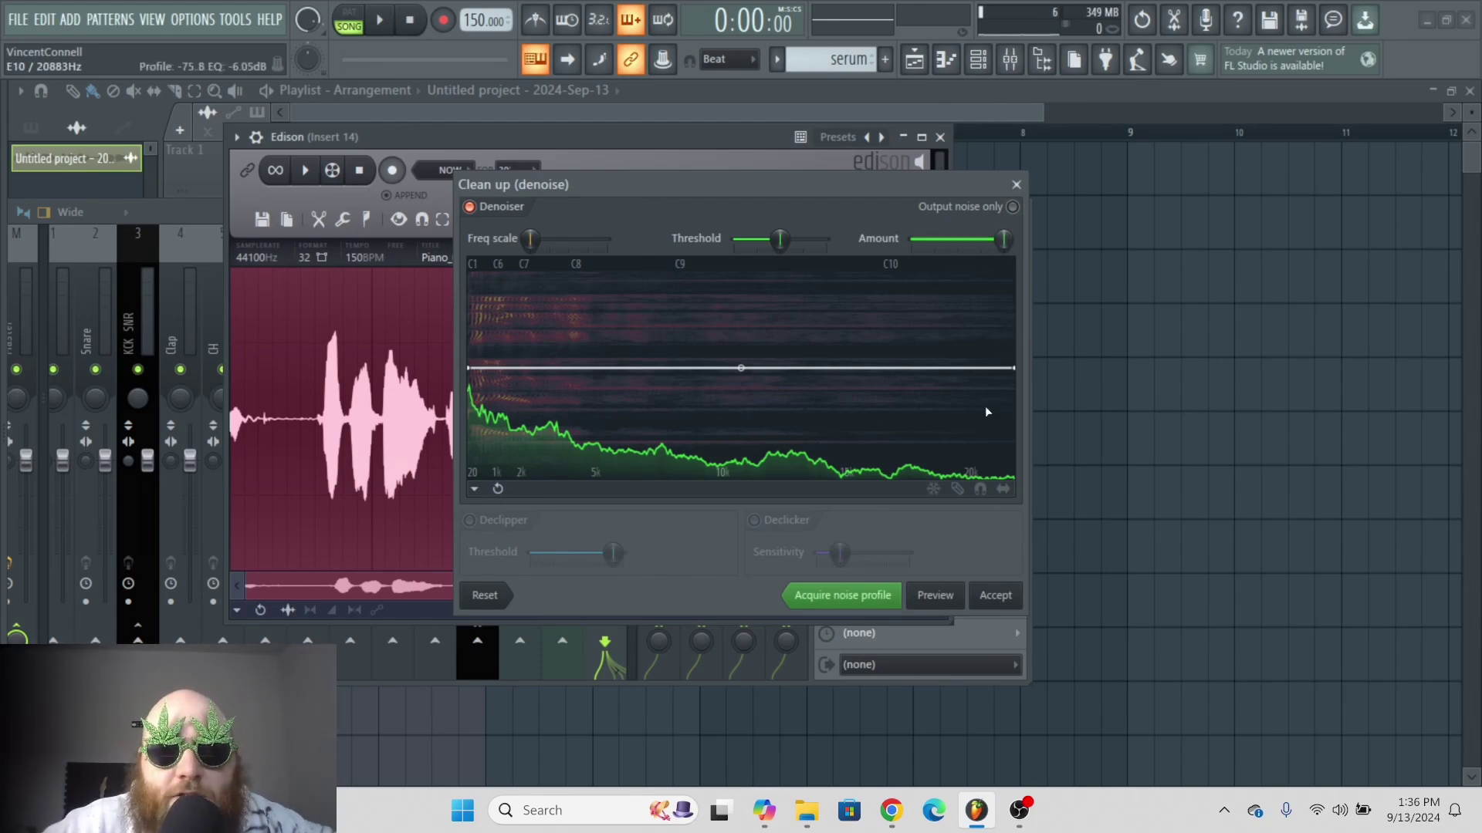
pyautogui.click(939, 600)
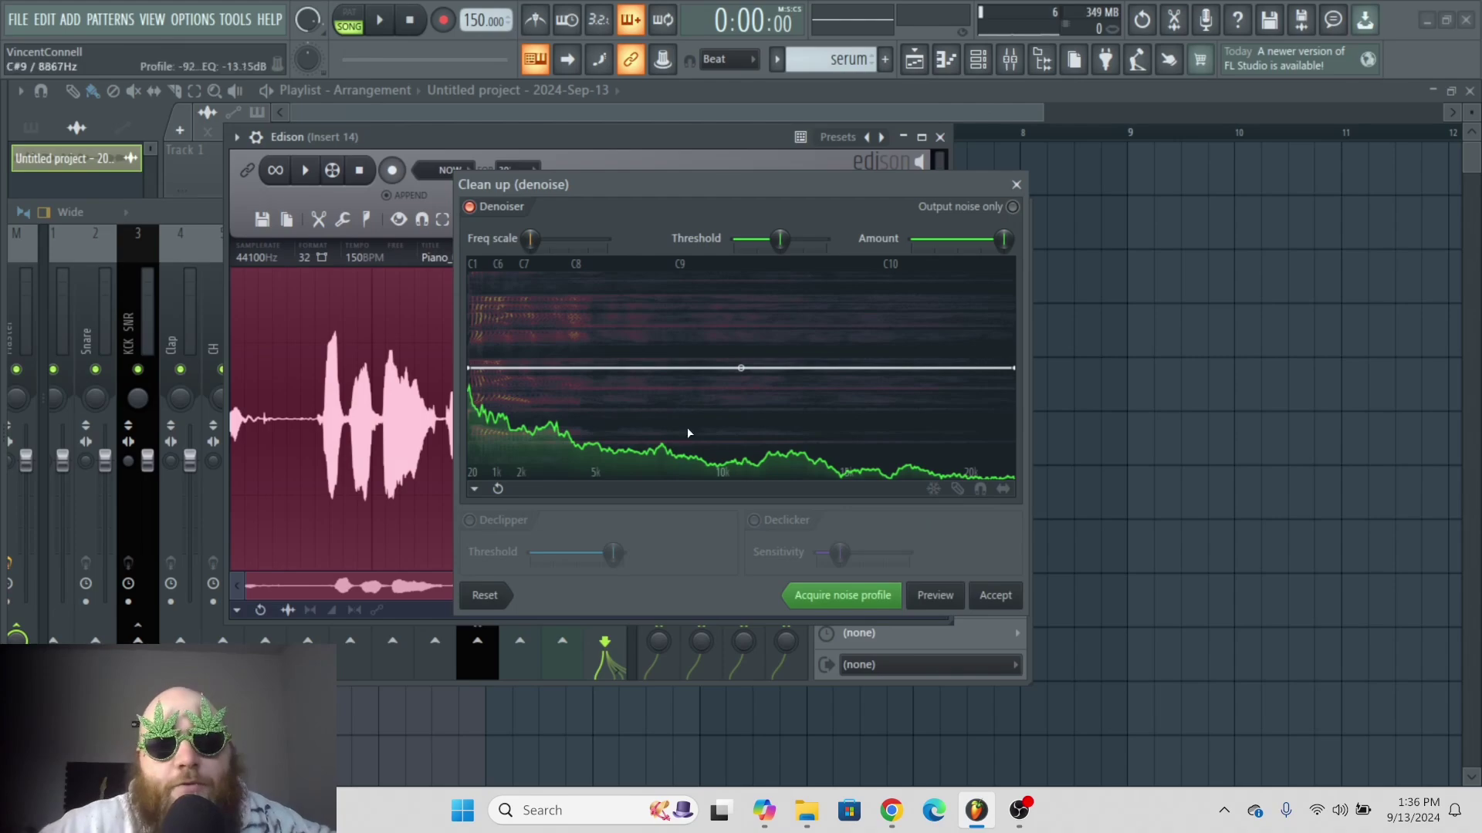
# - Apply the denoise, then try auto-slicing the vocal and undo it
pyautogui.press('Escape')
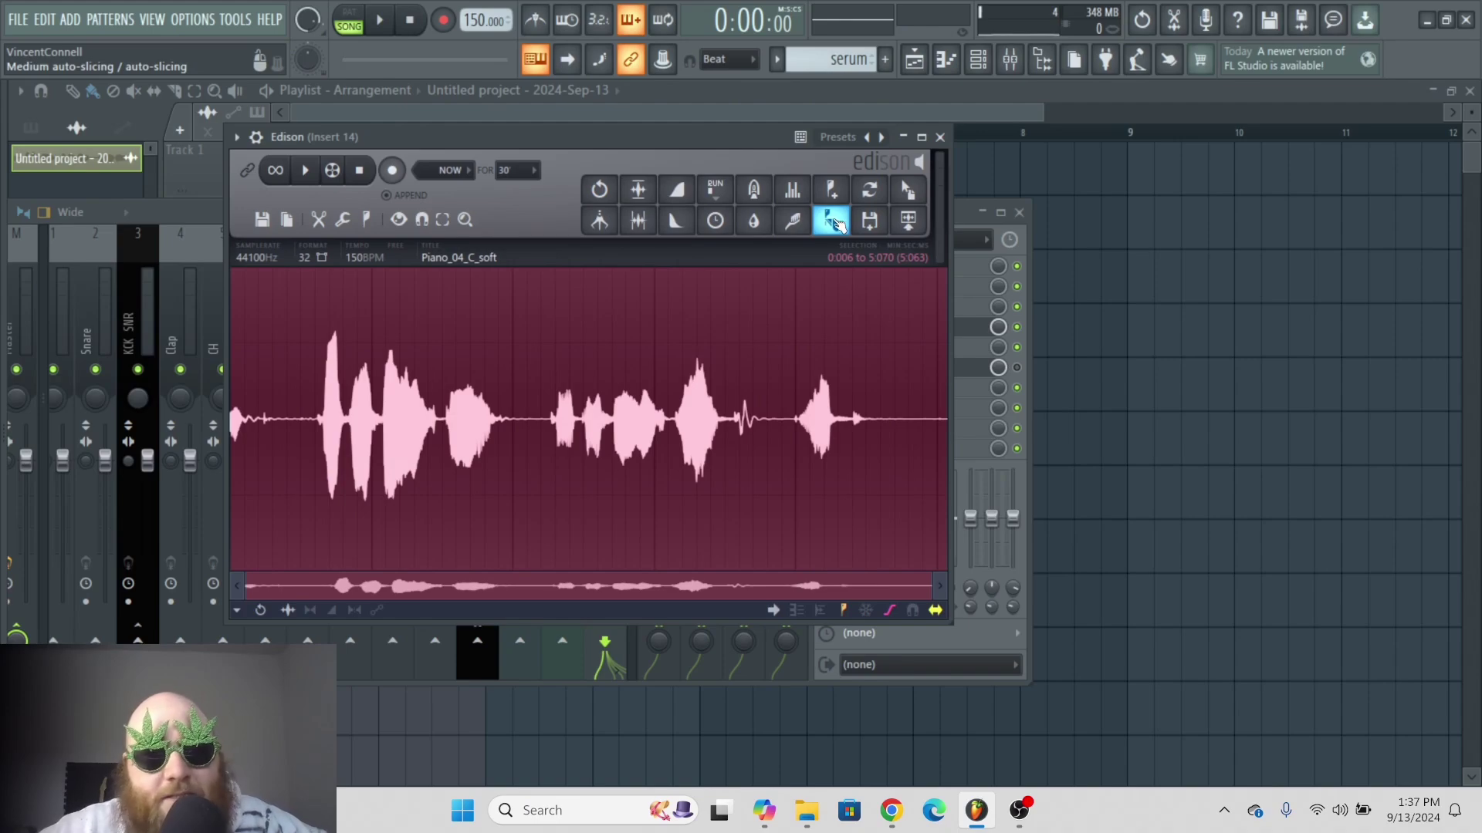
pyautogui.click(835, 222)
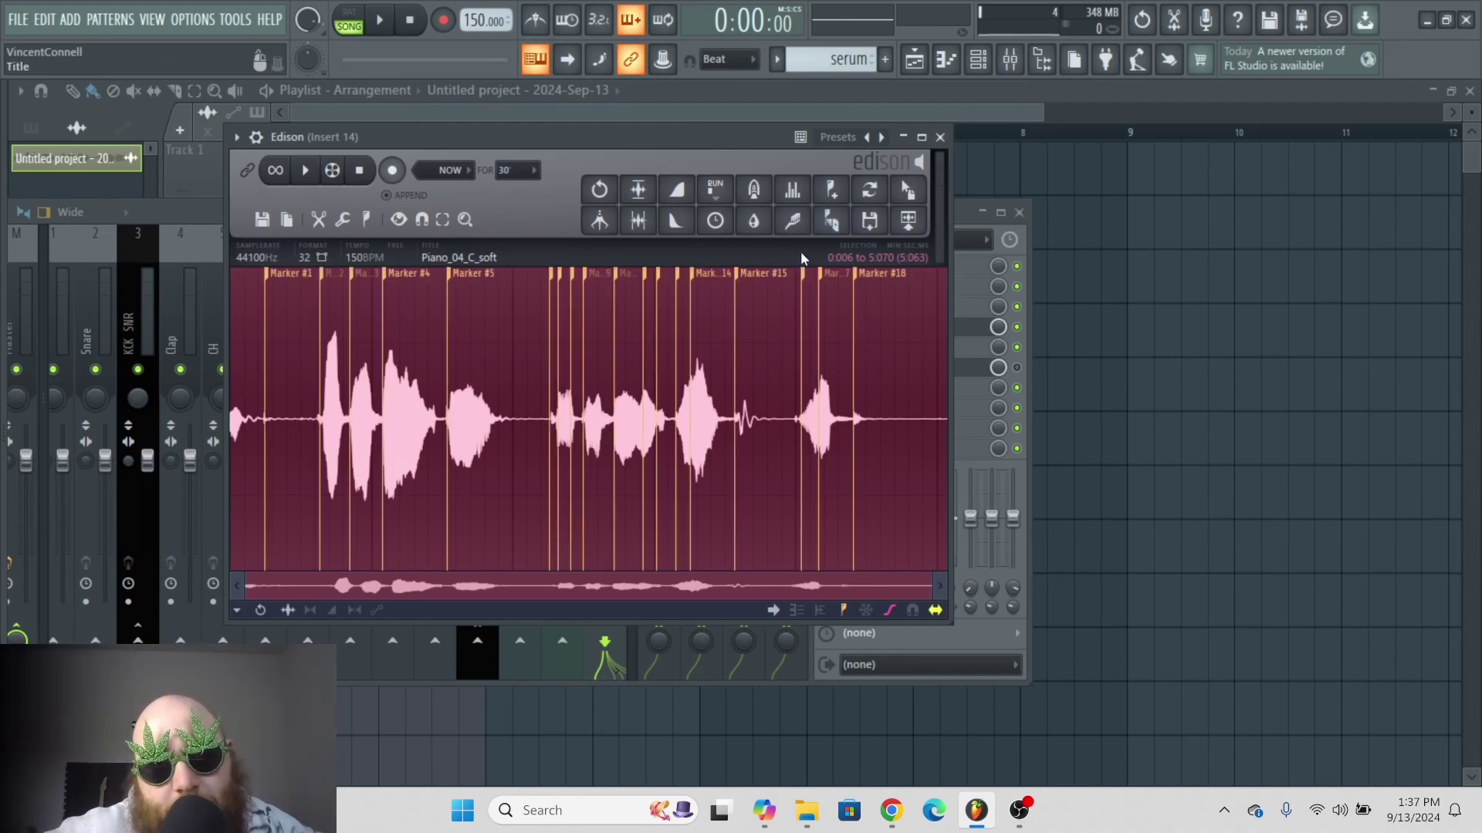
pyautogui.click(599, 190)
# - Save the edited vocal from Edison as a new file
pyautogui.moveTo(685, 136); pyautogui.dragTo(702, 131)
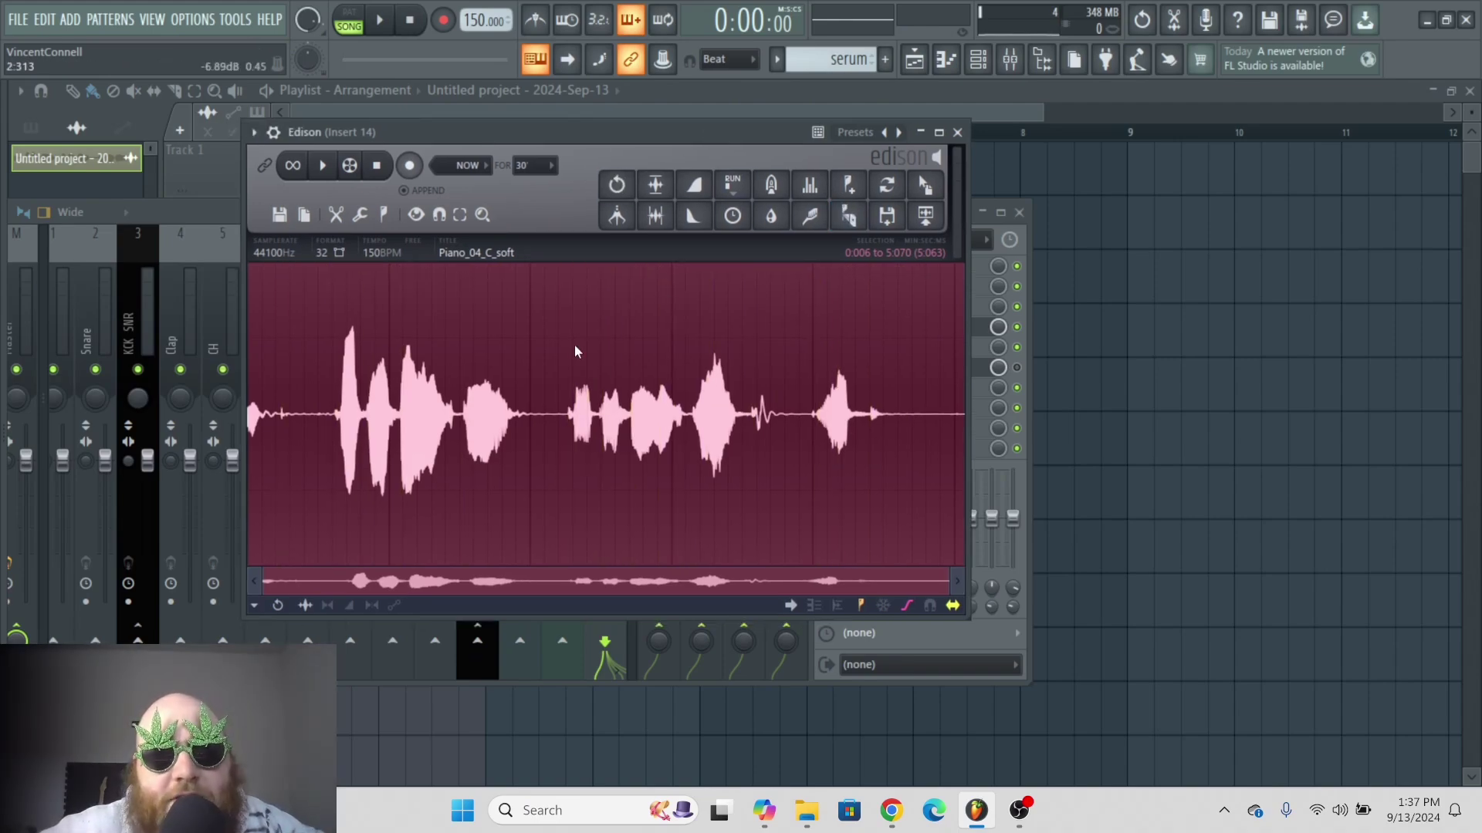
pyautogui.click(887, 218)
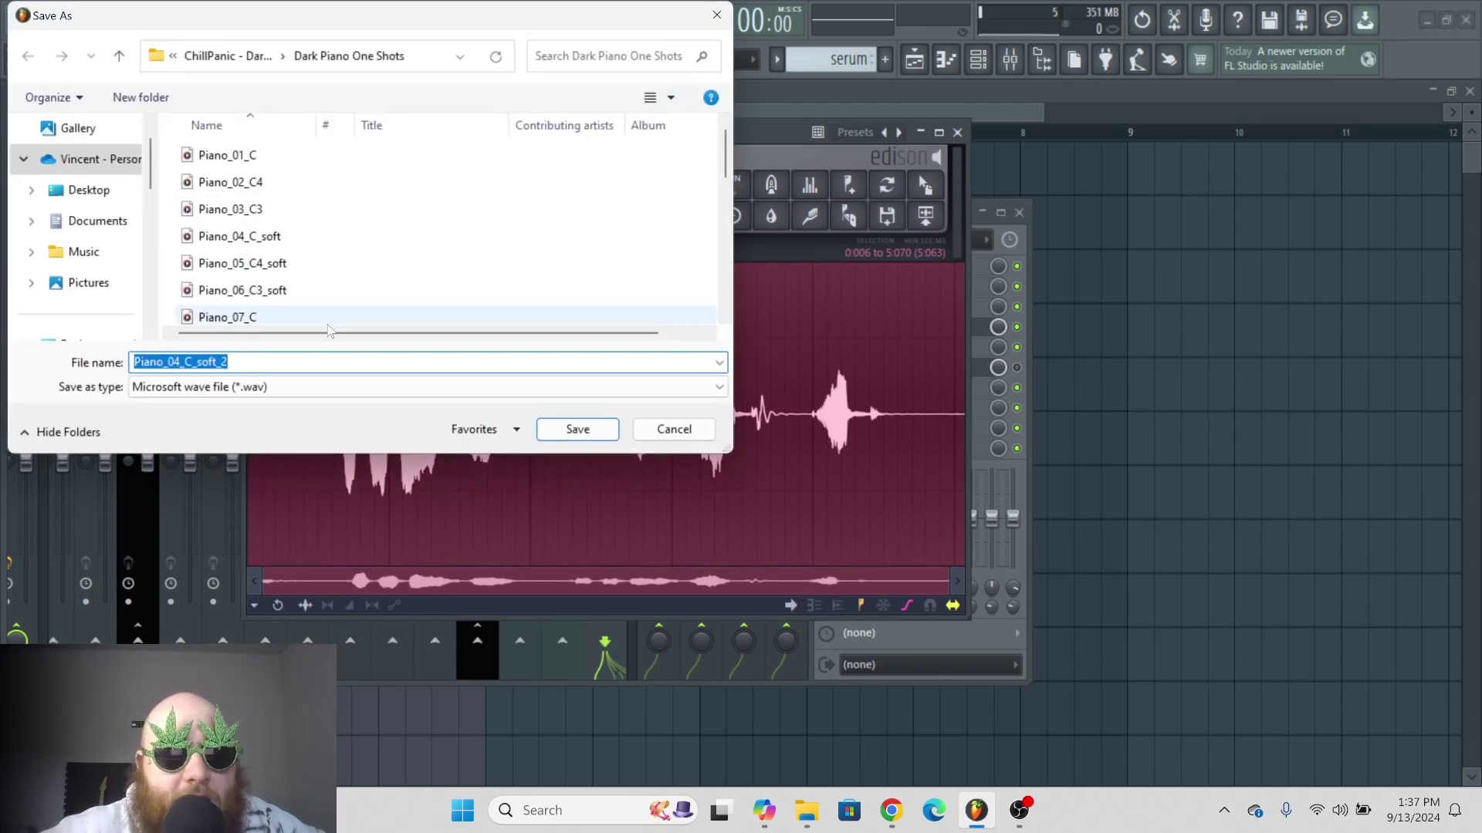
pyautogui.click(663, 436)
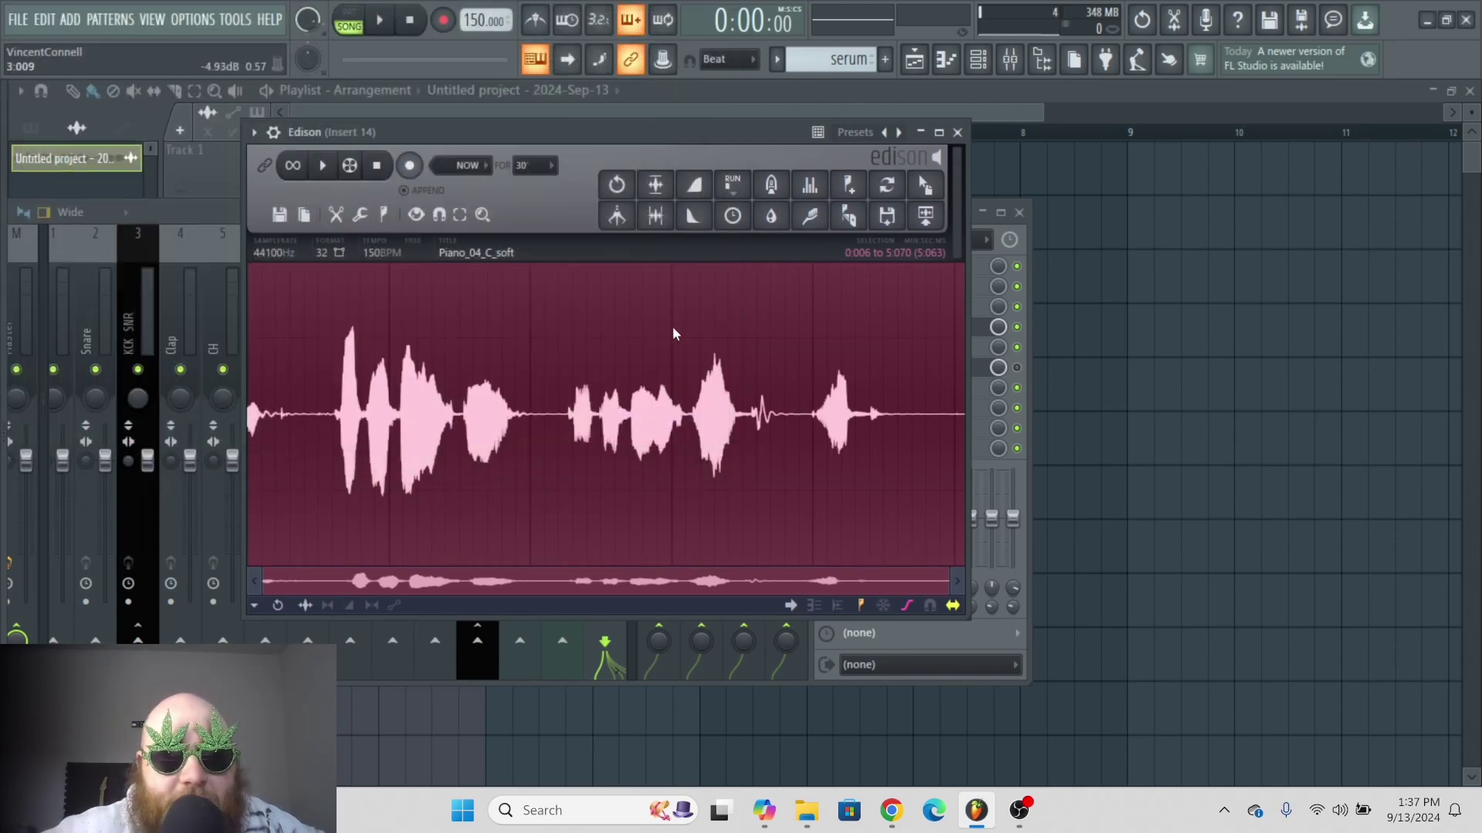
# - Send the sample to the playlist as Piano_04_C_soft_2 and drop Piano_04_C_soft_3 near bar 9
pyautogui.click(933, 219)
pyautogui.moveTo(637, 132); pyautogui.dragTo(682, 263)
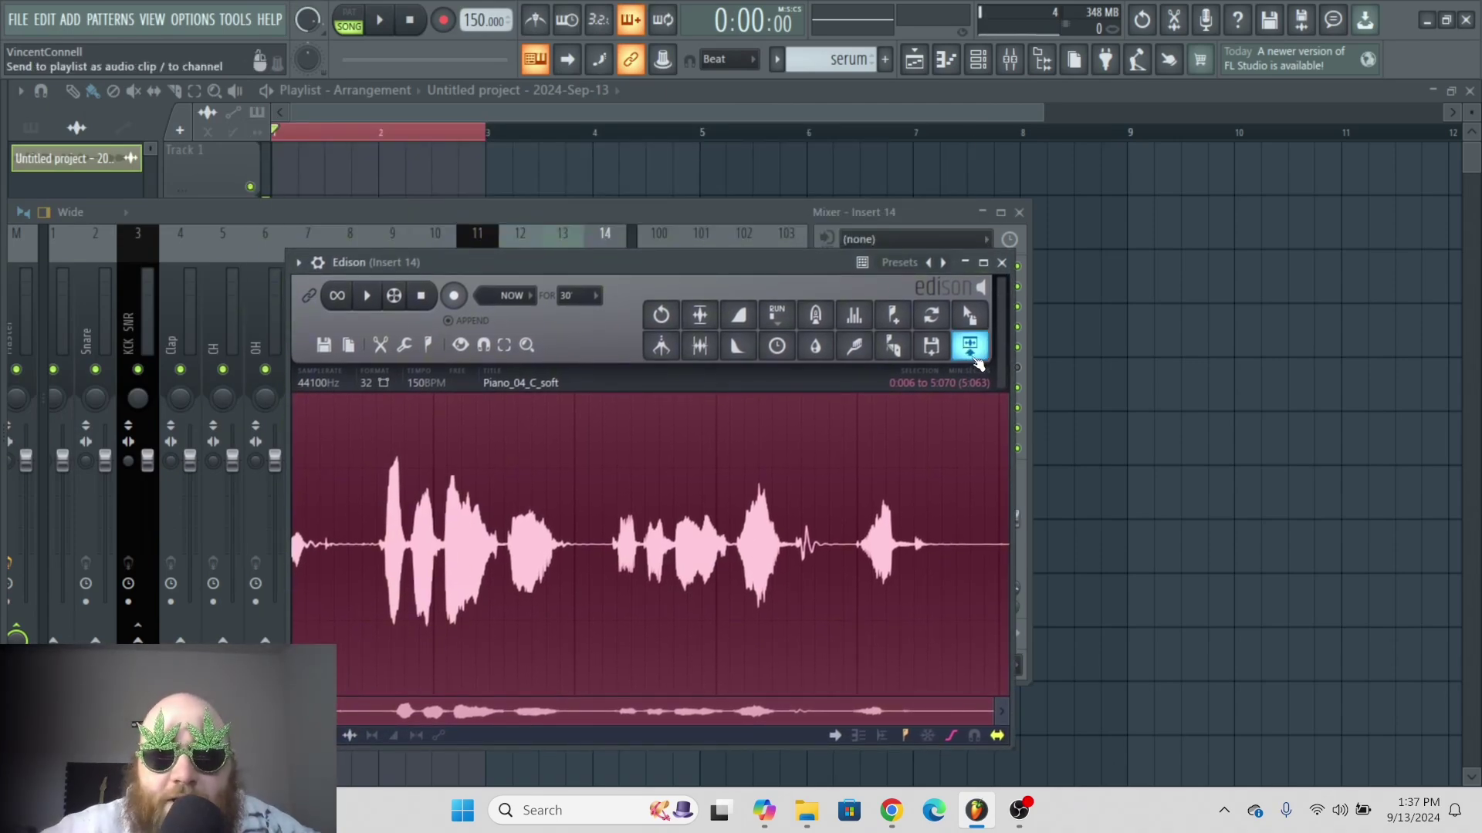
pyautogui.click(974, 355)
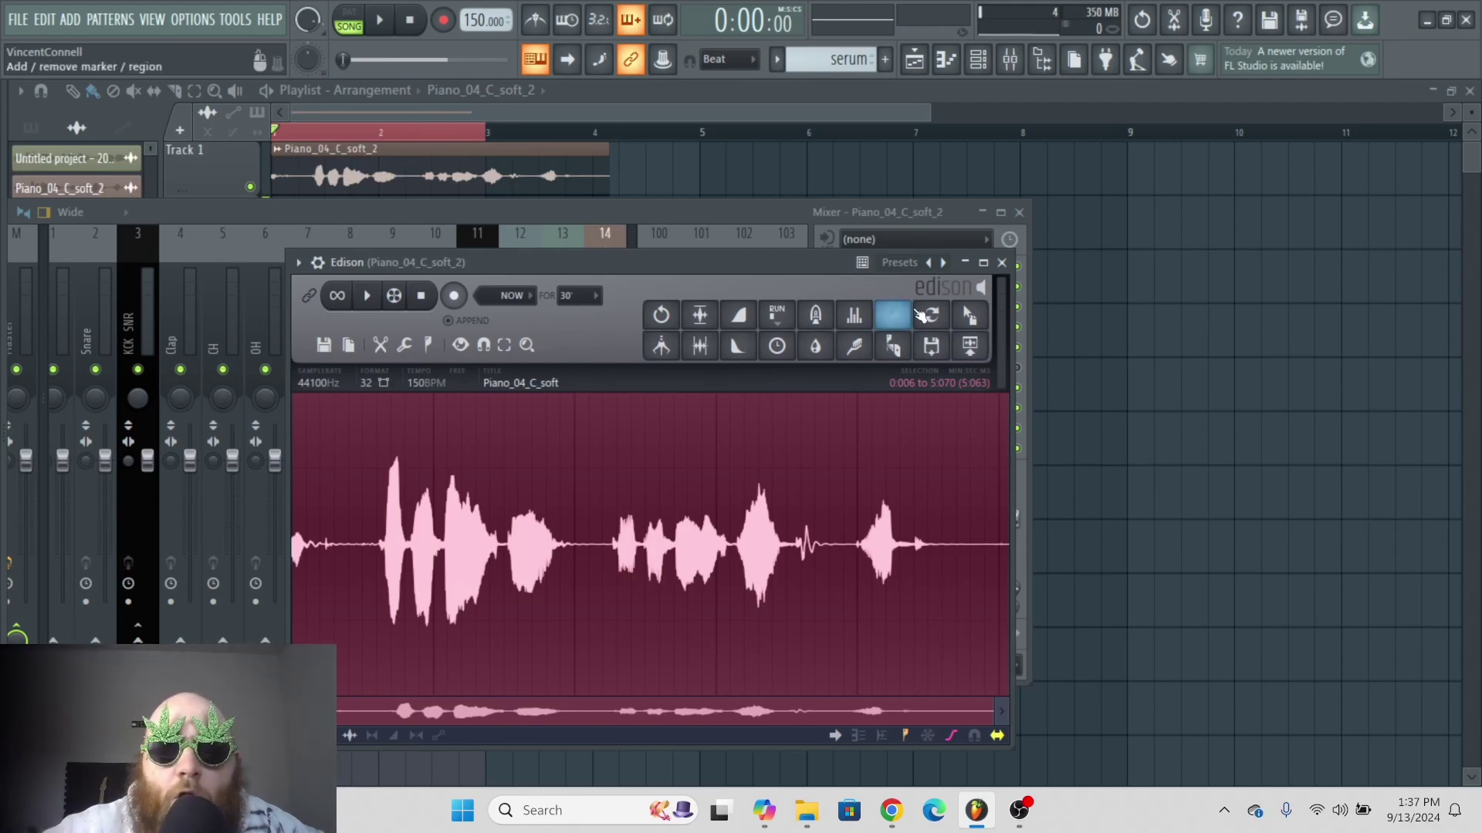
pyautogui.moveTo(971, 316); pyautogui.dragTo(1080, 357)
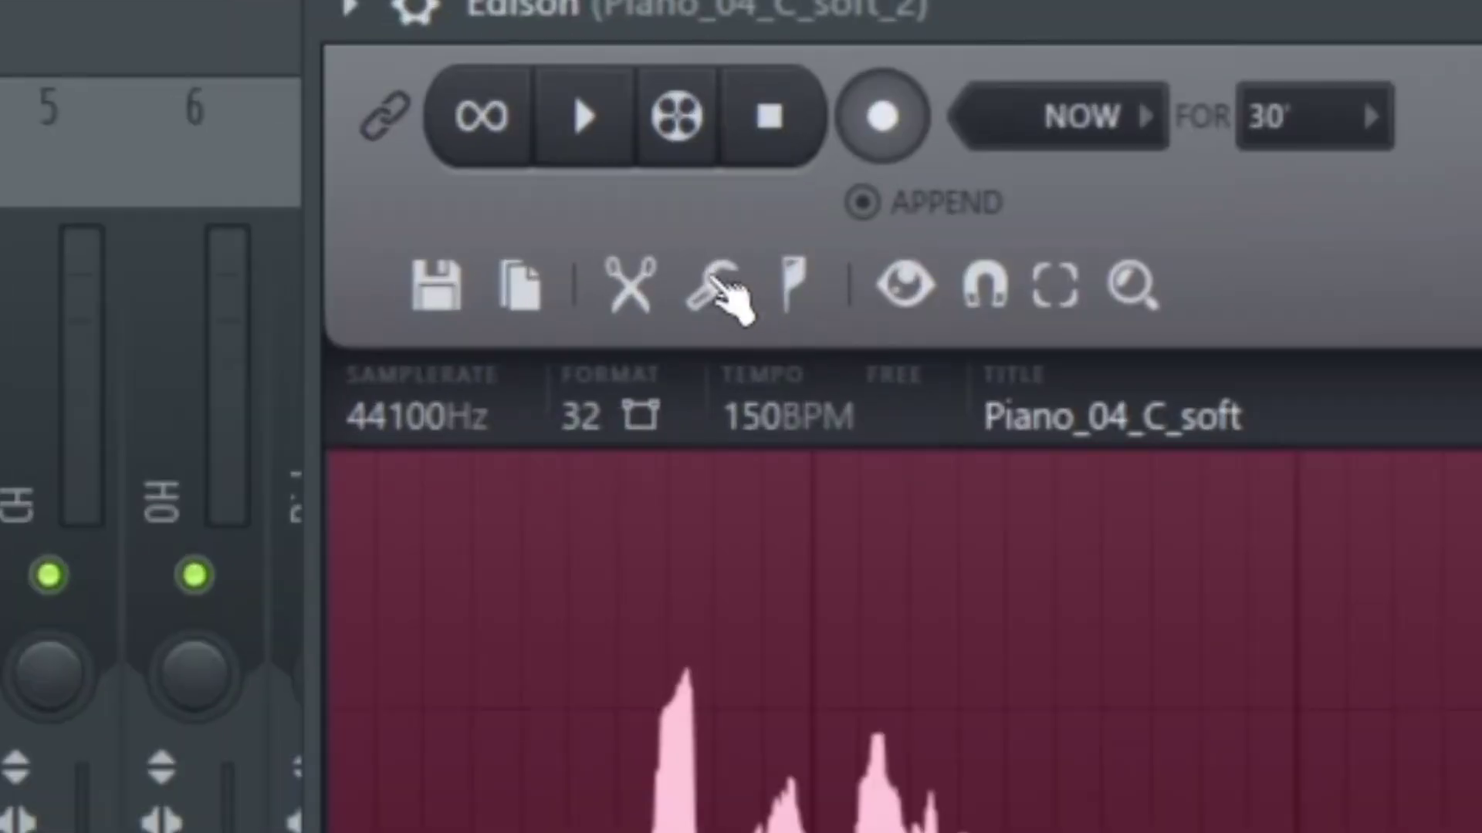
# - Collapse Dark Piano One Shots and expand the Piano Loops folder in the browser
pyautogui.click(710, 285)
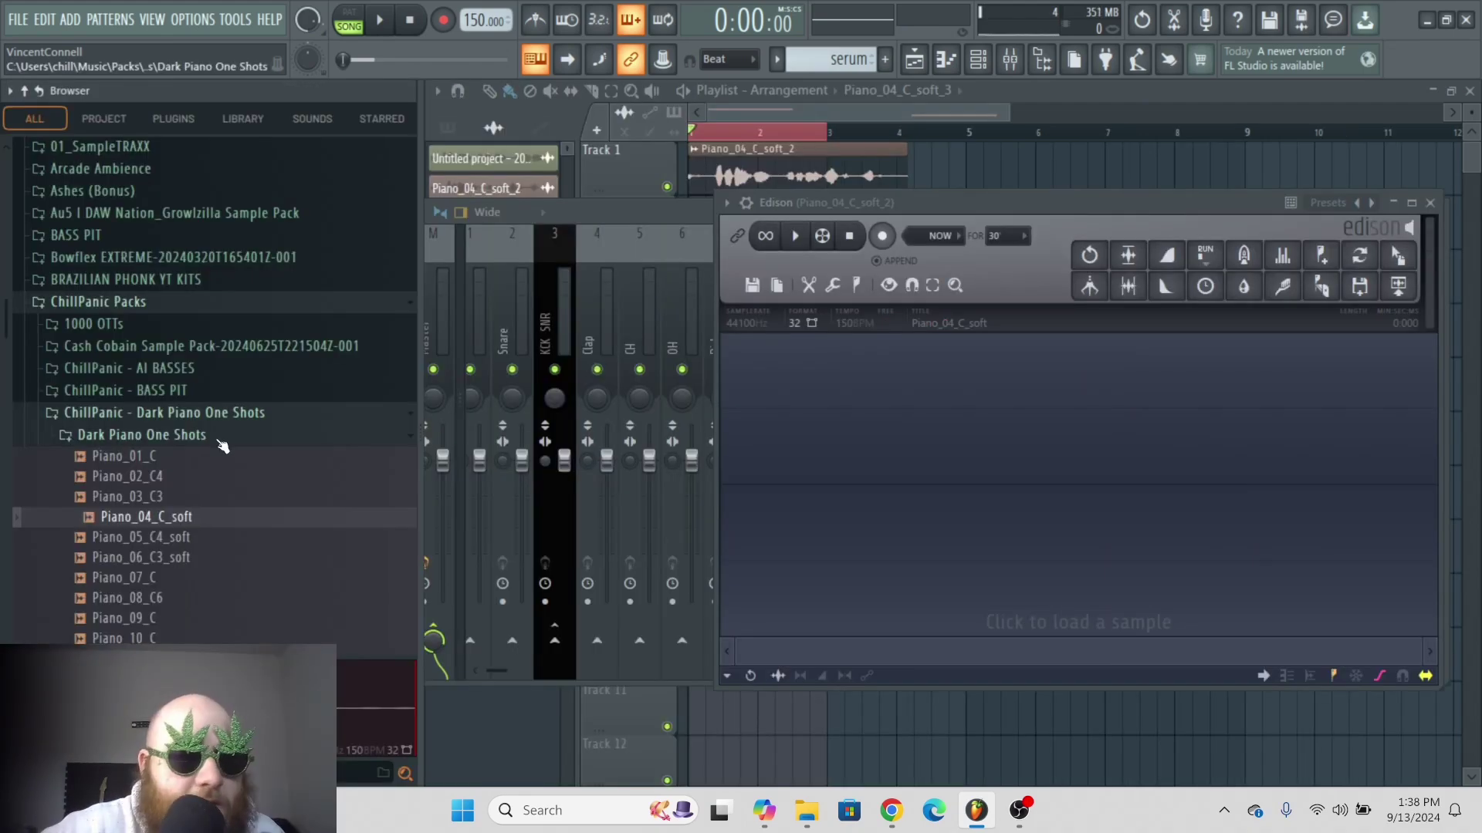
pyautogui.click(219, 443)
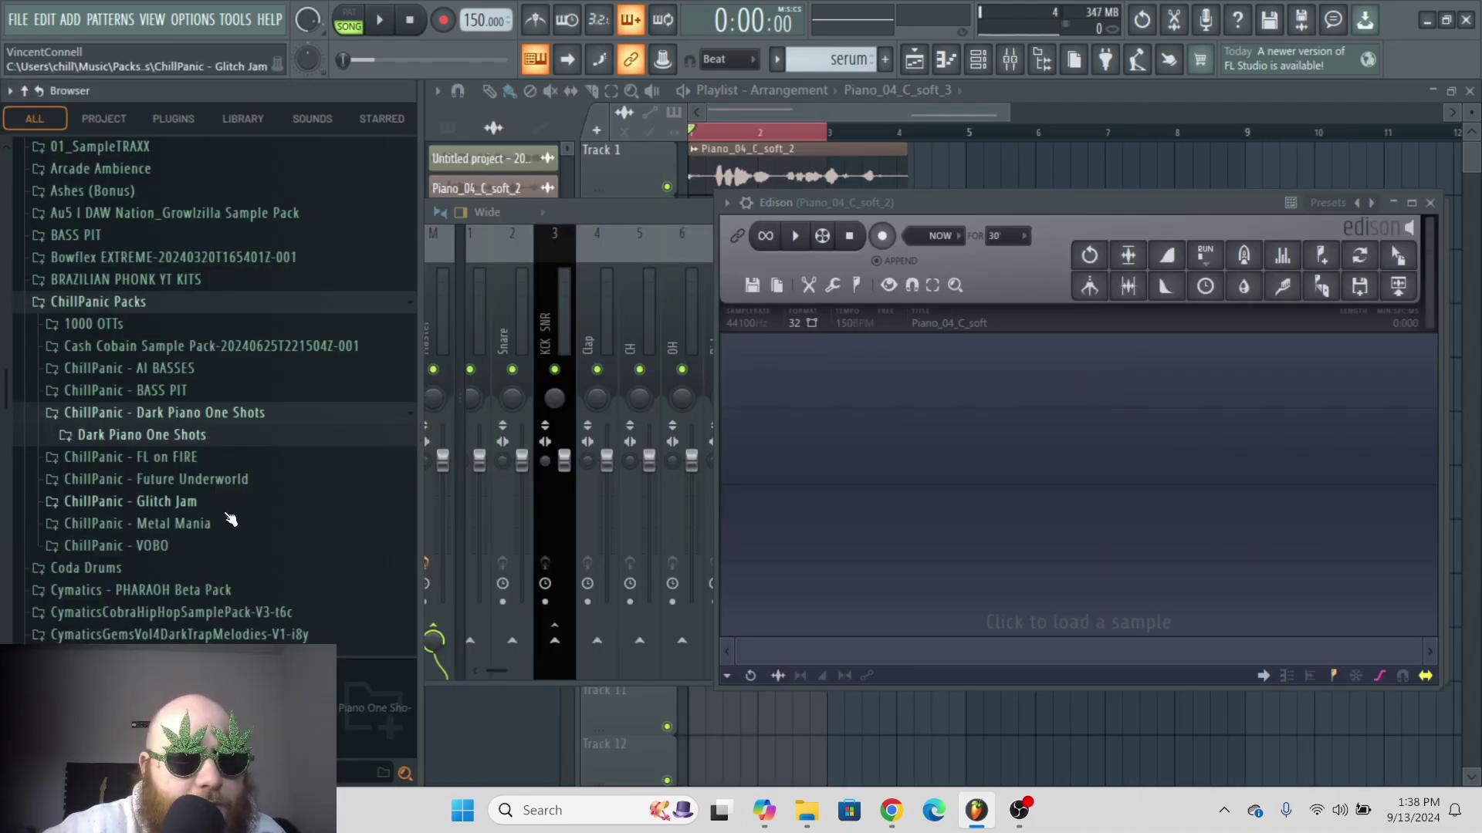
pyautogui.scroll(-5, 185, 521)
pyautogui.click(189, 526)
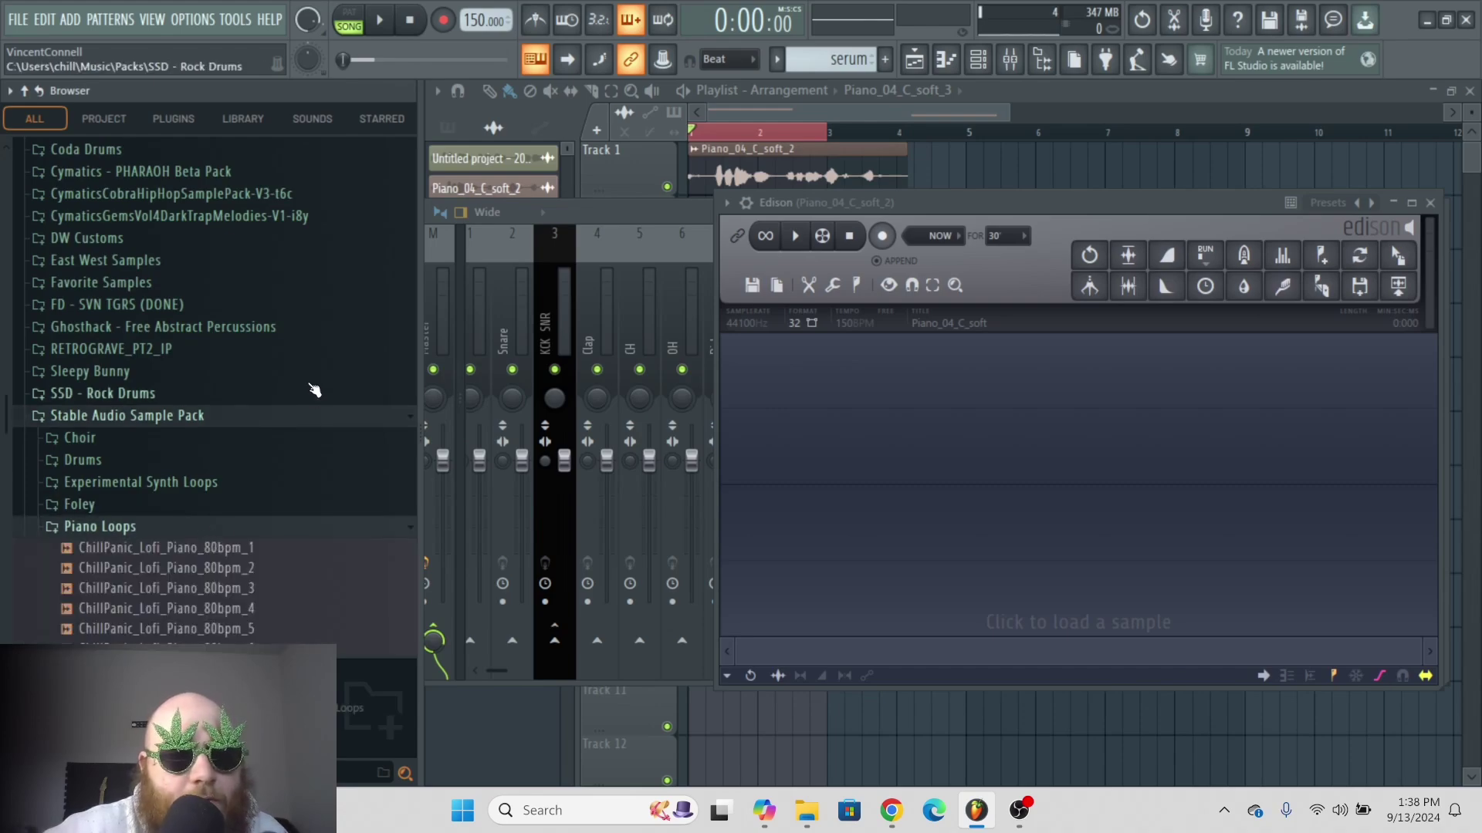
pyautogui.scroll(-3, 251, 484)
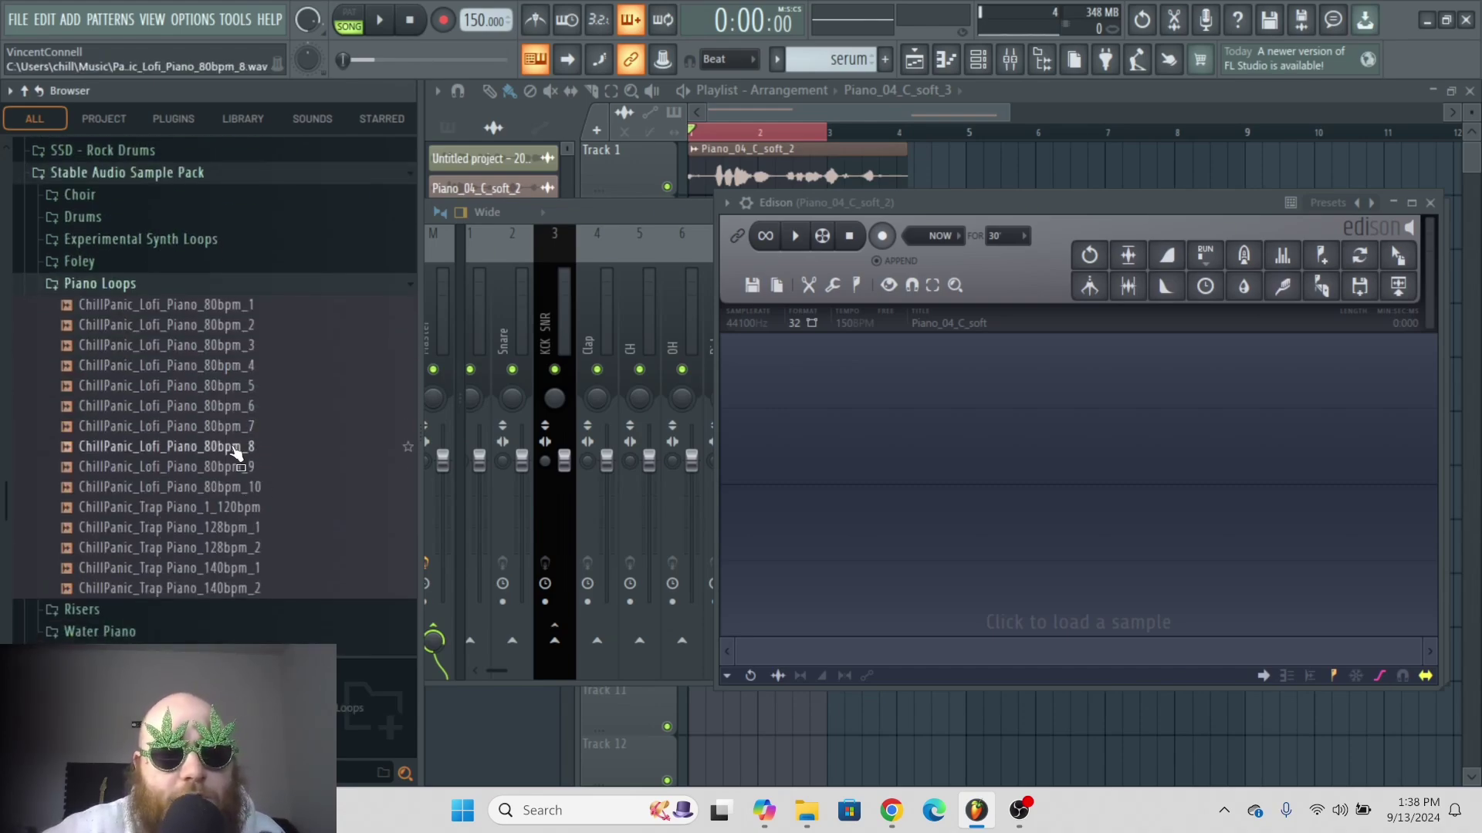
# - Preview ChillPanic loops 3, 8 and 10, then load ChillPanic_Lofi_Piano_80bpm_10 into Edison and play it
pyautogui.click(245, 350)
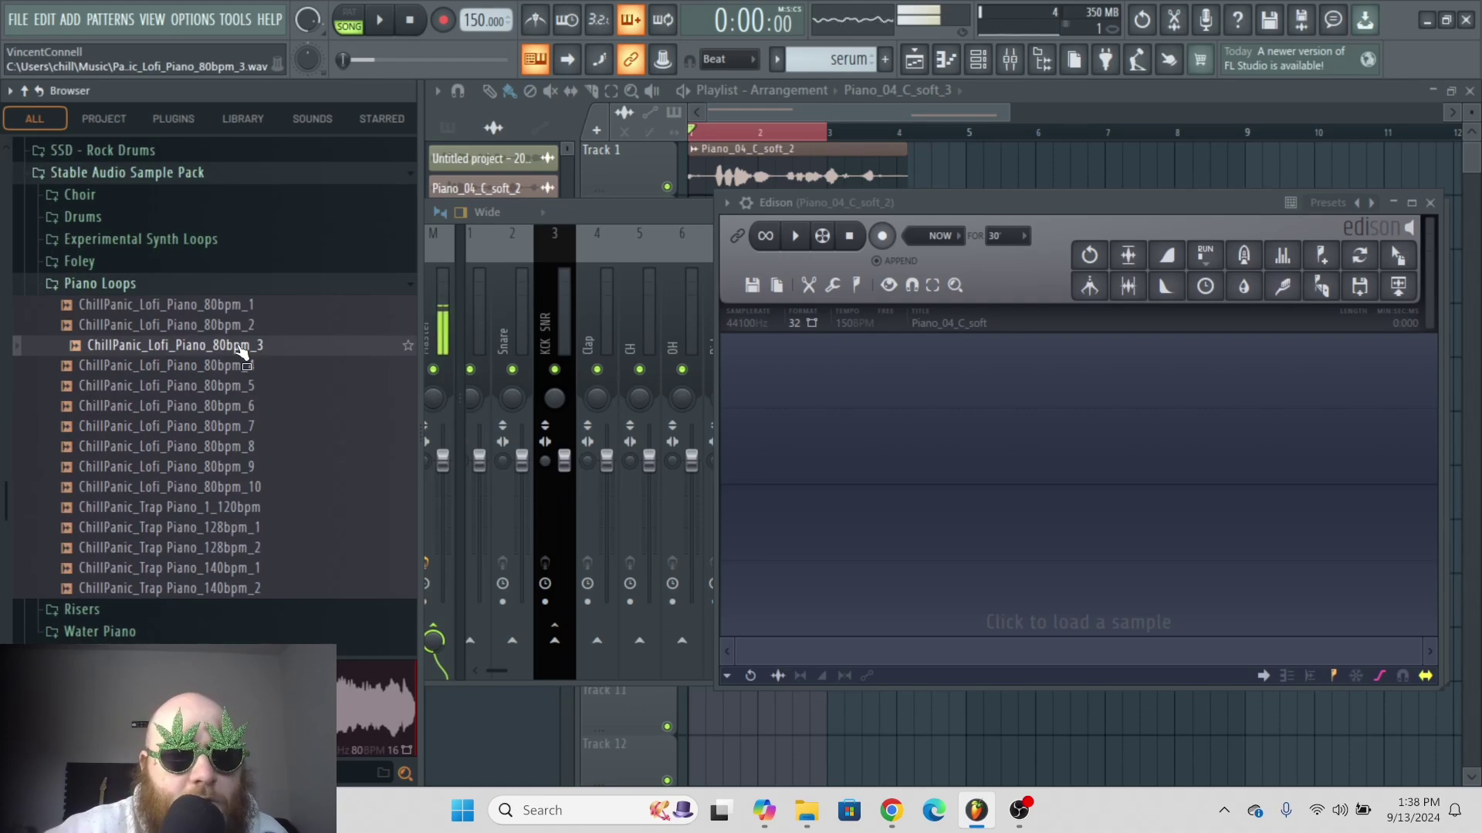
pyautogui.click(266, 446)
pyautogui.click(259, 488)
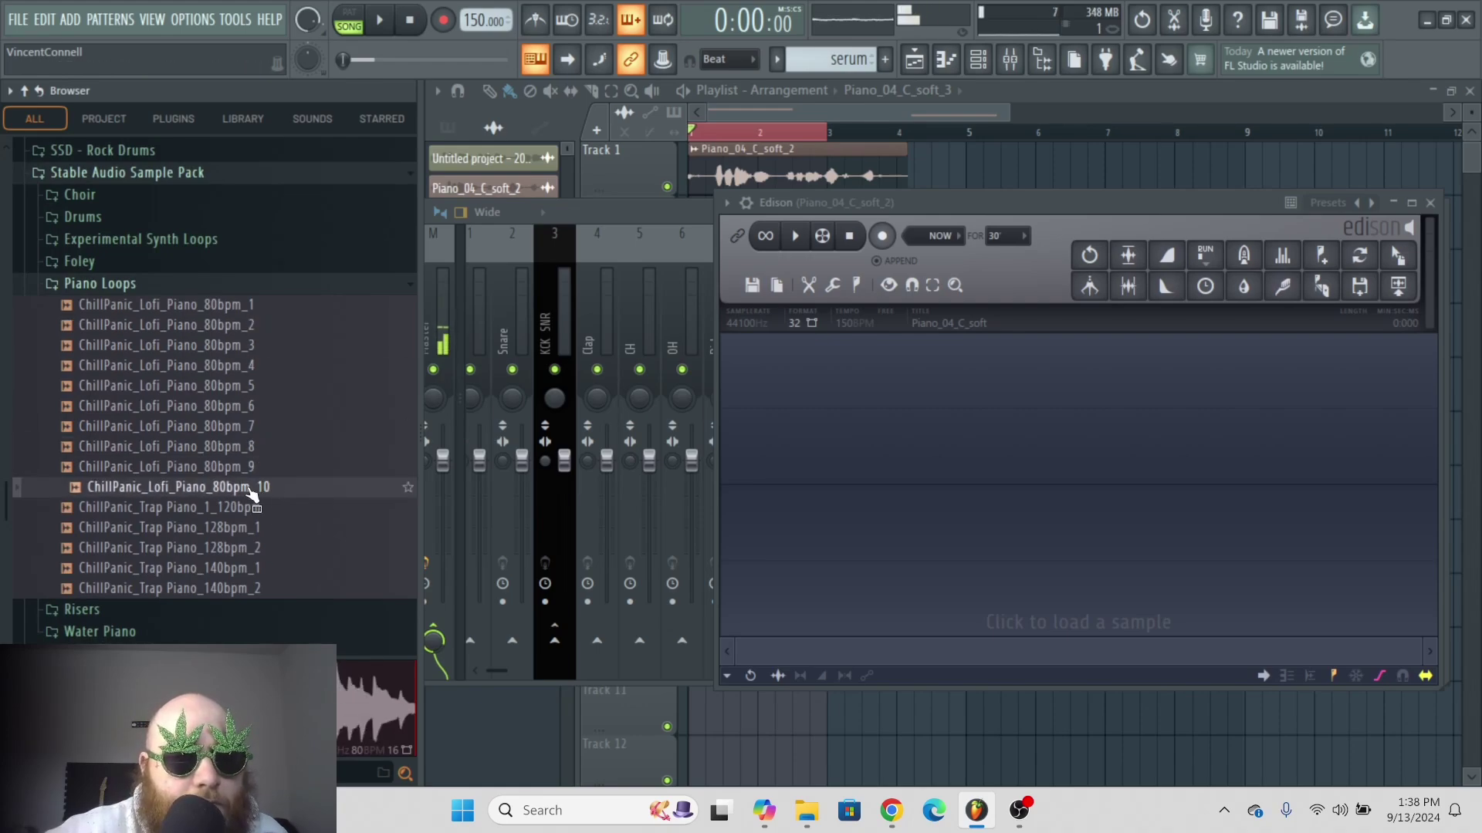
pyautogui.moveTo(251, 494); pyautogui.dragTo(723, 425)
pyautogui.click(378, 235)
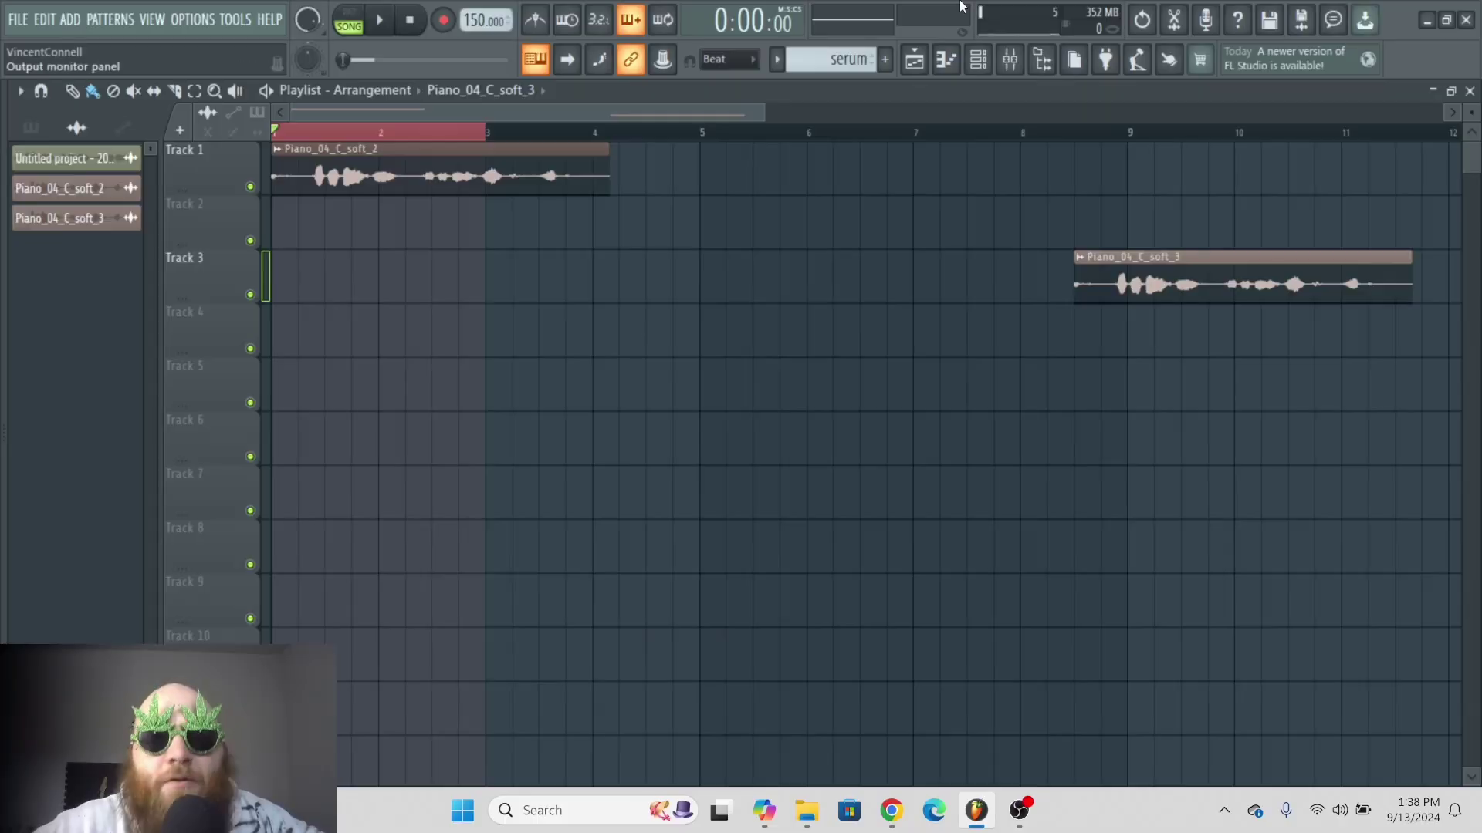
# - Create a new pattern named 'another instrument' and place it on Track 3
pyautogui.click(885, 60)
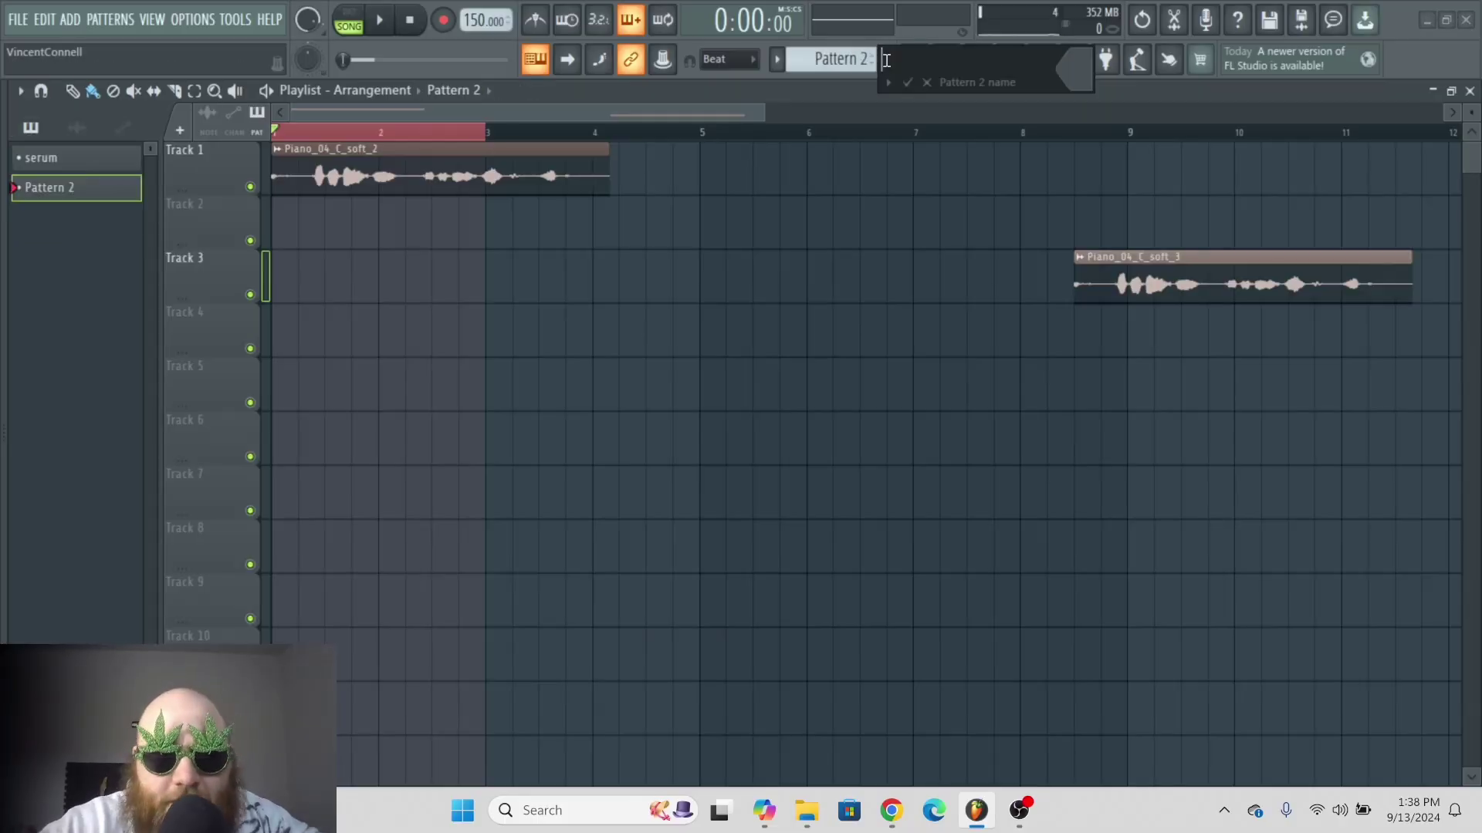
pyautogui.write('another instrument')
pyautogui.press('Return')
pyautogui.click(274, 286)
# - Insert a FLEX instrument channel in the channel rack and select it
pyautogui.press('F6')
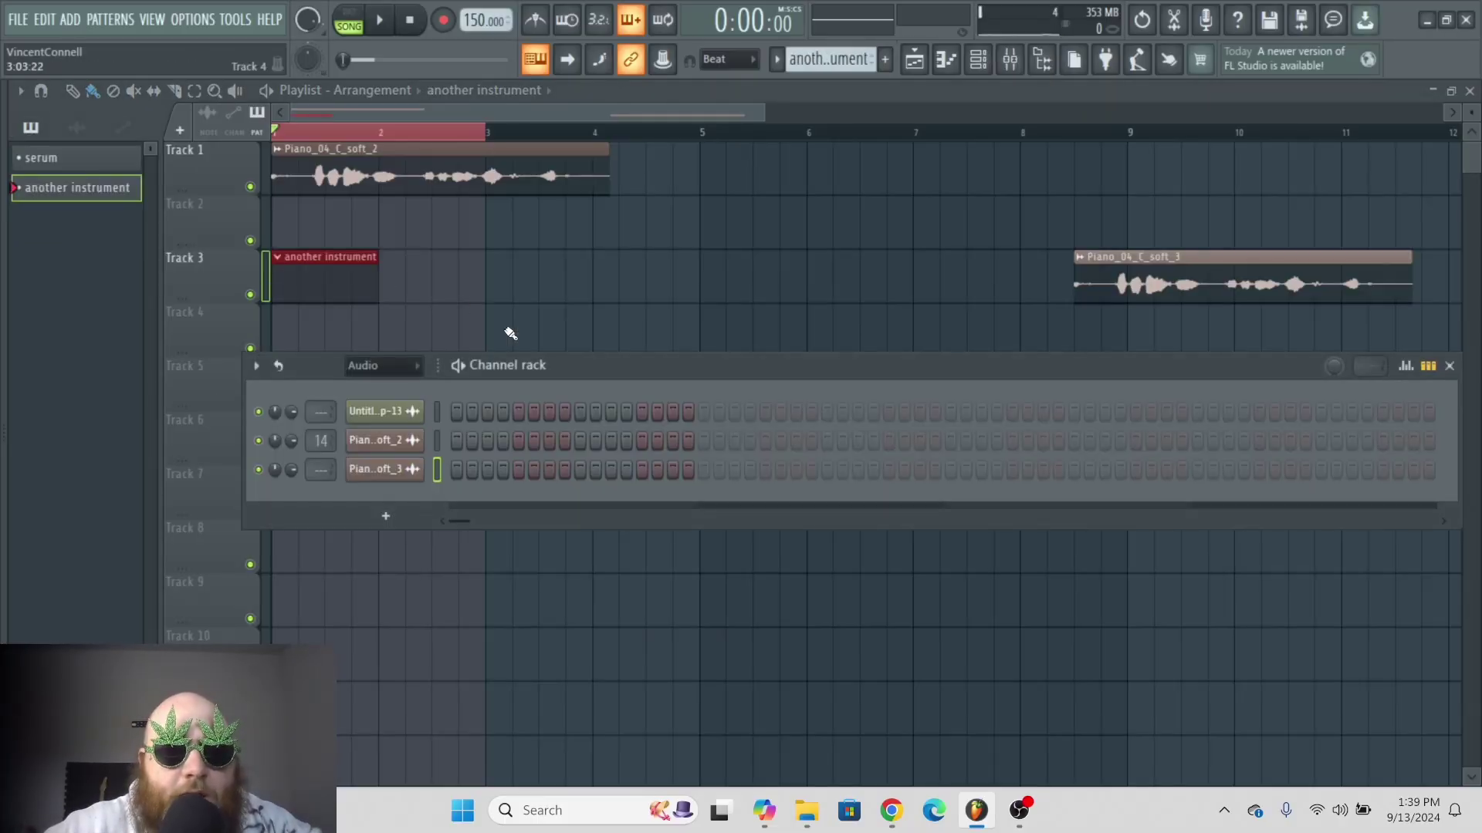
pyautogui.scroll(1, 391, 367)
pyautogui.rightClick(423, 403)
pyautogui.moveTo(540, 558)
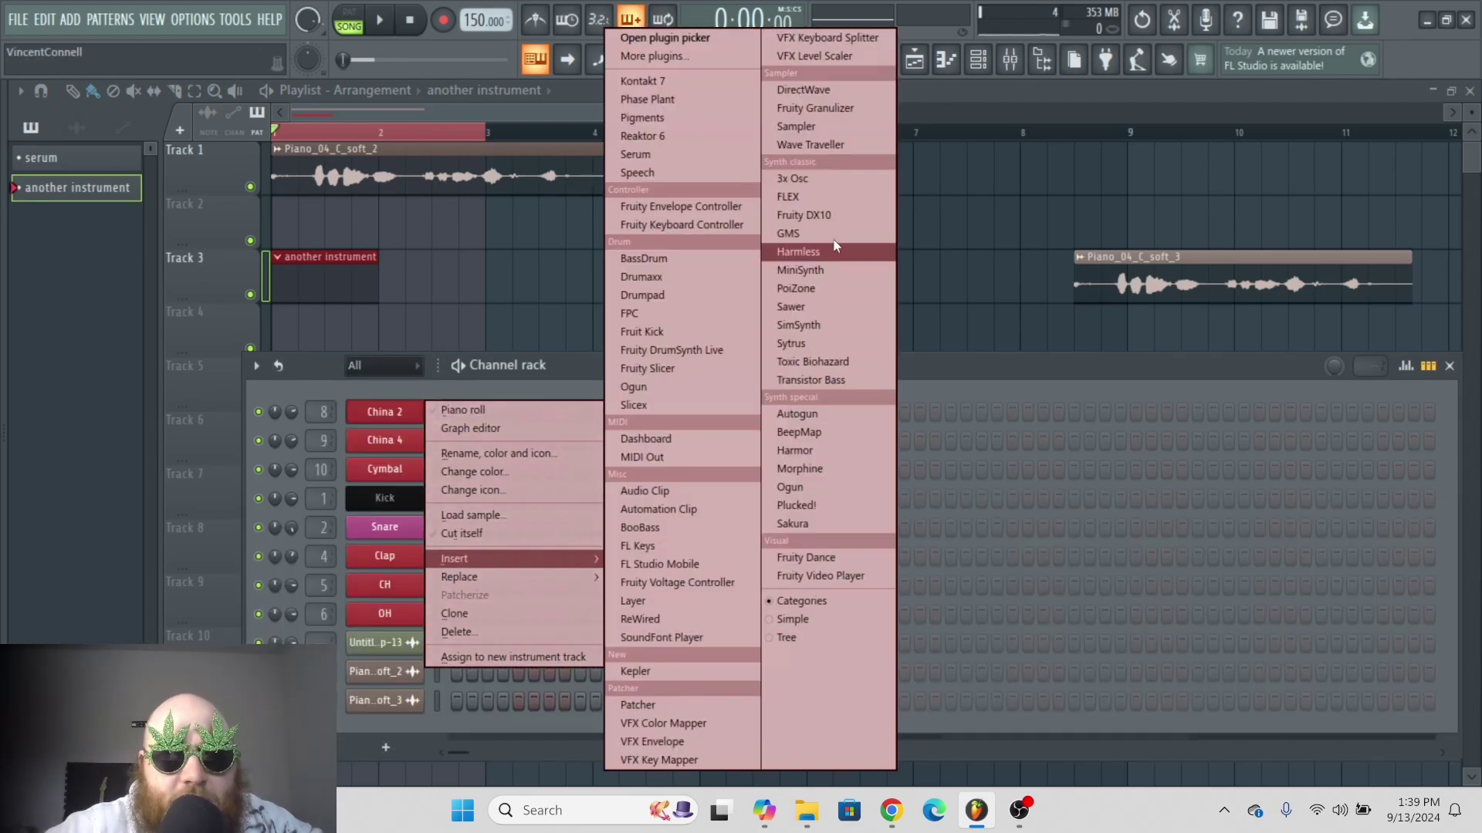
pyautogui.click(835, 199)
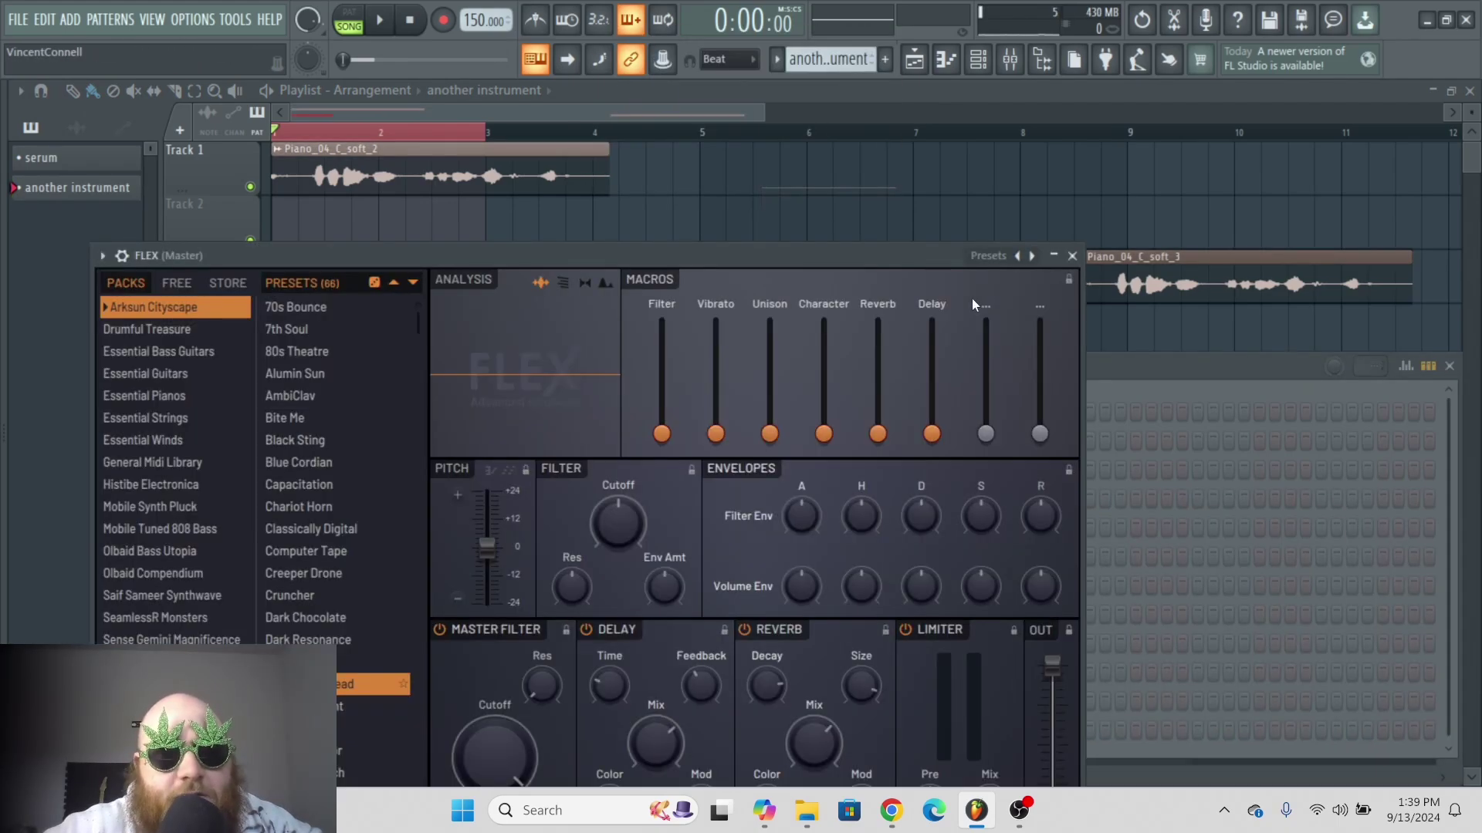
pyautogui.press('Escape')
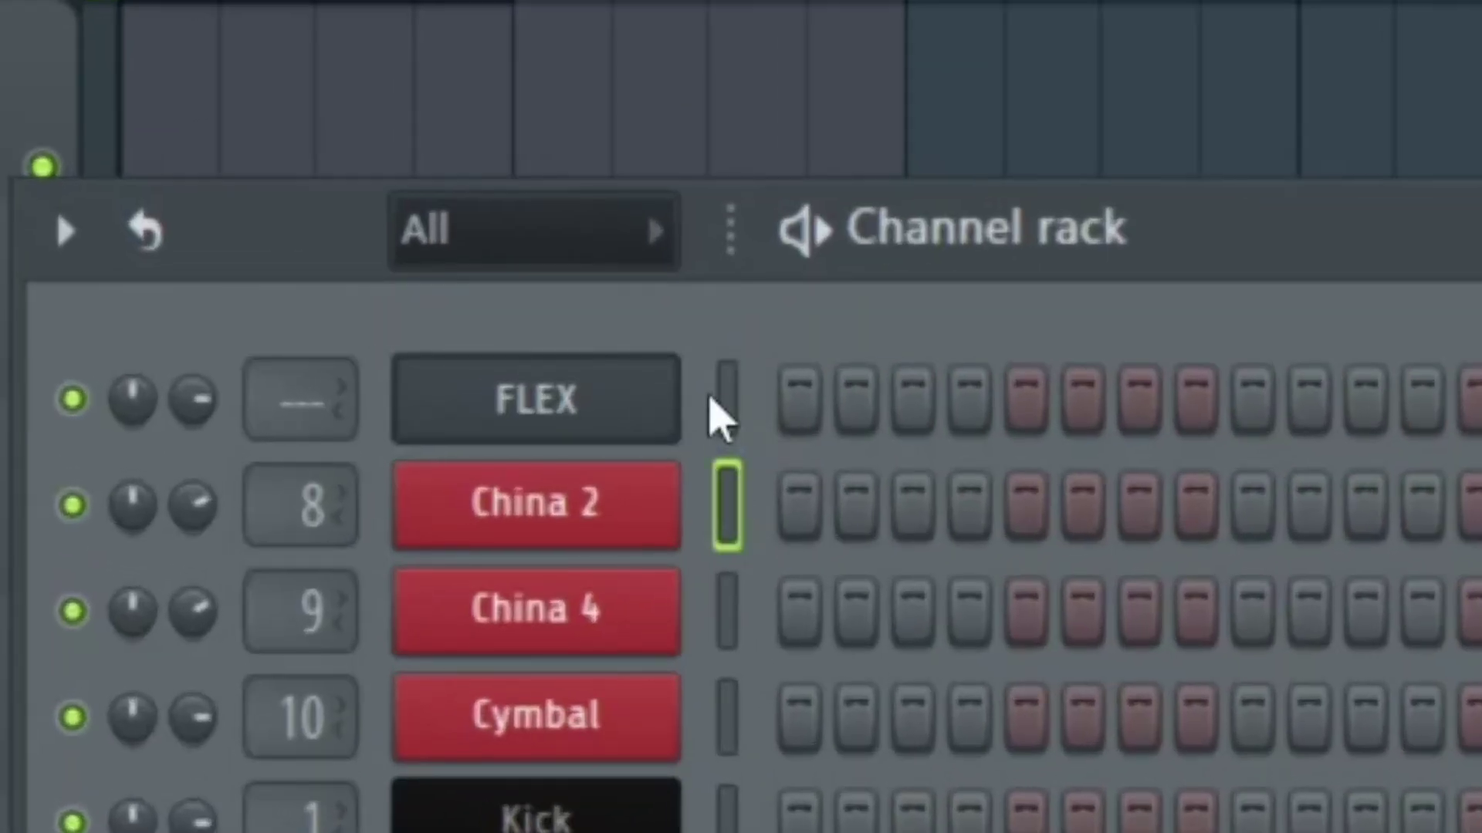
pyautogui.click(727, 399)
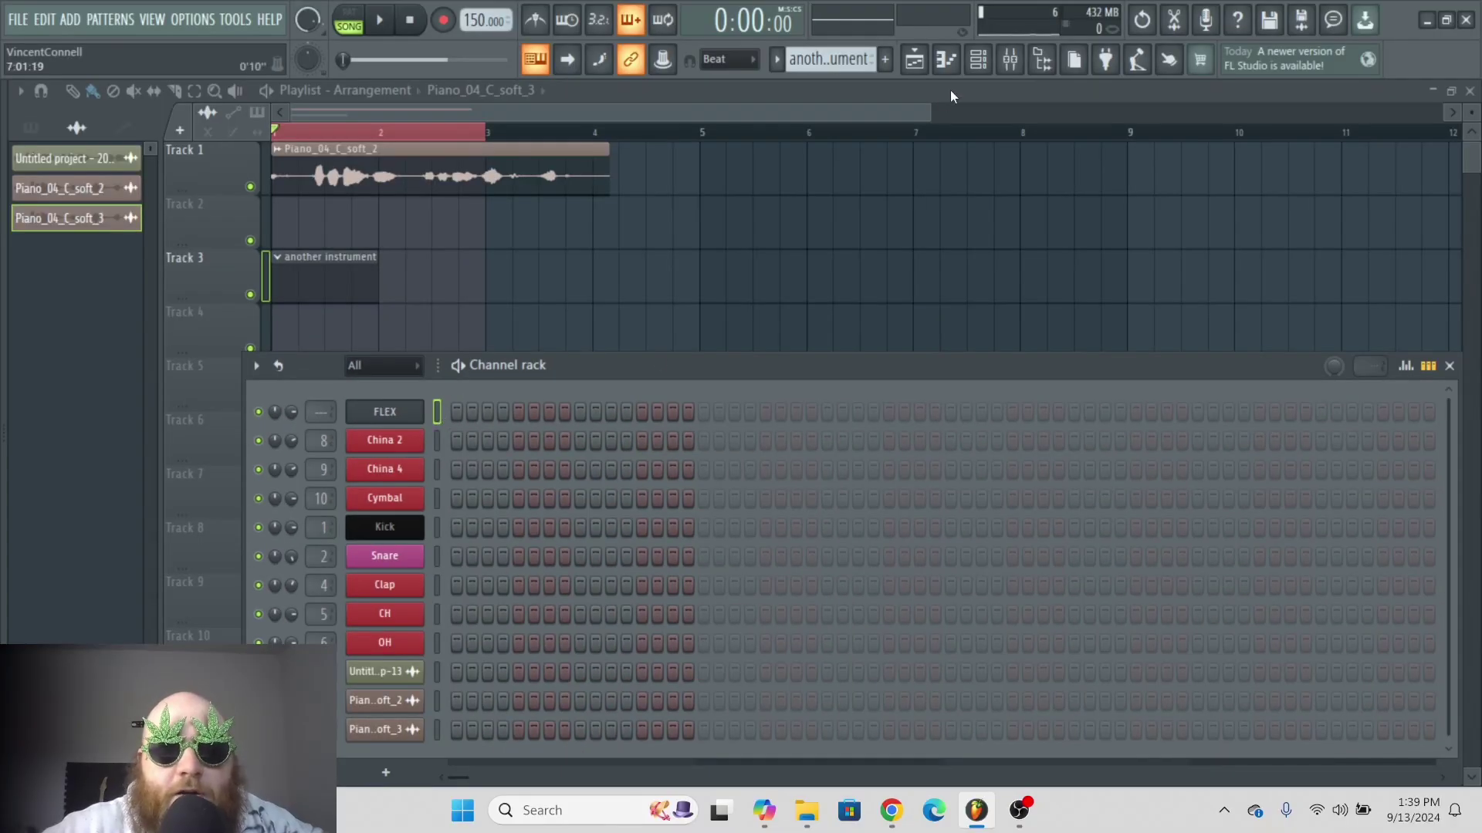
# - Convert the Edison piano loop to a score dumped onto the FLEX channel, then close Edison
pyautogui.hotkey('ctrl', 'e')
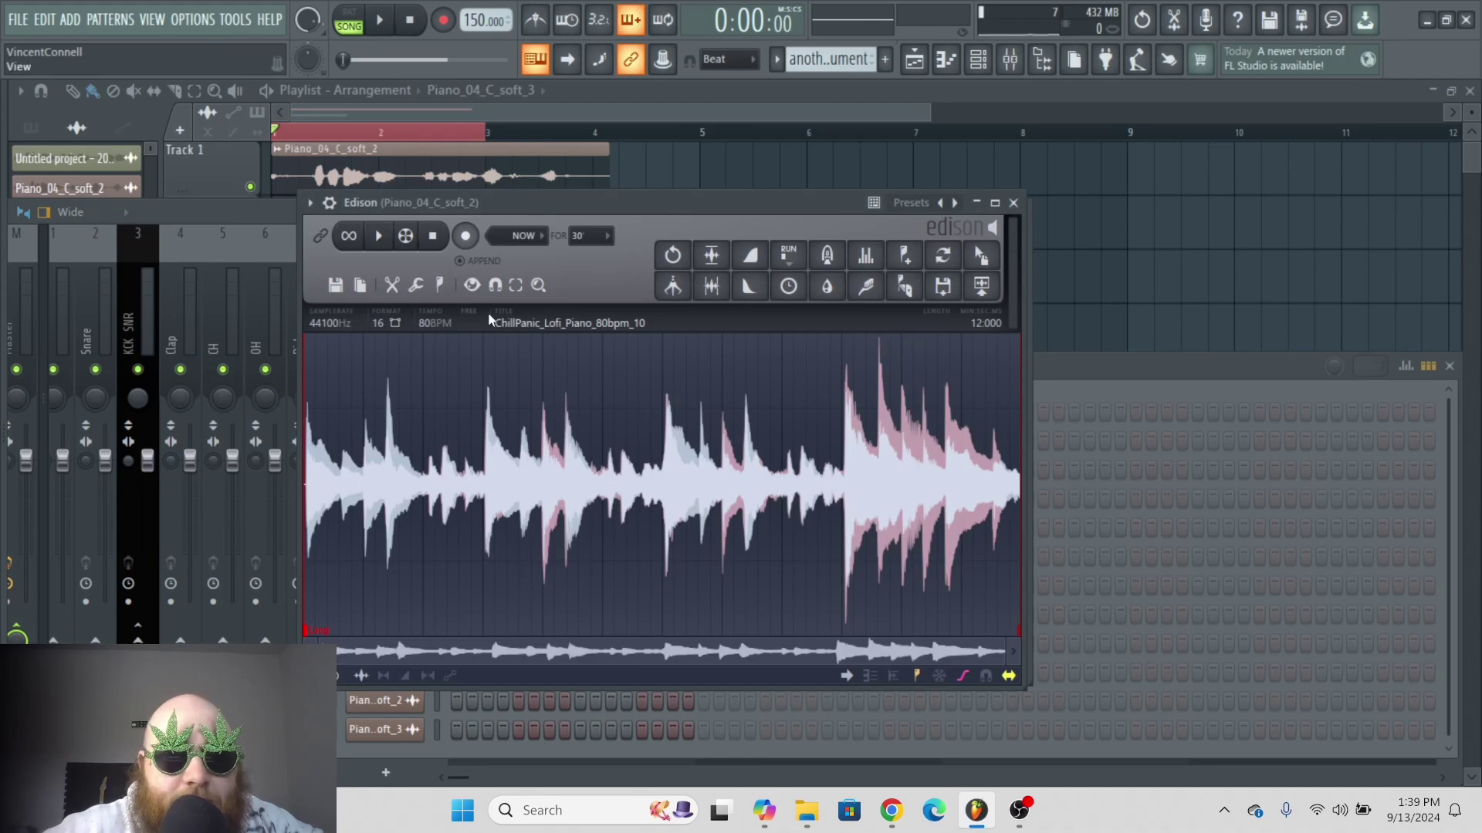
pyautogui.click(421, 287)
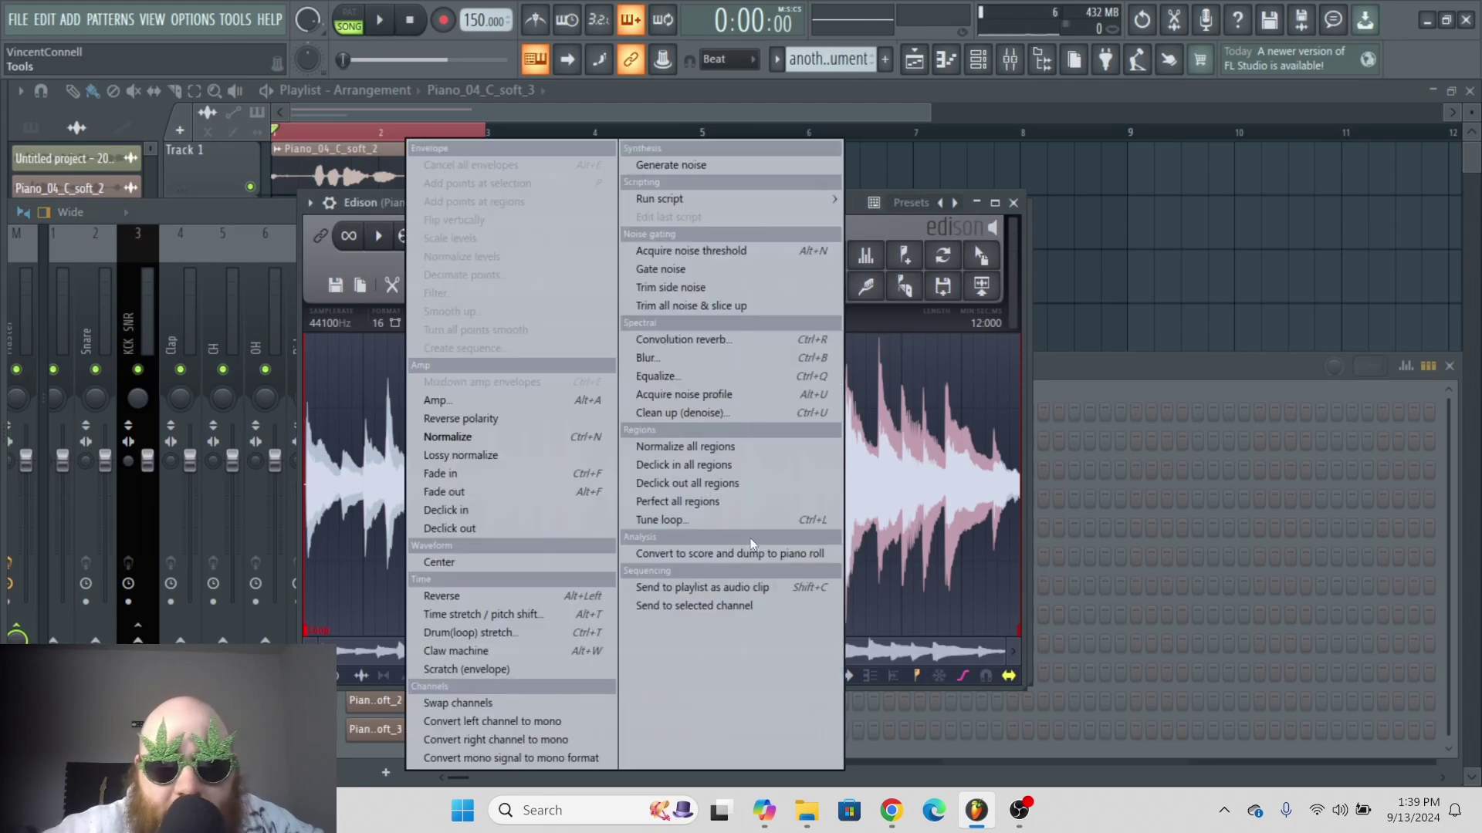
pyautogui.click(800, 554)
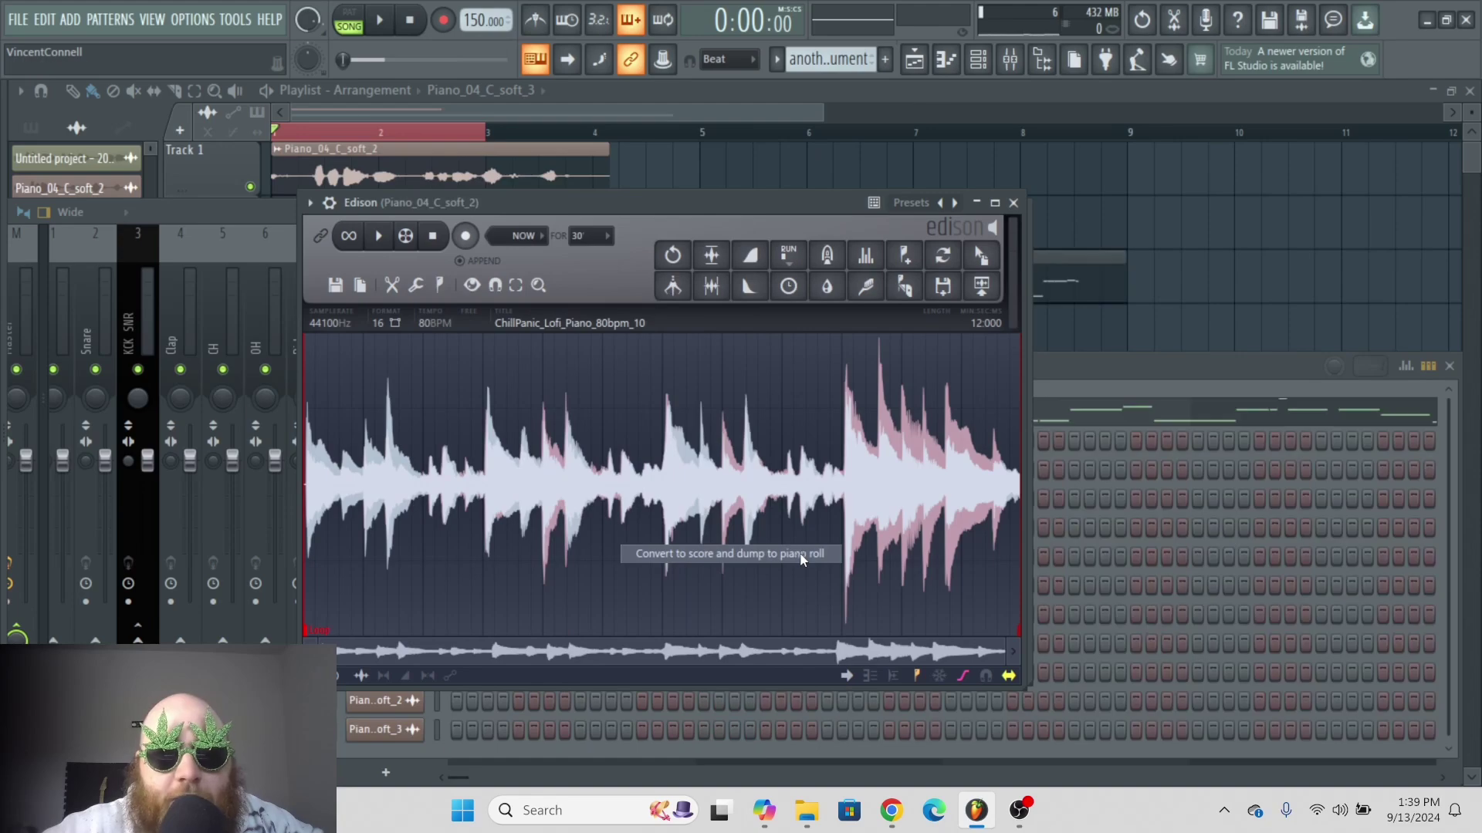
pyautogui.click(1013, 204)
# - Open the 'another instrument' pattern in the piano roll, zoom out, and play the converted notes
pyautogui.click(1084, 365)
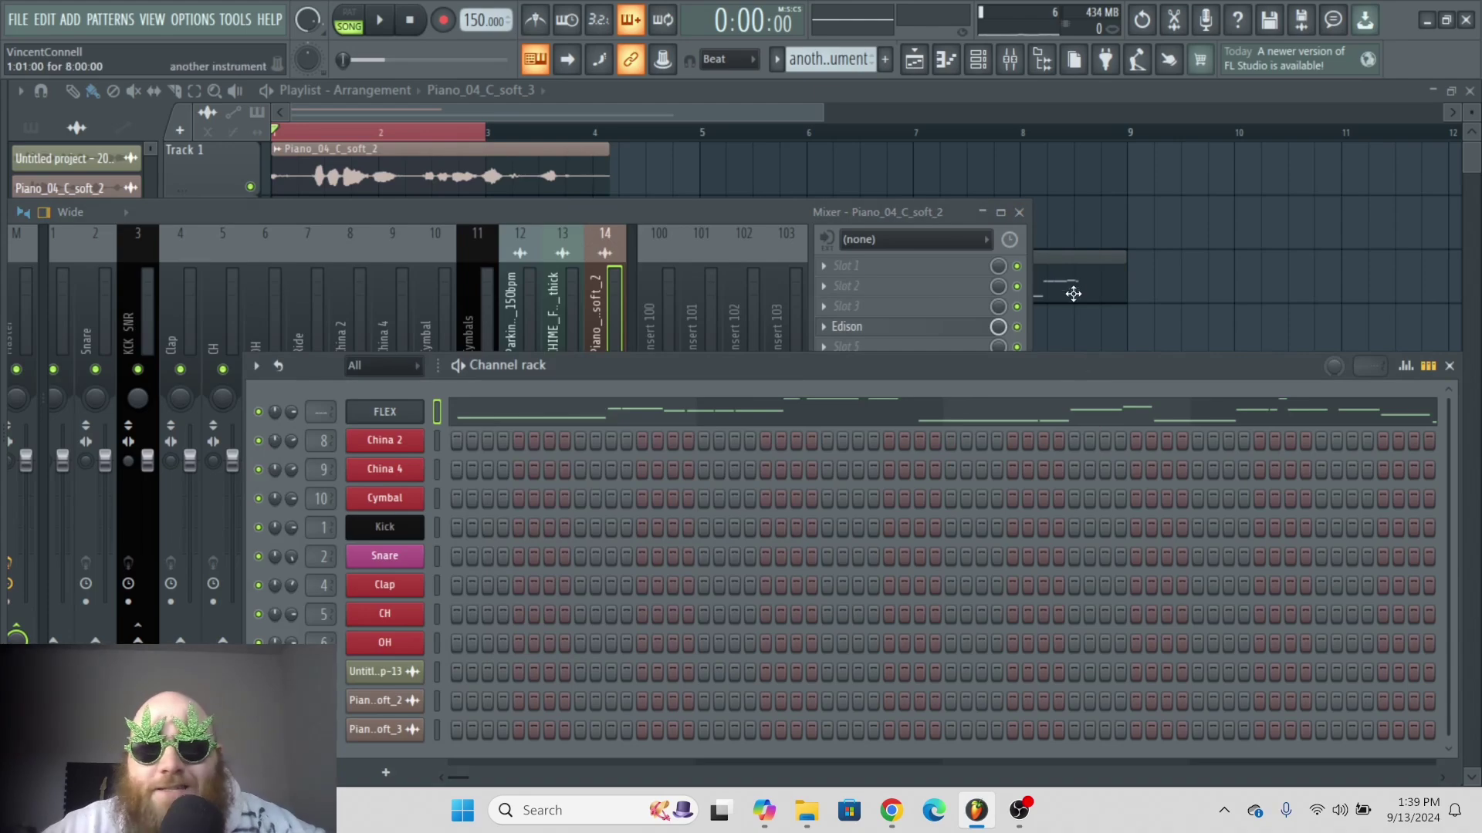
pyautogui.click(1057, 282)
pyautogui.doubleClick(530, 291)
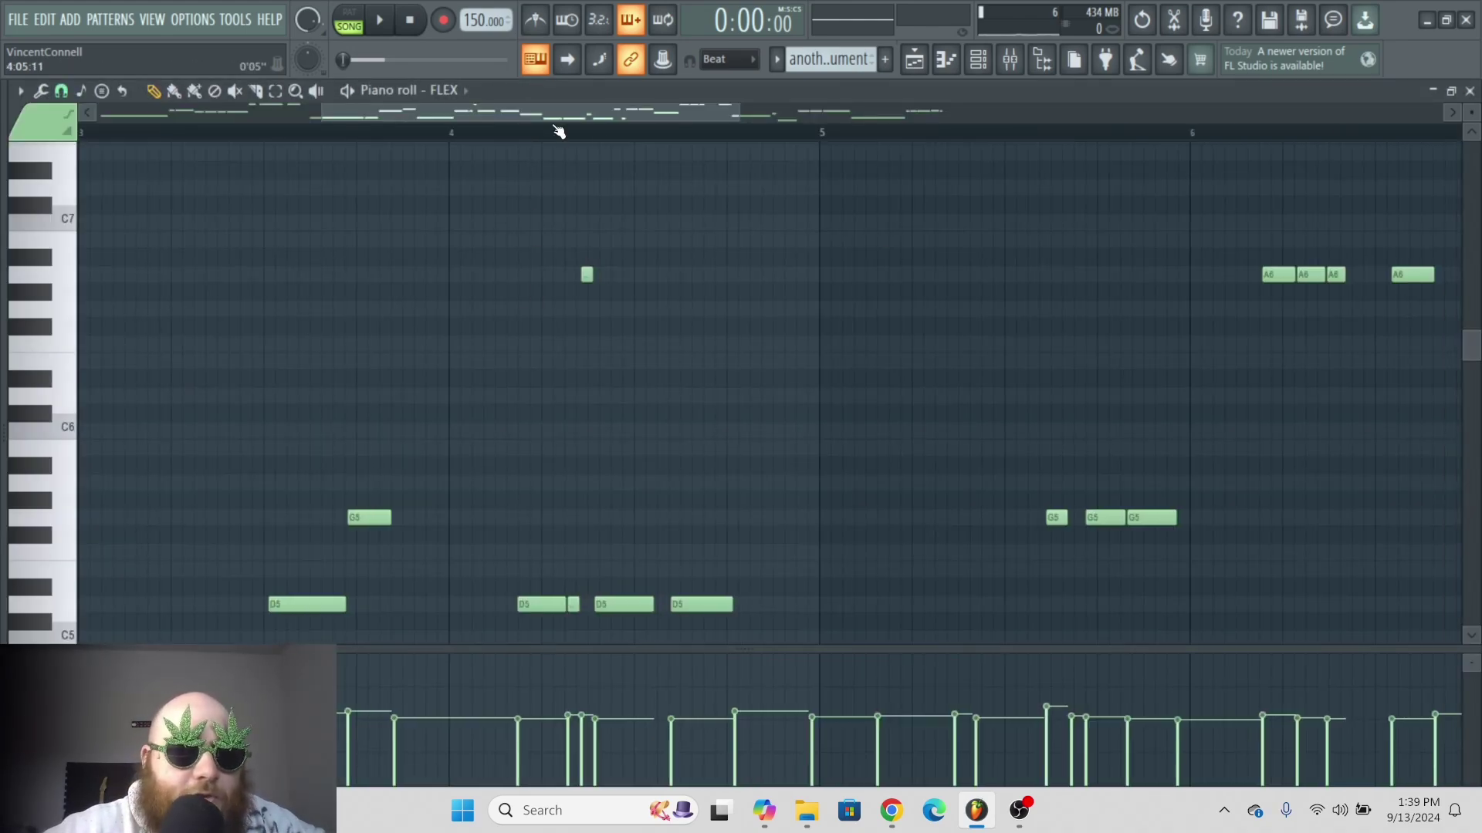
pyautogui.moveTo(609, 131); pyautogui.dragTo(1109, 112)
pyautogui.scroll(-5, 1088, 364)
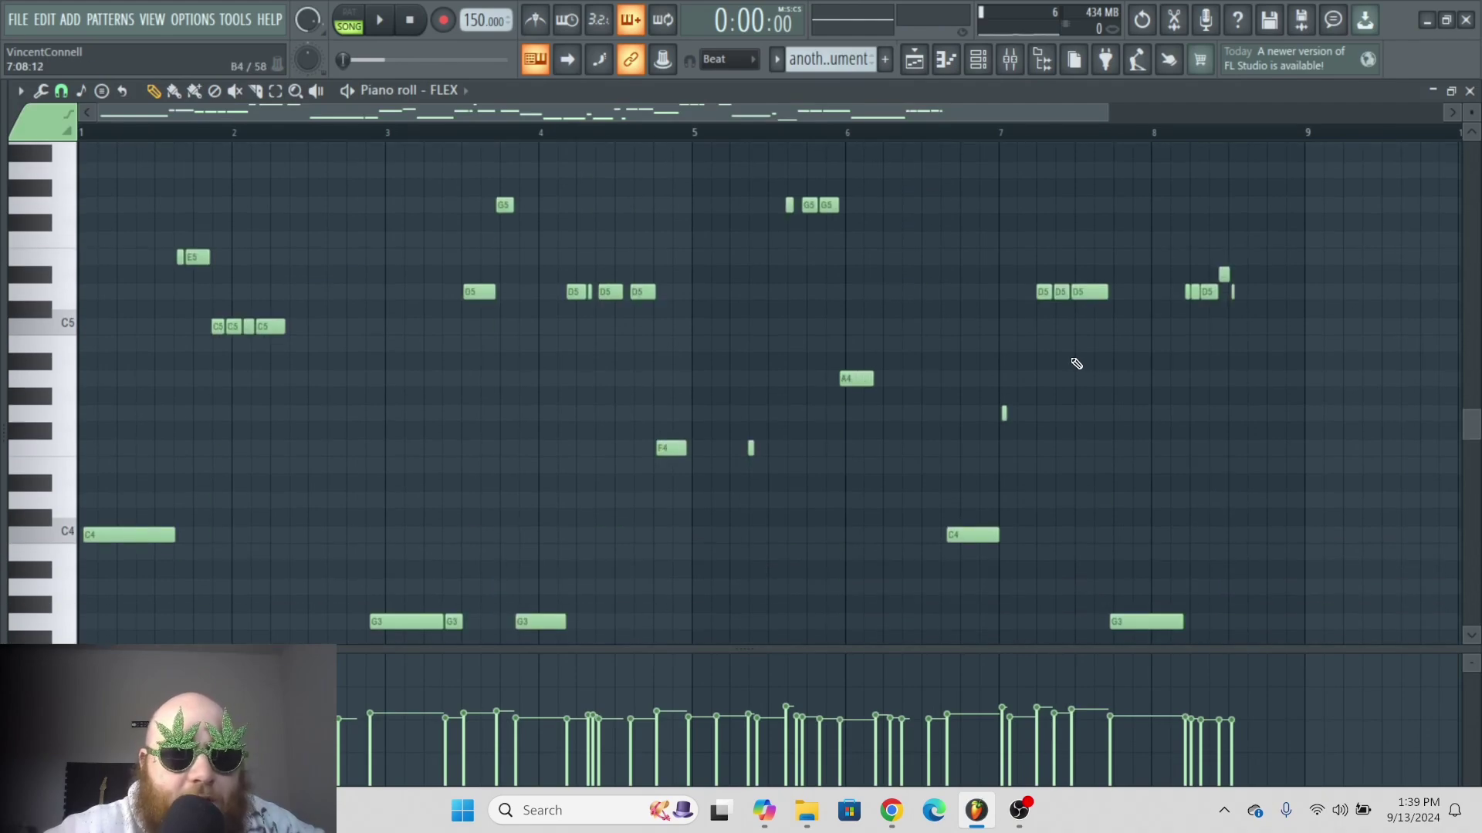
pyautogui.scroll(1, 1044, 339)
pyautogui.press('space')
pyautogui.scroll(2, 900, 347)
pyautogui.scroll(-3, 1022, 334)
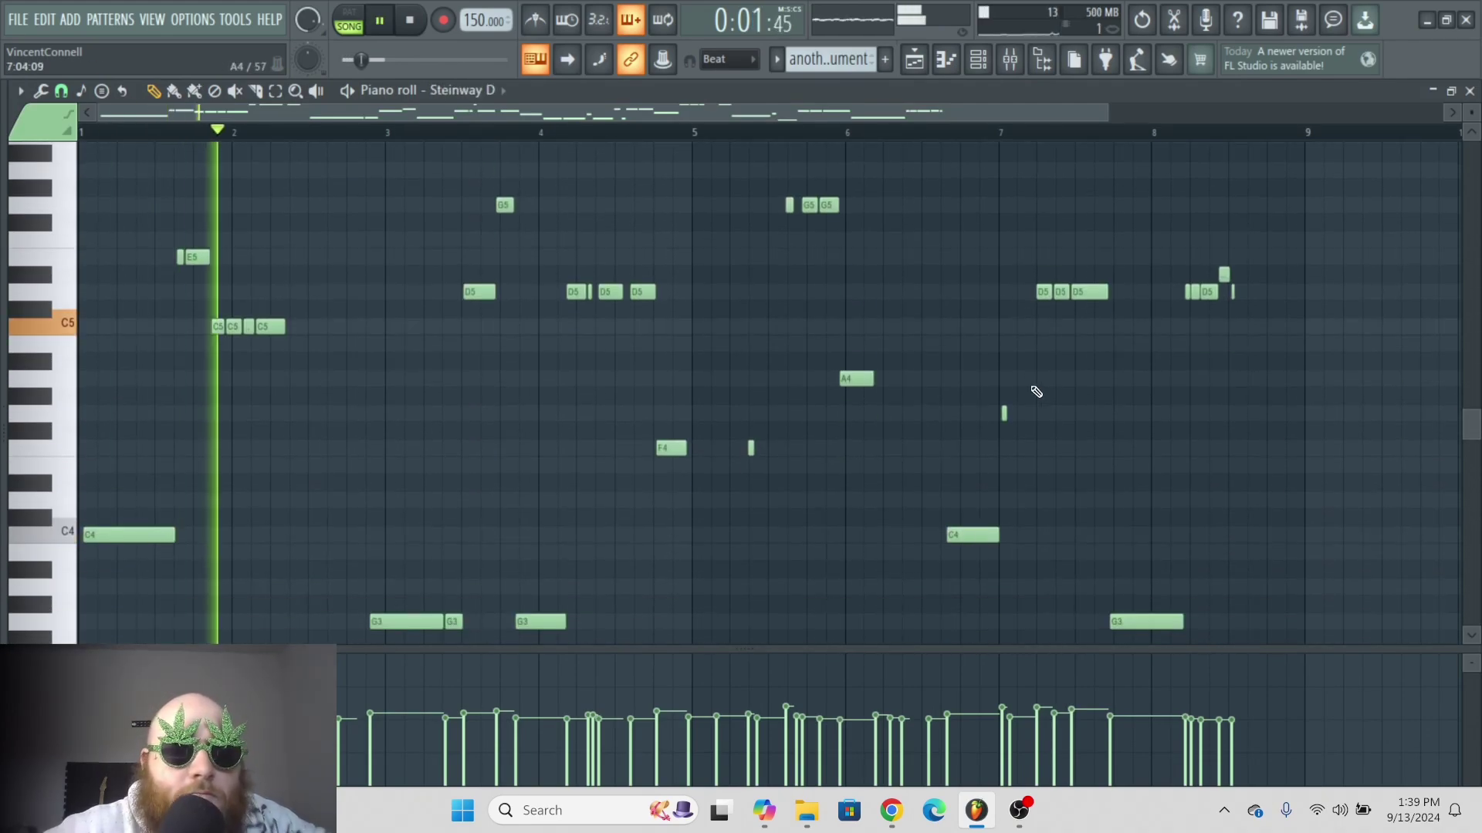
pyautogui.scroll(-3, 985, 406)
pyautogui.scroll(3, 1082, 410)
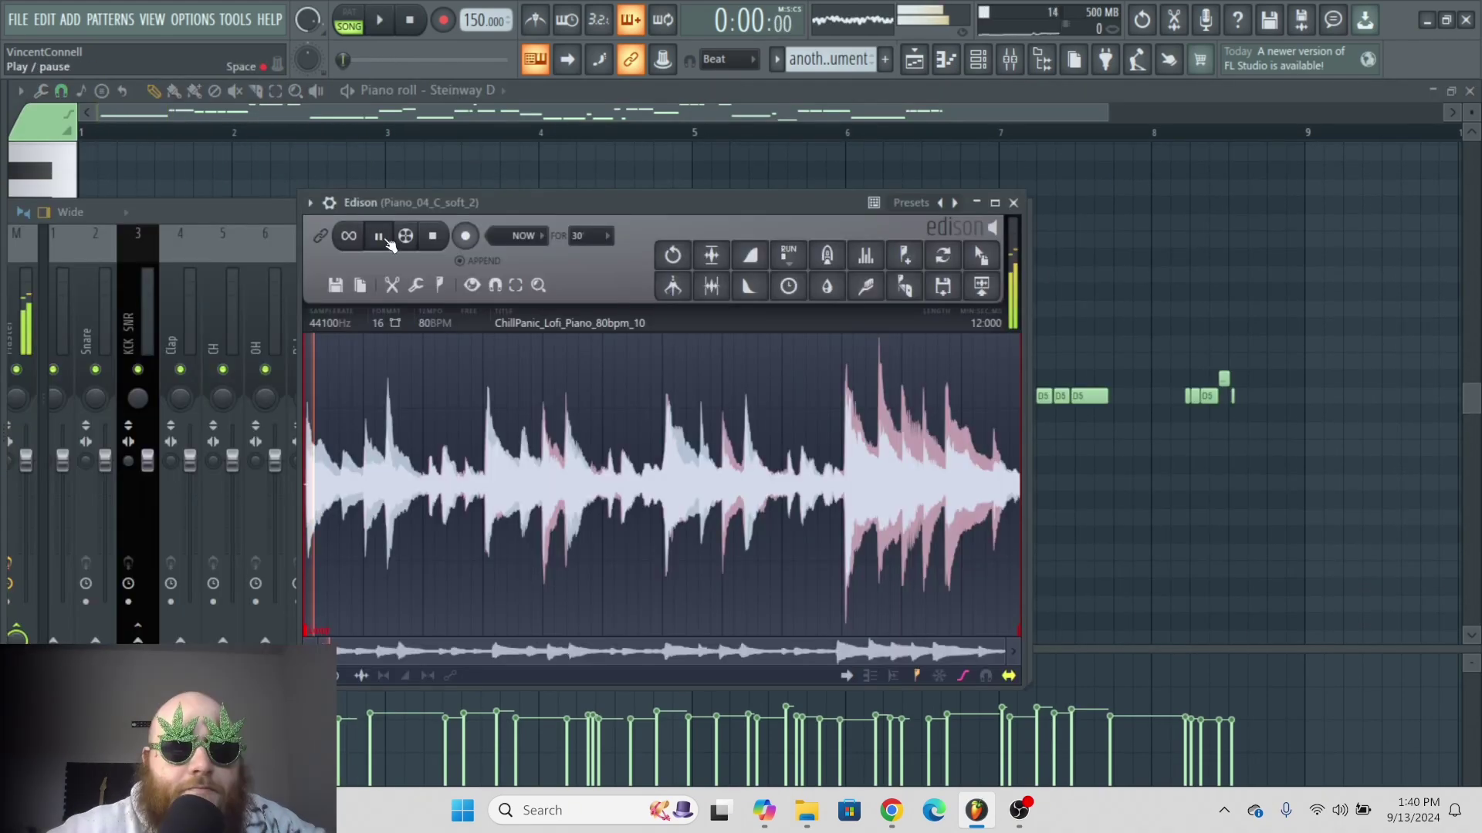
# - Stop the ChillPanic piano loop and clear it from Edison
pyautogui.click(432, 236)
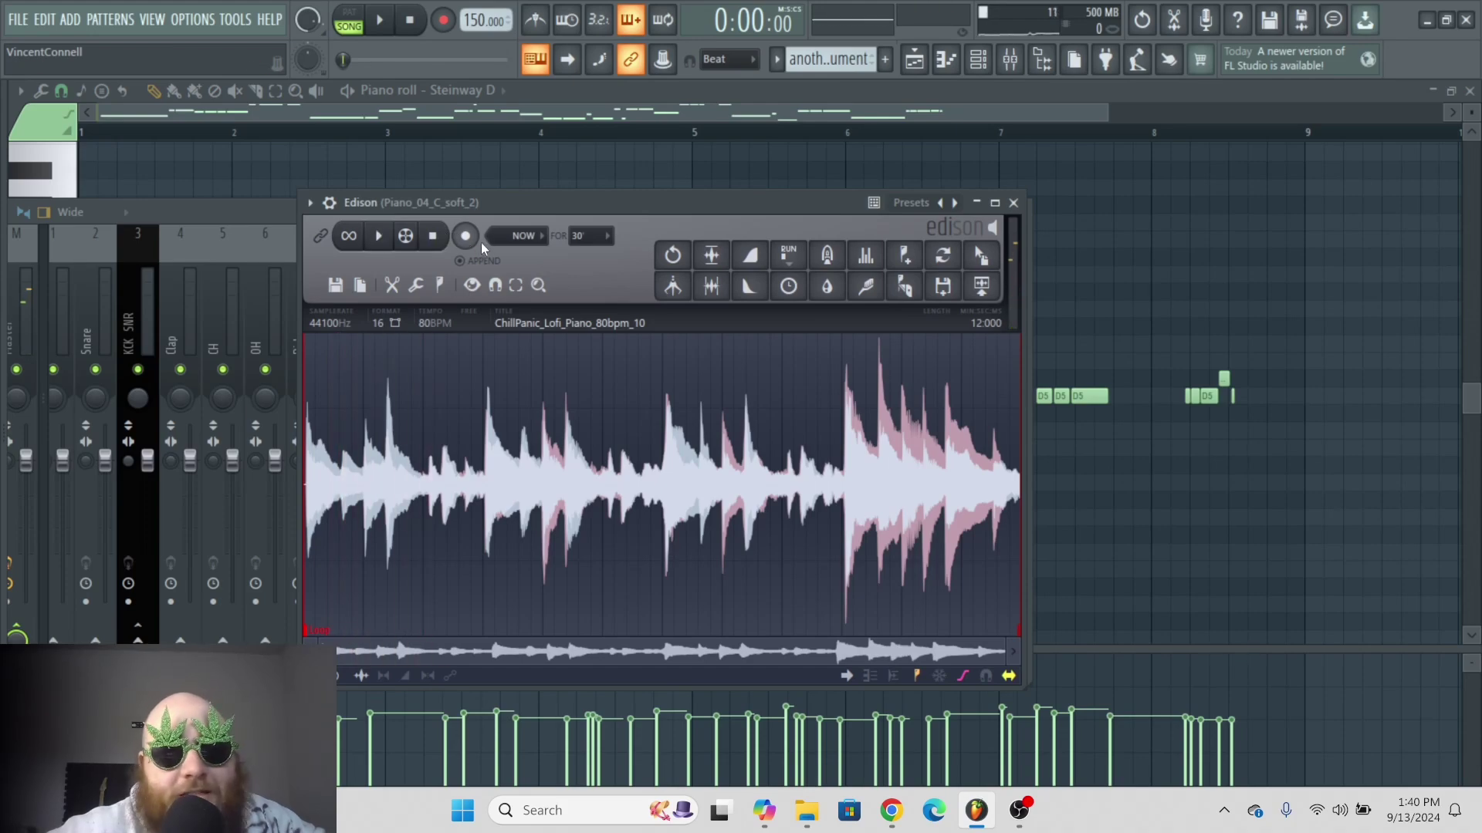
pyautogui.click(433, 236)
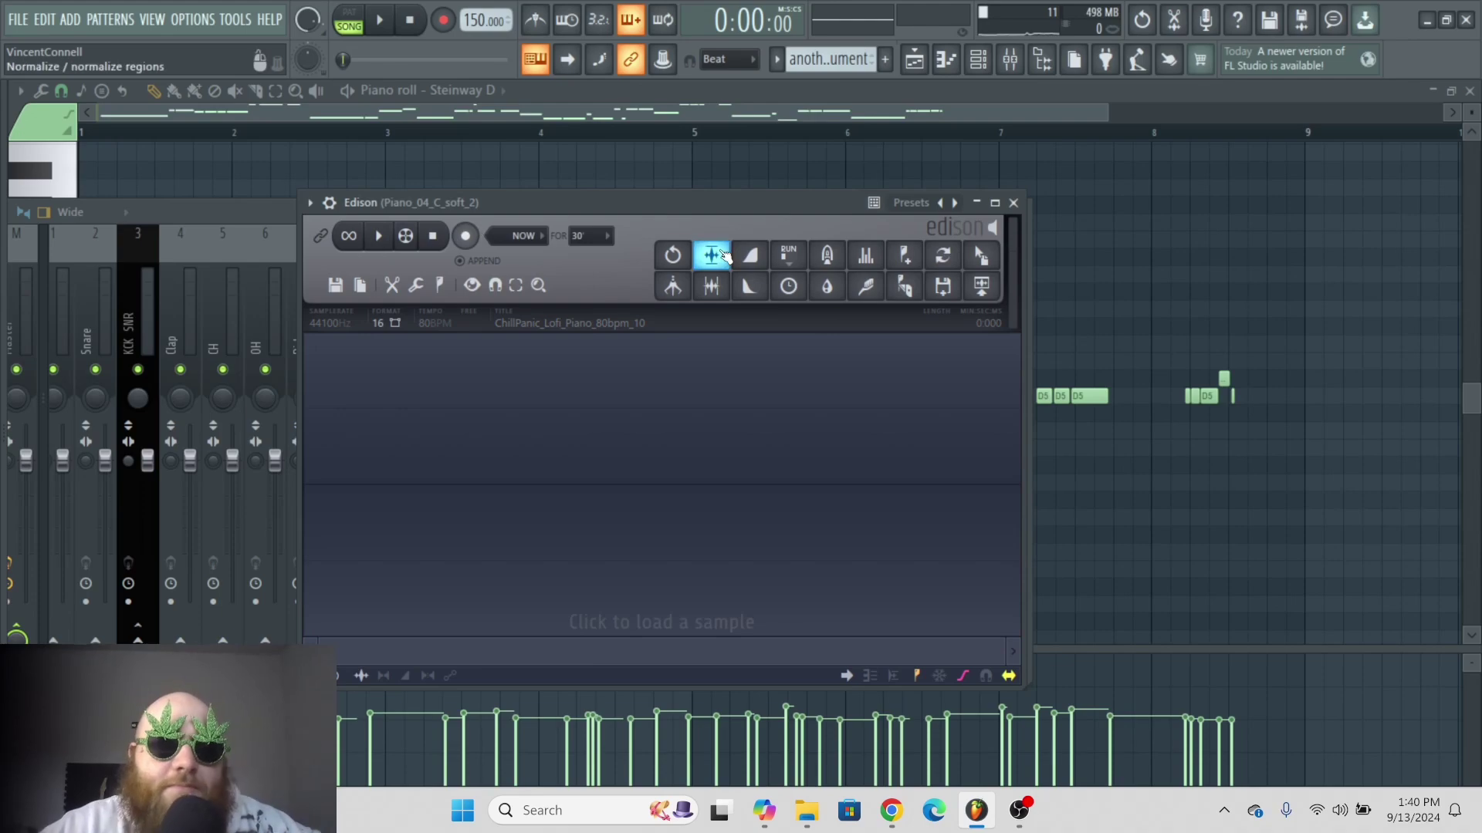